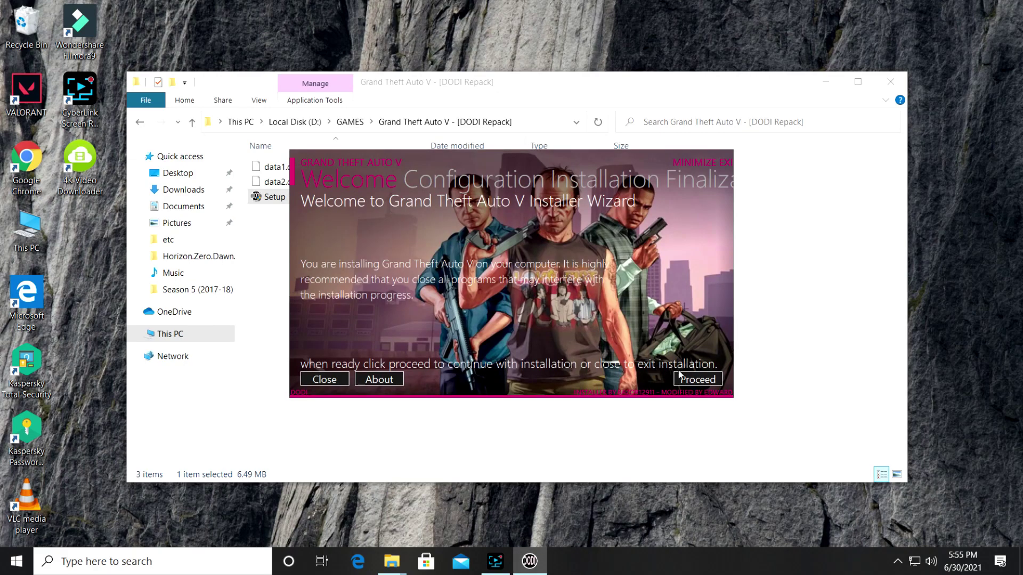
Try to install Grand Theft Auto V to E:\games\Grand Theft Auto V, accepting the existing folder, and minimize the File Explorer window.
{"action": "left_click", "coordinate": [697, 379]}
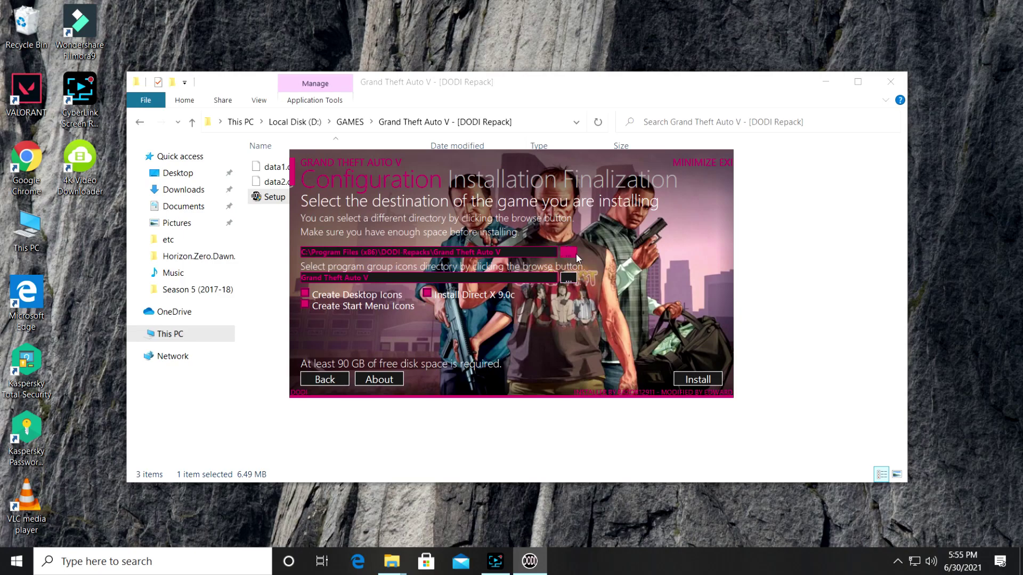
{"action": "left_click", "coordinate": [568, 252]}
{"action": "left_click", "coordinate": [463, 218]}
{"action": "left_click", "coordinate": [539, 383]}
{"action": "left_click", "coordinate": [698, 381]}
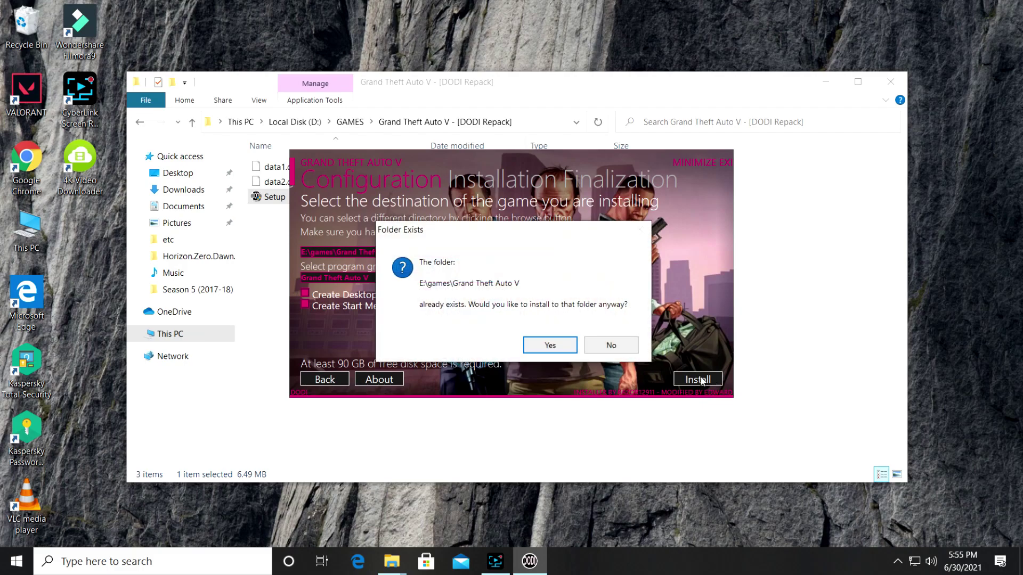
{"action": "left_click", "coordinate": [552, 346]}
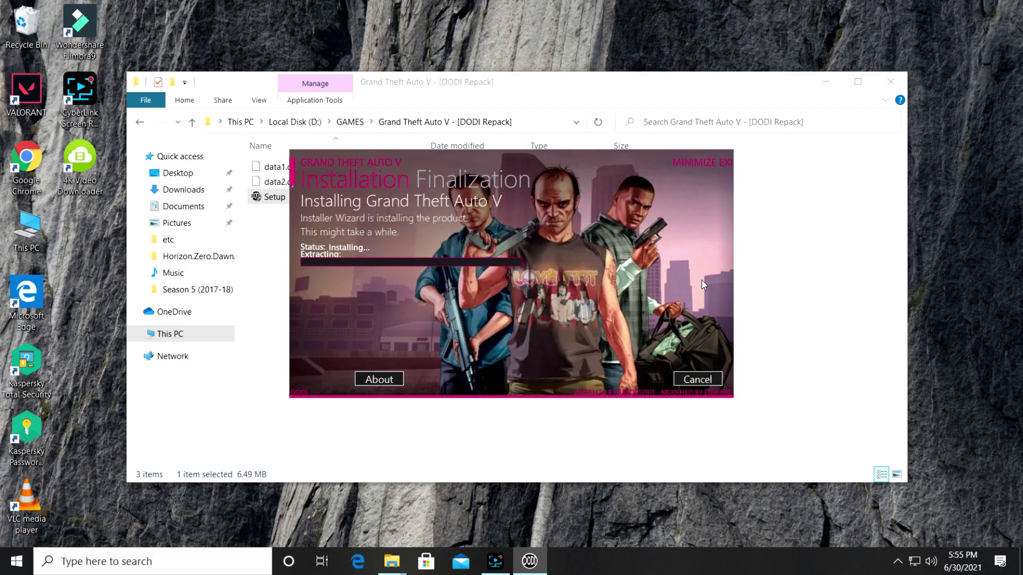
{"action": "left_click", "coordinate": [825, 82]}
{"action": "mouse_move", "coordinate": [391, 562]}
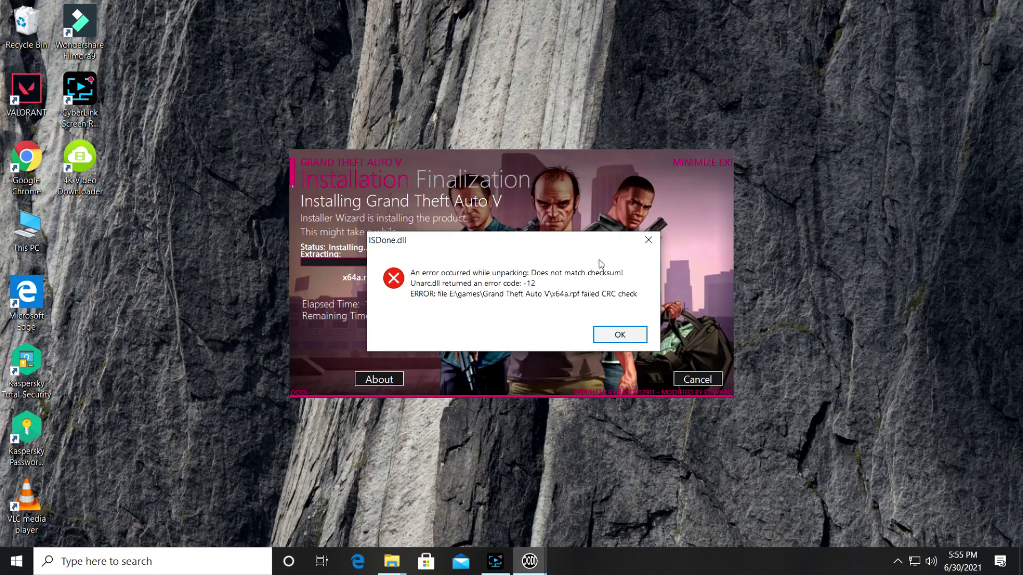
Dismiss the ISDone.dll error and cancel the Grand Theft Auto V installation, confirming that the installer wizard should close.
{"action": "left_click", "coordinate": [621, 334]}
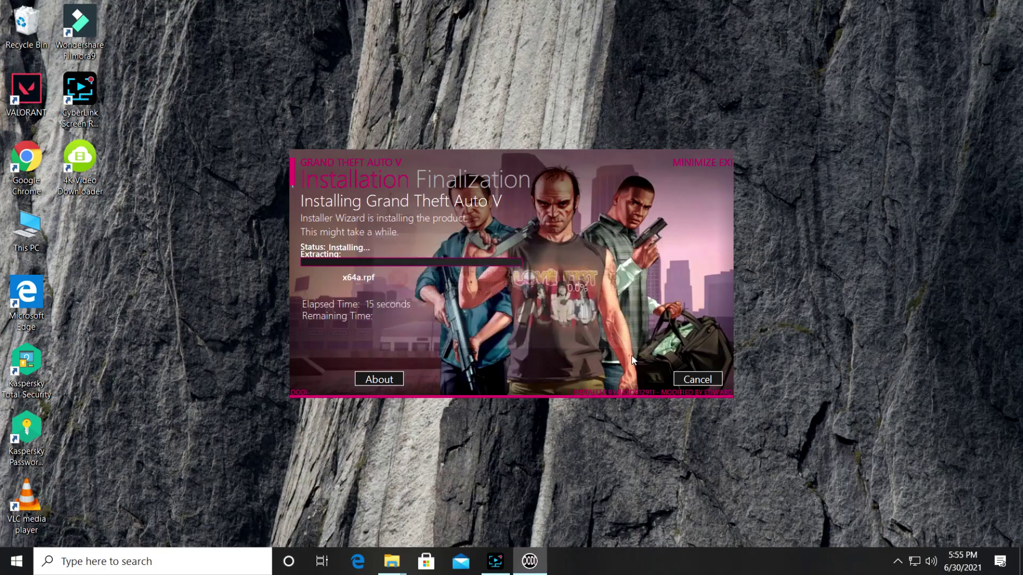
{"action": "left_click", "coordinate": [701, 378]}
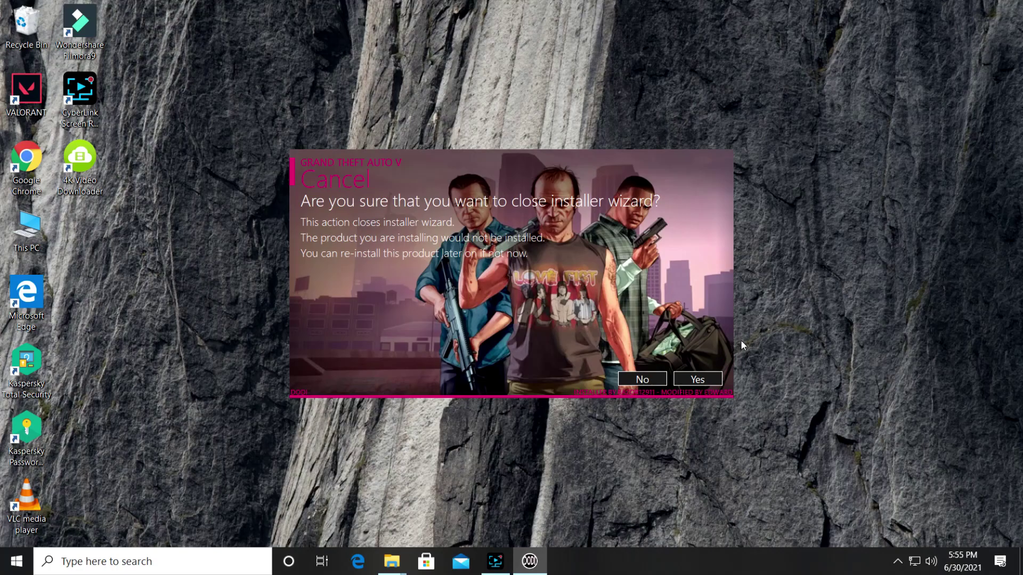
{"action": "left_click", "coordinate": [712, 380]}
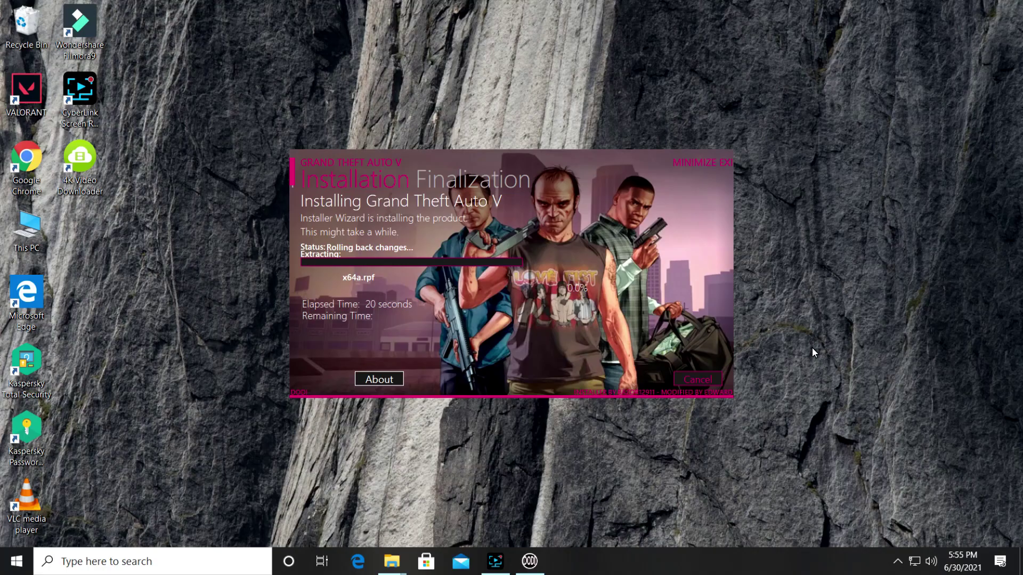
End the Setup/Uninstall (32 bit) task in Task Manager, and close Task Manager.
{"action": "key", "text": "ctrl+shift+Escape"}
{"action": "left_click", "coordinate": [171, 146]}
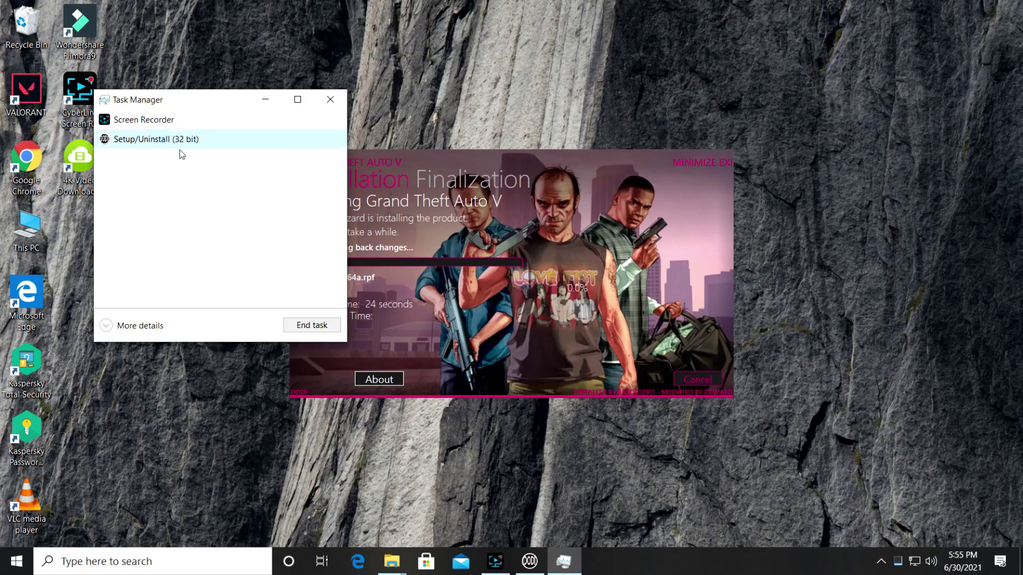
{"action": "left_click", "coordinate": [314, 326]}
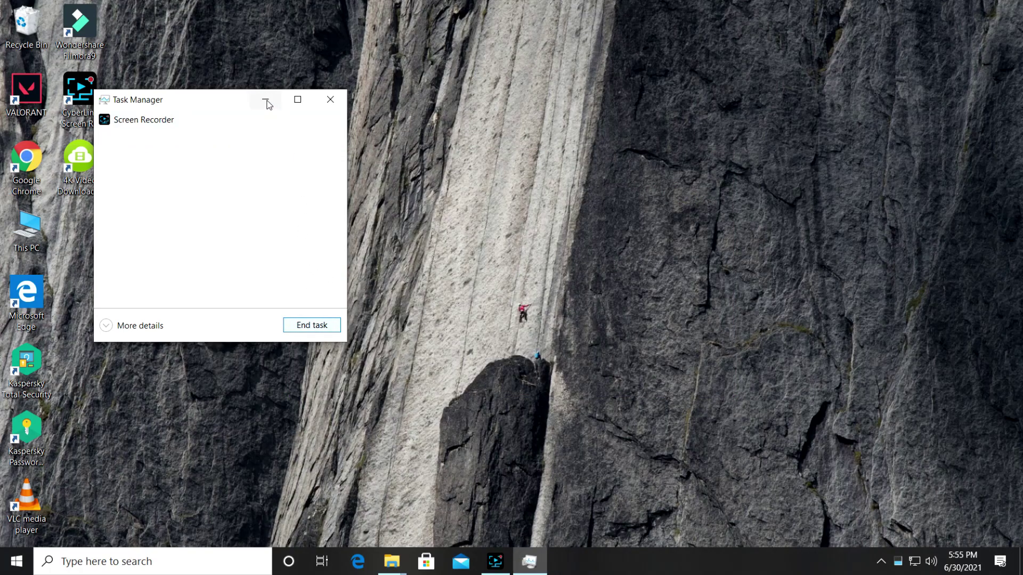
{"action": "left_click", "coordinate": [267, 103]}
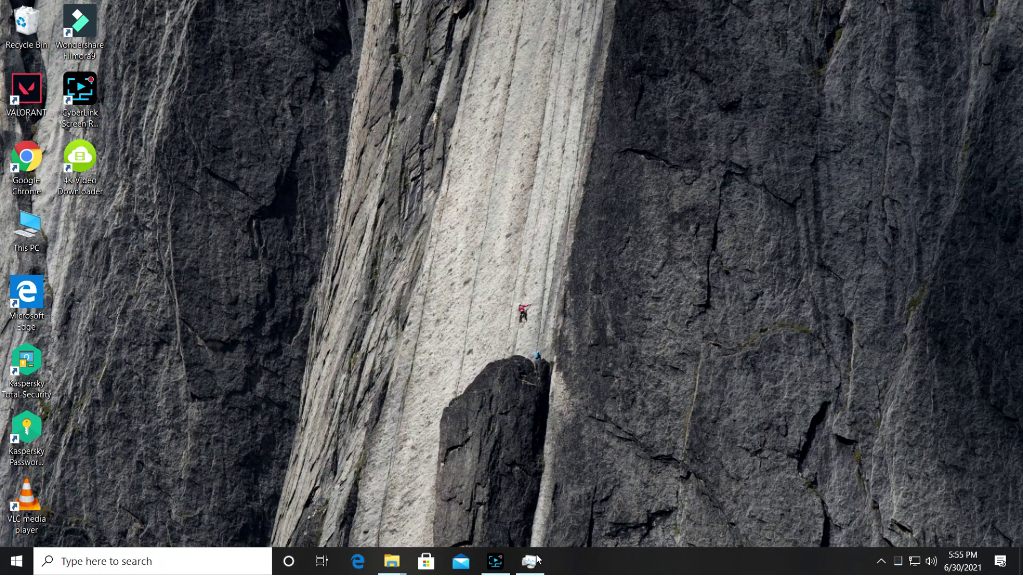
{"action": "mouse_move", "coordinate": [535, 568]}
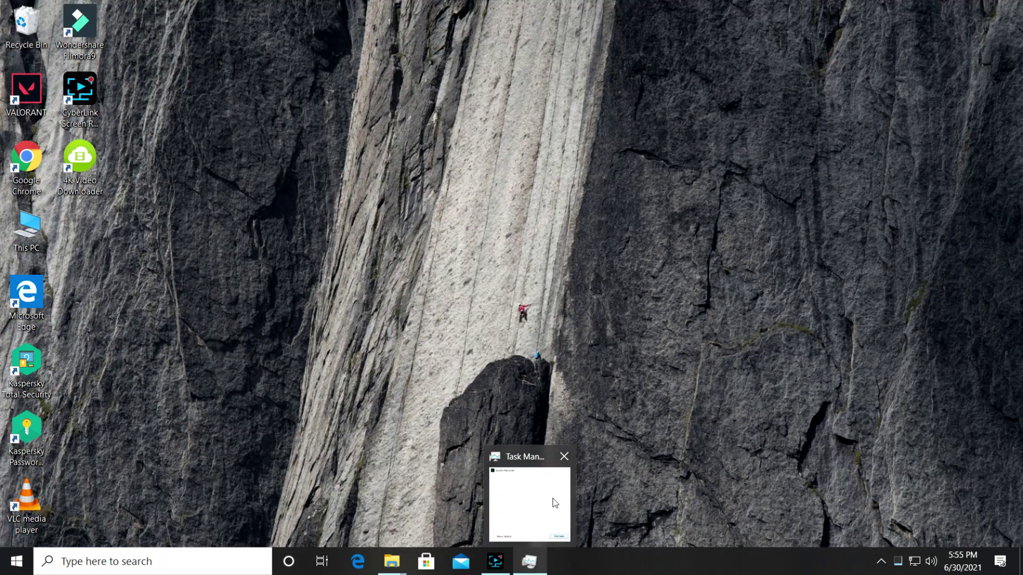
{"action": "left_click", "coordinate": [568, 457]}
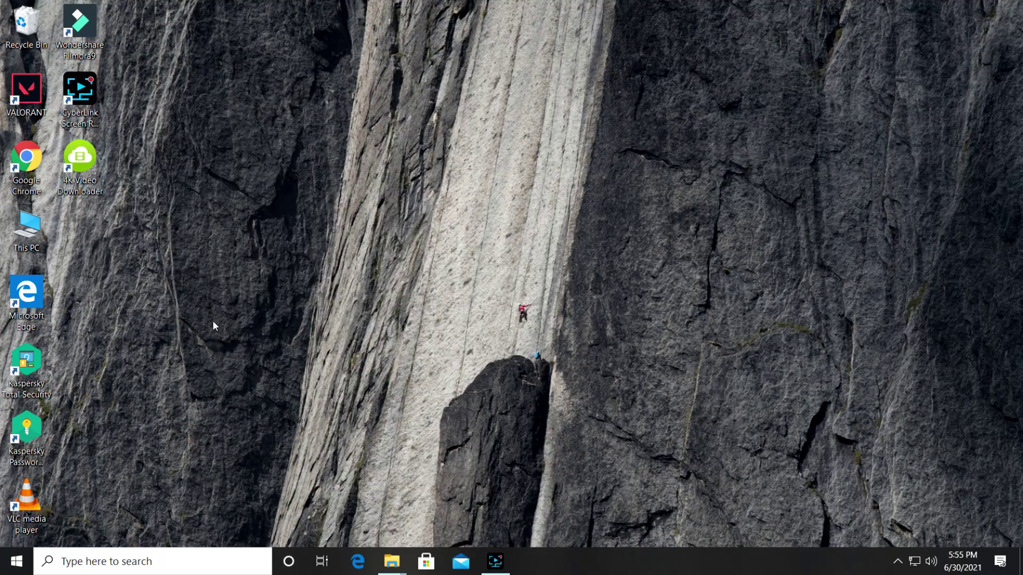
Switch to Google Chrome and download unarc.dll from its DLL-files.com download page, looking through the installation instructions.
{"action": "double_click", "coordinate": [39, 175]}
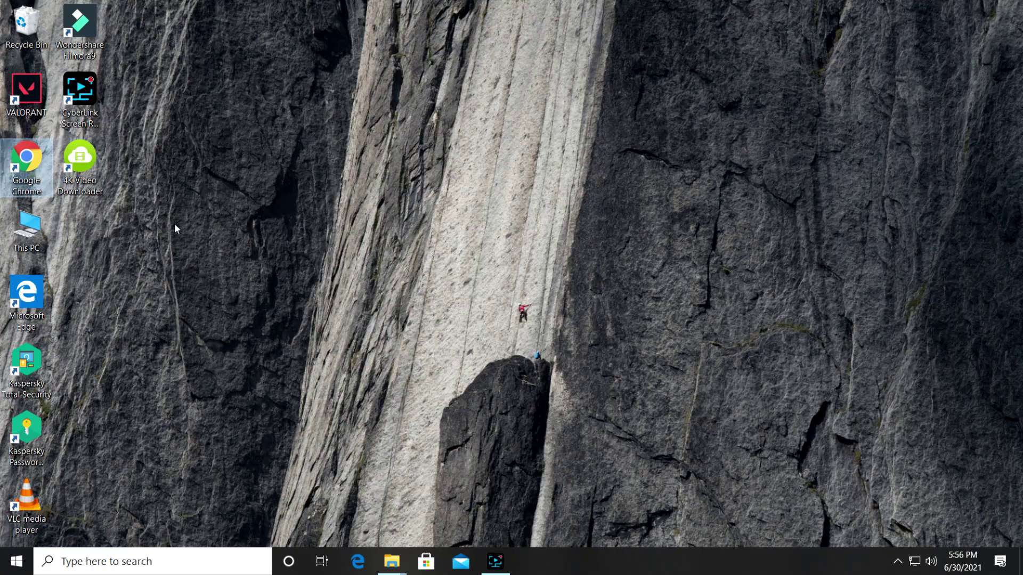
{"action": "left_click", "coordinate": [251, 38]}
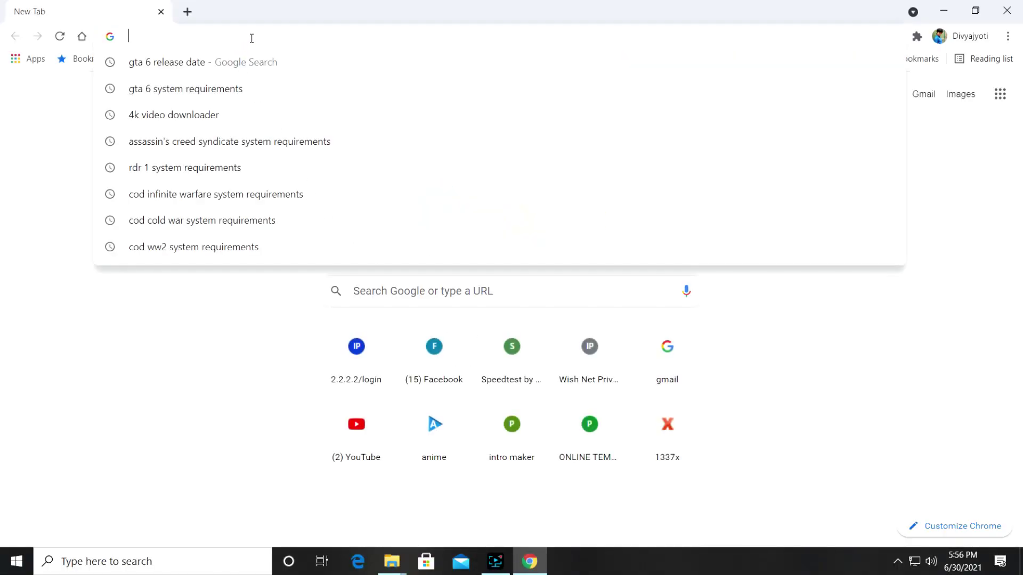
{"action": "type", "text": "u"}
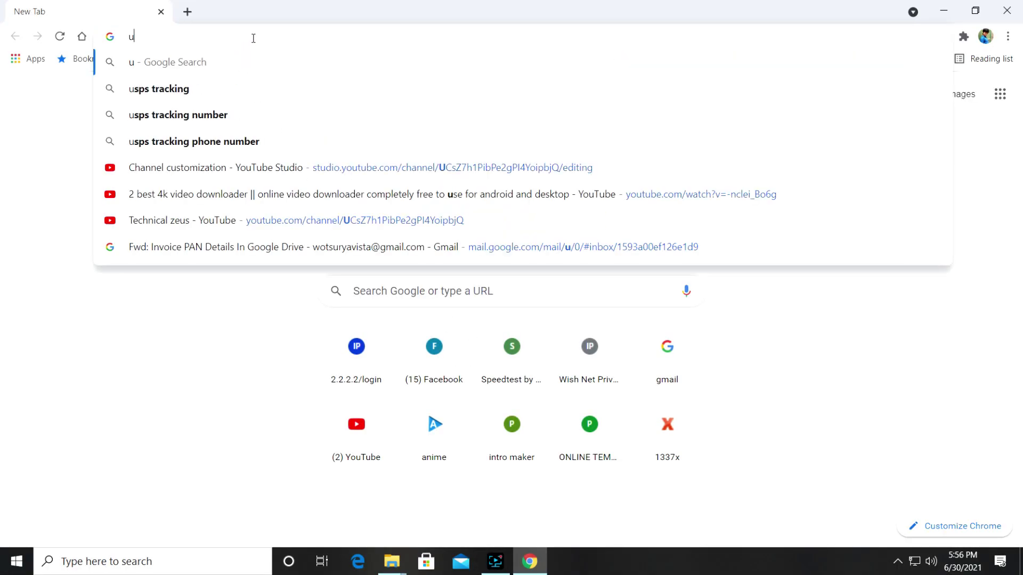
{"action": "type", "text": "nar"}
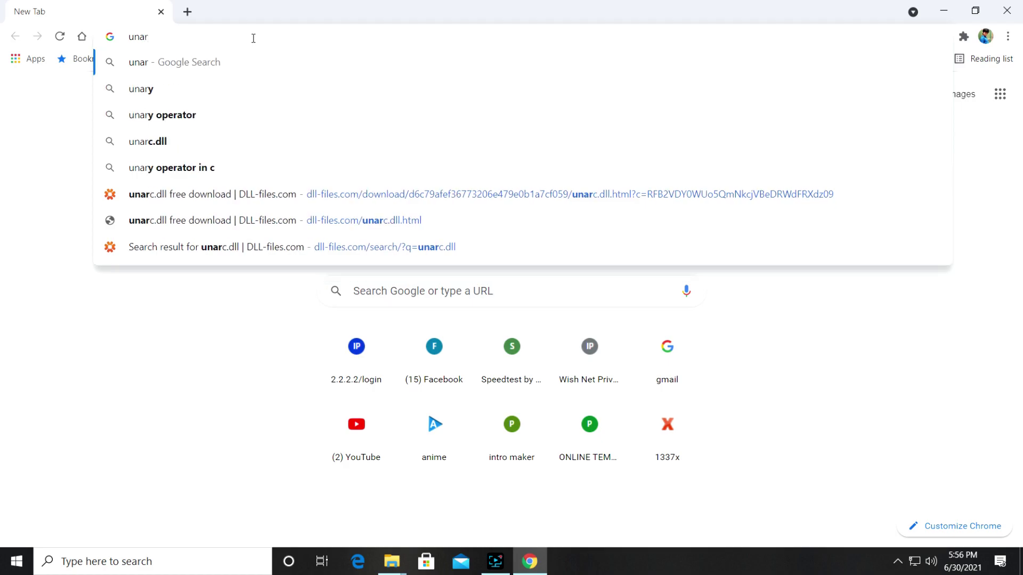
{"action": "key", "text": "Down"}
{"action": "key", "text": "Down"}
{"action": "key", "text": "Down"}
{"action": "key", "text": "Down"}
{"action": "key", "text": "Down"}
{"action": "key", "text": "Return"}
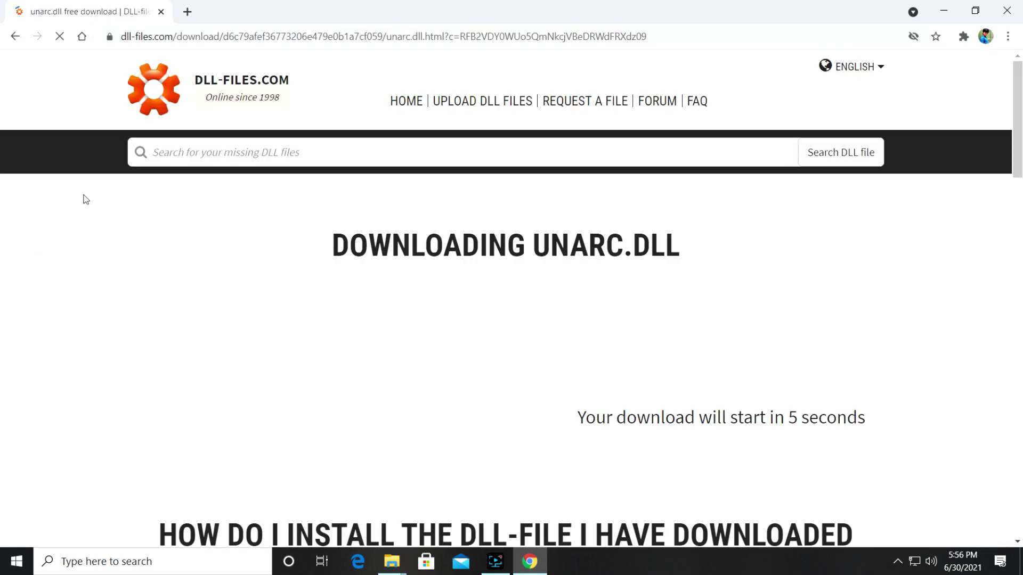
{"action": "scroll", "coordinate": [408, 275], "scroll_direction": "down", "scroll_amount": 2}
{"action": "scroll", "coordinate": [299, 388], "scroll_direction": "down", "scroll_amount": 10}
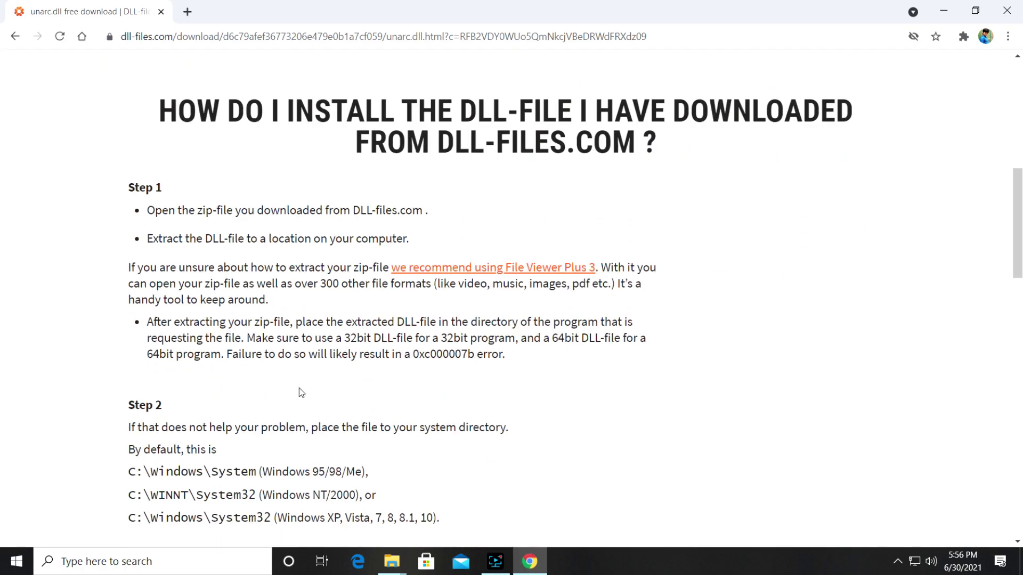
{"action": "scroll", "coordinate": [264, 389], "scroll_direction": "down", "scroll_amount": 14}
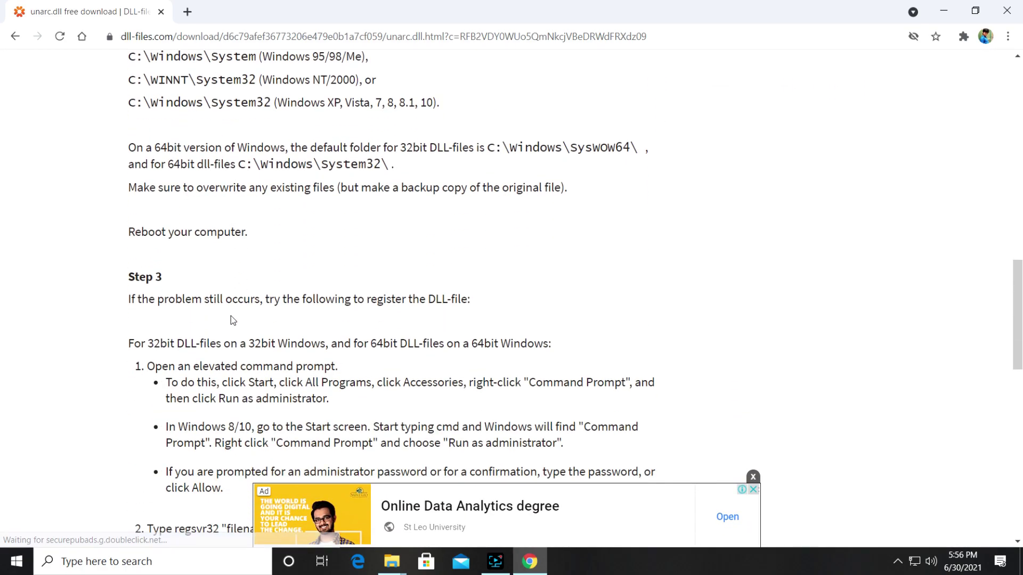
{"action": "scroll", "coordinate": [231, 320], "scroll_direction": "down", "scroll_amount": 3}
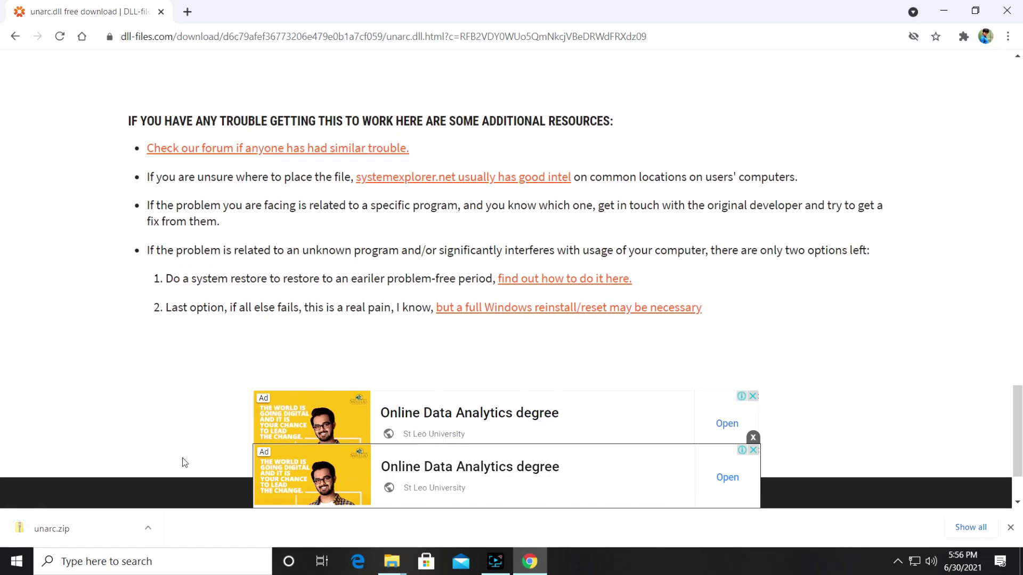
{"action": "scroll", "coordinate": [156, 379], "scroll_direction": "up", "scroll_amount": 20}
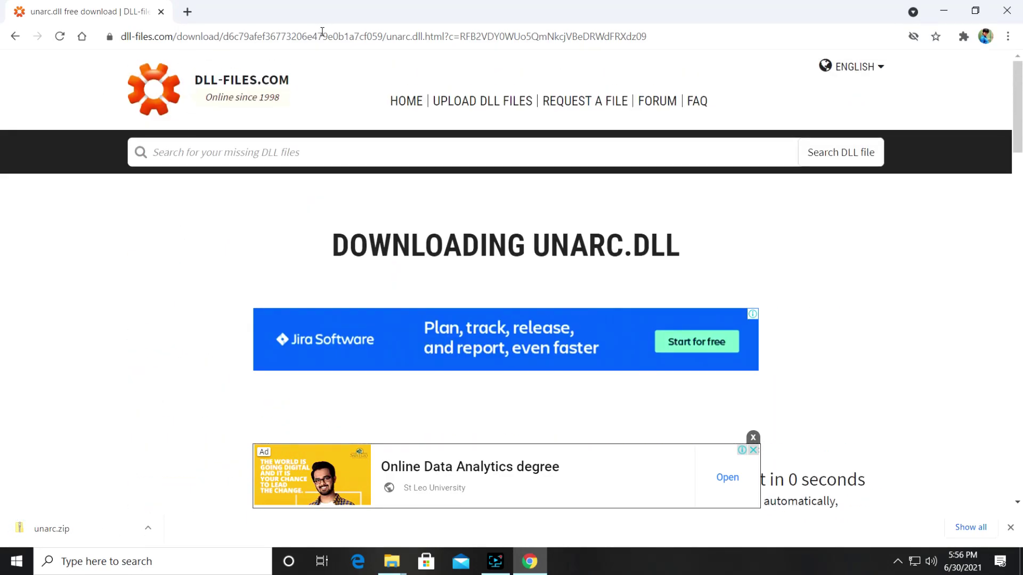
Search the web for isdone.dll and open its DLL-files.com page.
{"action": "left_click", "coordinate": [327, 36]}
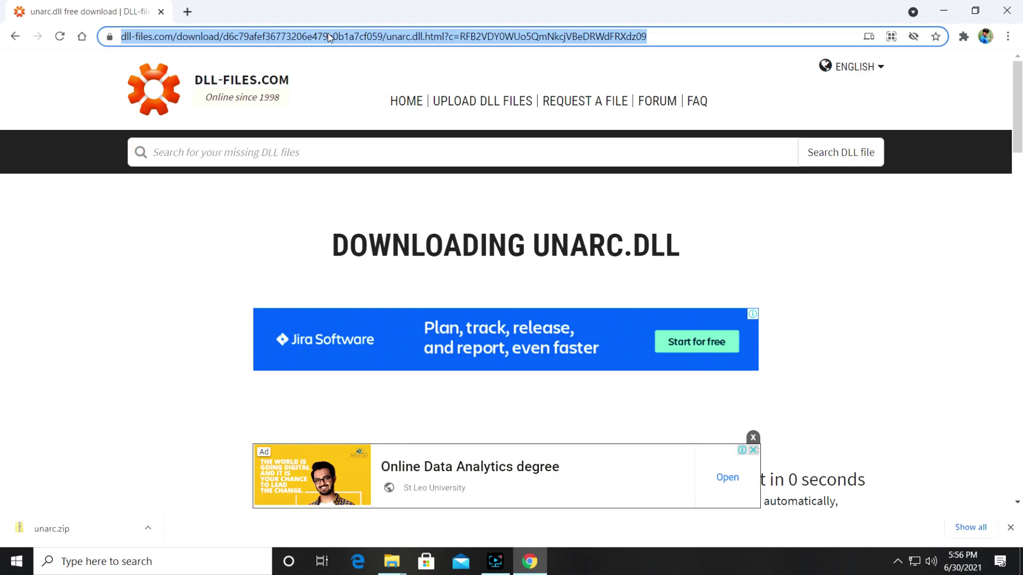
{"action": "type", "text": "isdo"}
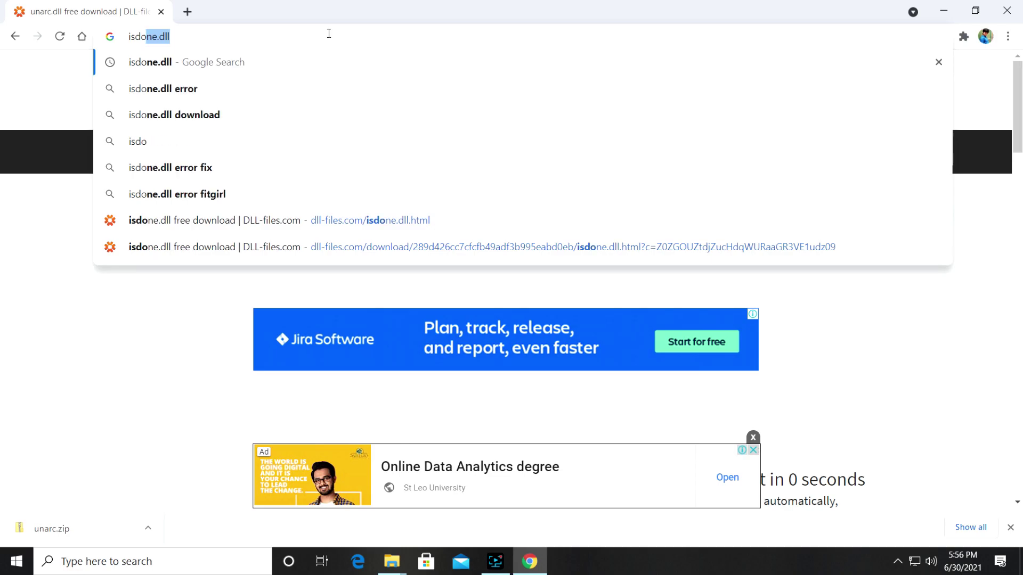
{"action": "type", "text": "ne."}
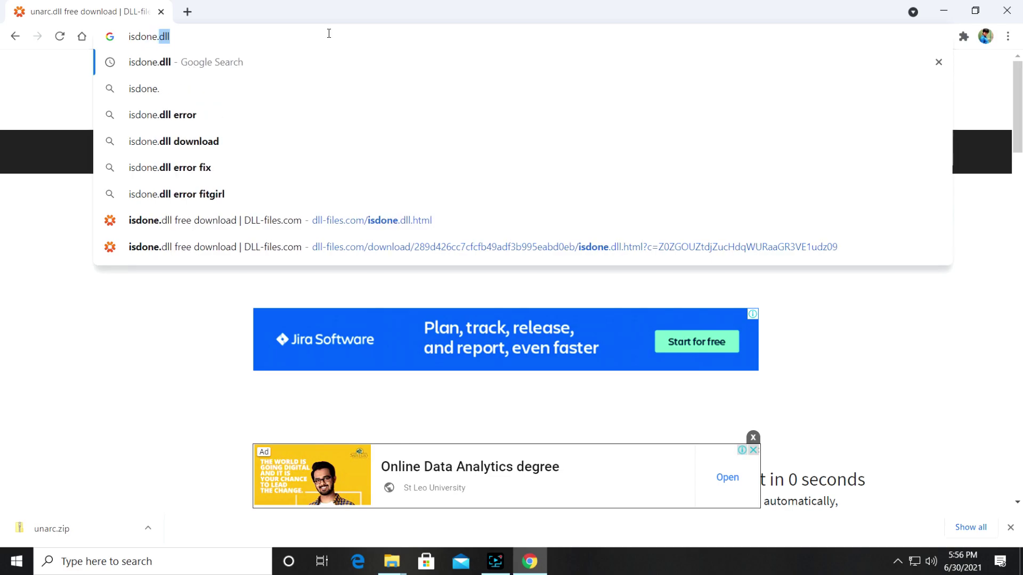
{"action": "type", "text": "dll"}
{"action": "key", "text": "Return"}
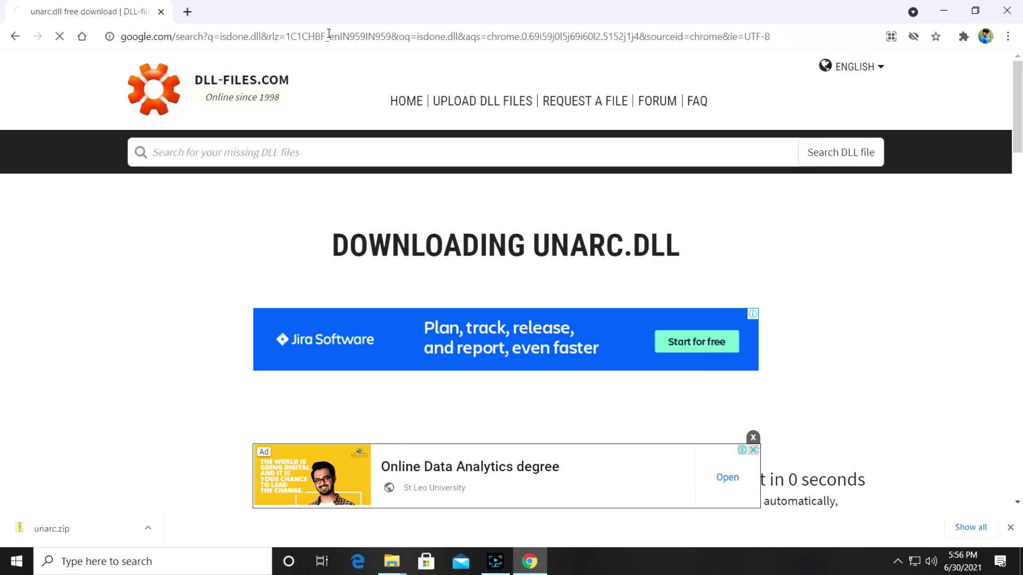
{"action": "left_click", "coordinate": [249, 204]}
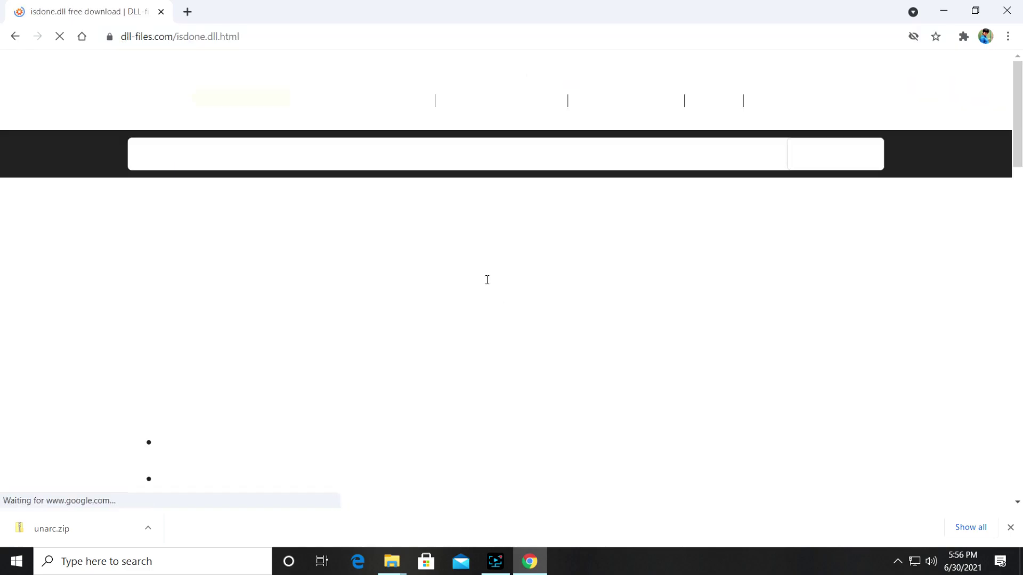
Download version 0.6.0.0 of isdone.dll as a zip file.
{"action": "scroll", "coordinate": [389, 287], "scroll_direction": "down", "scroll_amount": 10}
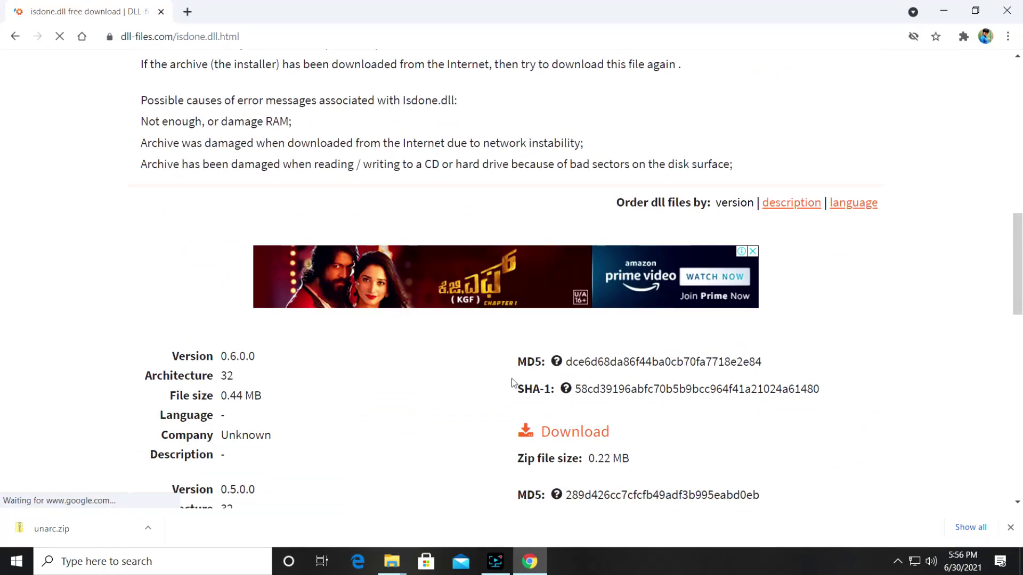
{"action": "scroll", "coordinate": [511, 380], "scroll_direction": "down", "scroll_amount": 4}
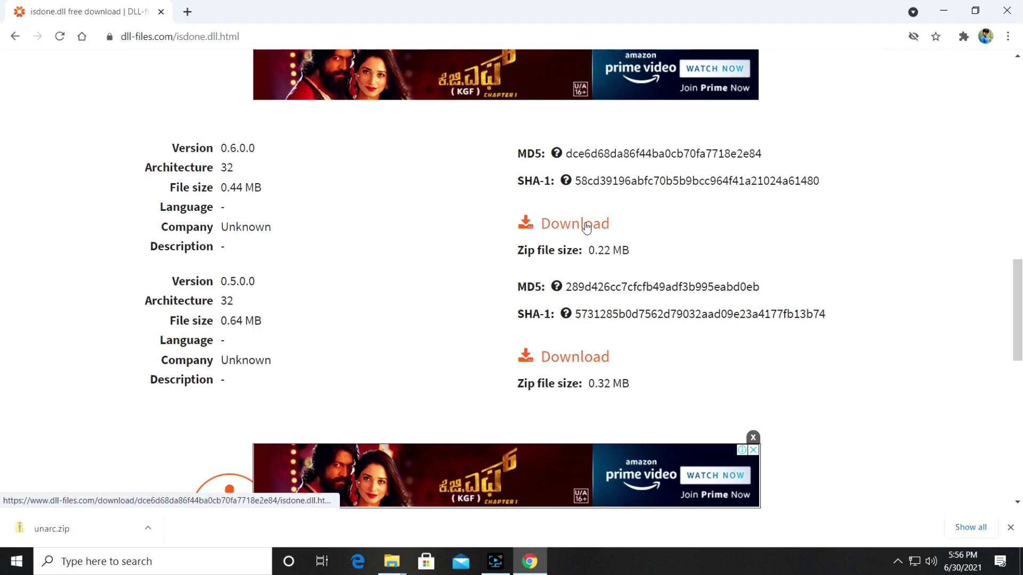
{"action": "left_click", "coordinate": [586, 225]}
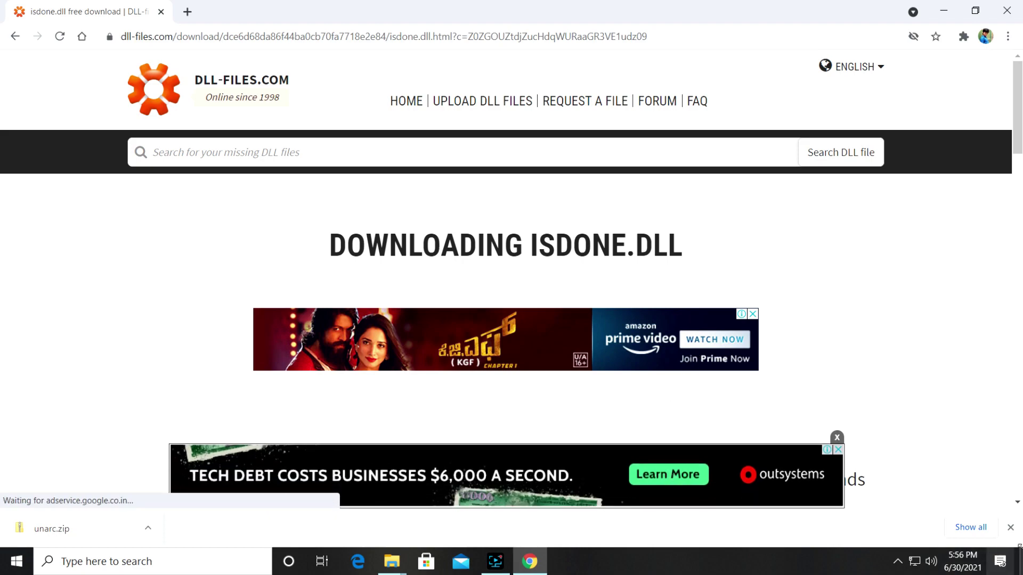
{"action": "scroll", "coordinate": [805, 366], "scroll_direction": "down", "scroll_amount": 3}
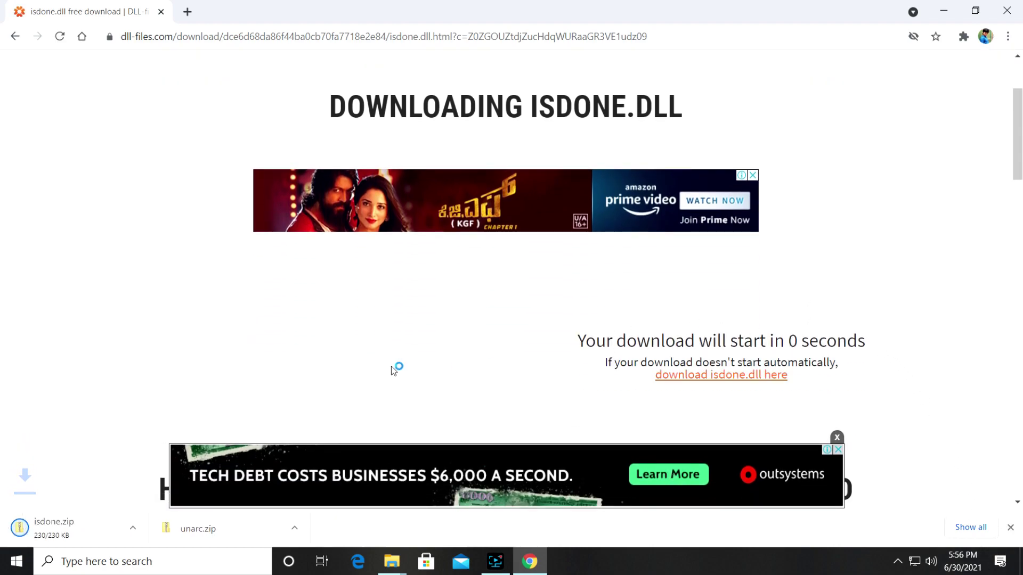
{"action": "scroll", "coordinate": [219, 393], "scroll_direction": "up", "scroll_amount": 3}
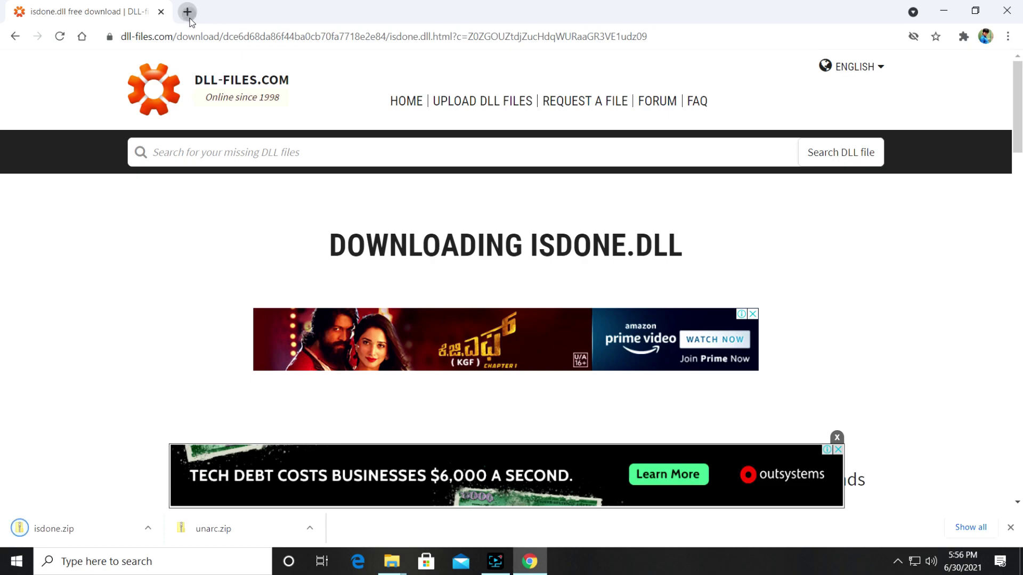
Replace the isdone.dll page with a blank browser tab and show the downloaded unarc.zip in its folder.
{"action": "left_click", "coordinate": [187, 11]}
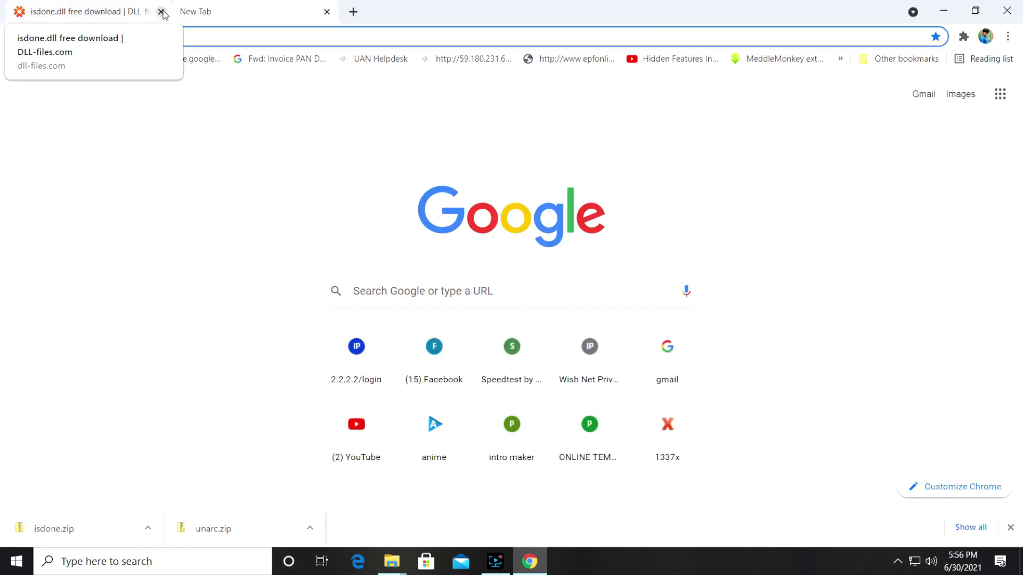
{"action": "left_click", "coordinate": [161, 12]}
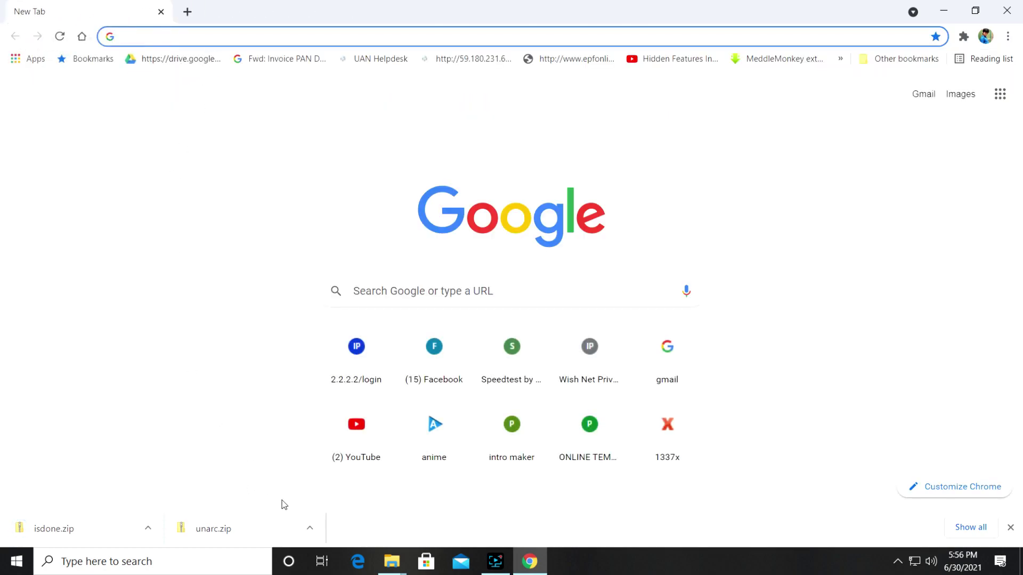
{"action": "left_click", "coordinate": [309, 528]}
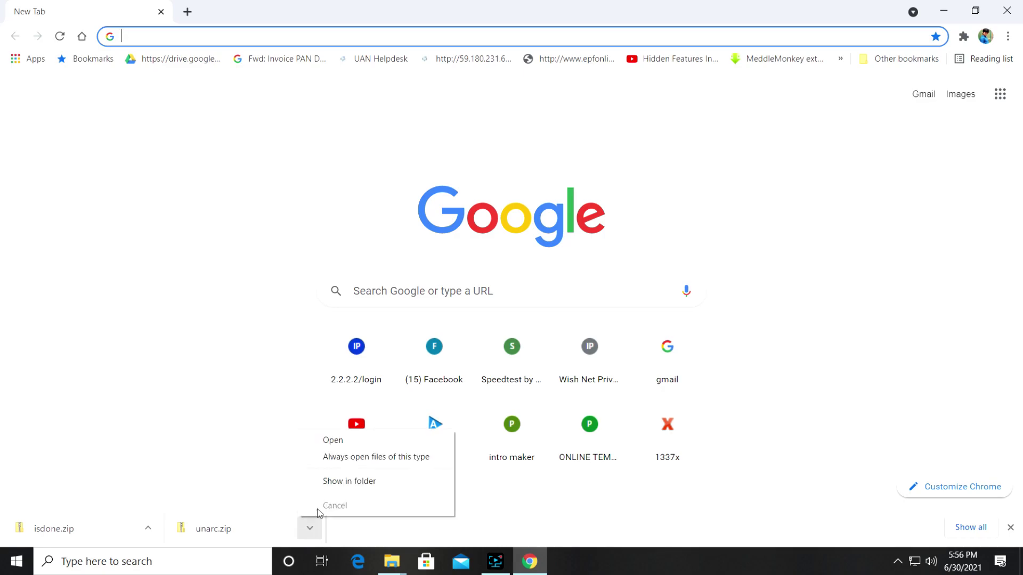
{"action": "left_click", "coordinate": [340, 483]}
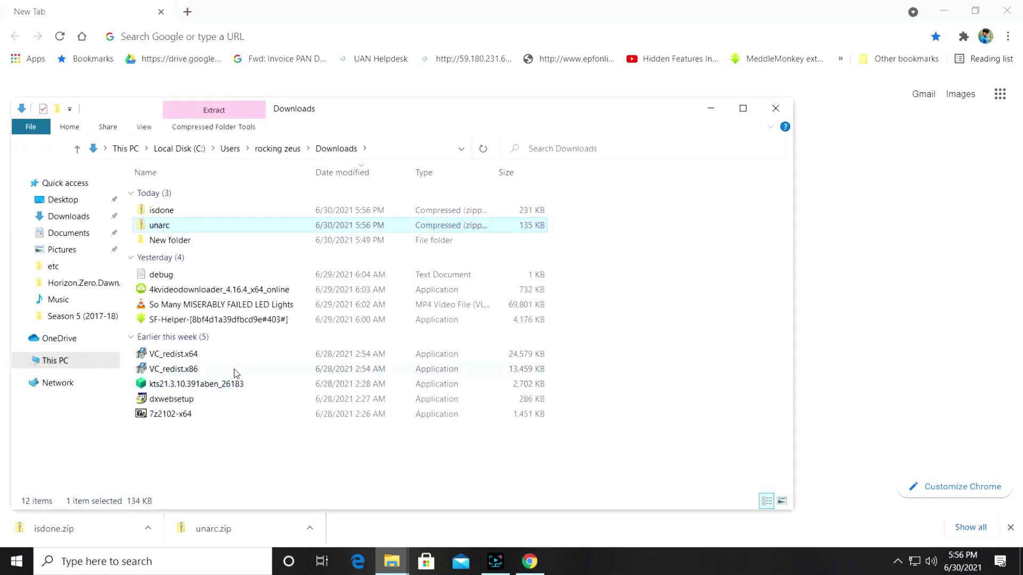
Extract the isdone and unarc archives directly into the Downloads folder with 7-Zip, replacing all duplicate files.
{"action": "left_click_drag", "start_coordinate": [561, 206], "coordinate": [540, 223]}
{"action": "right_click", "coordinate": [540, 223]}
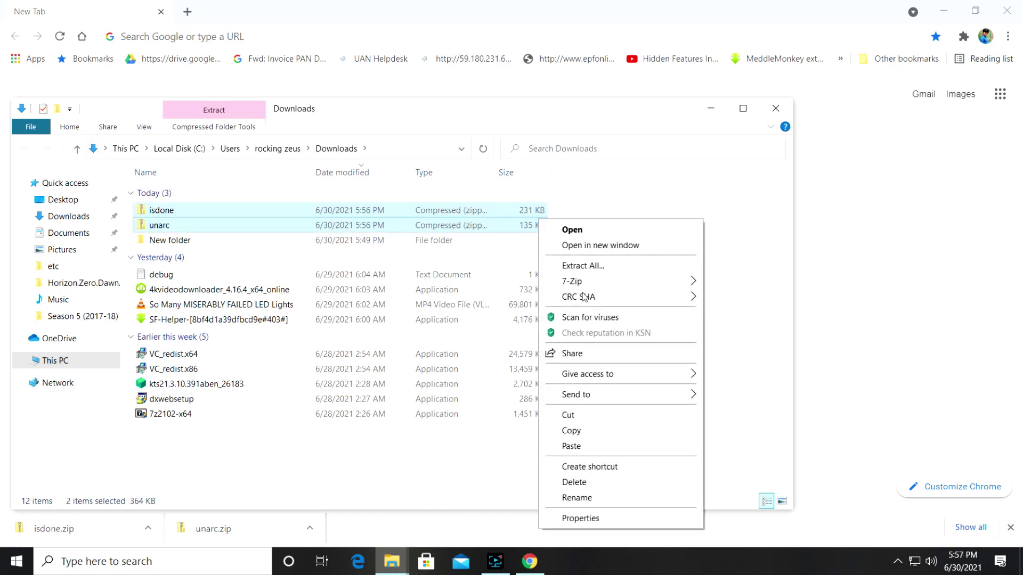
{"action": "mouse_move", "coordinate": [585, 281]}
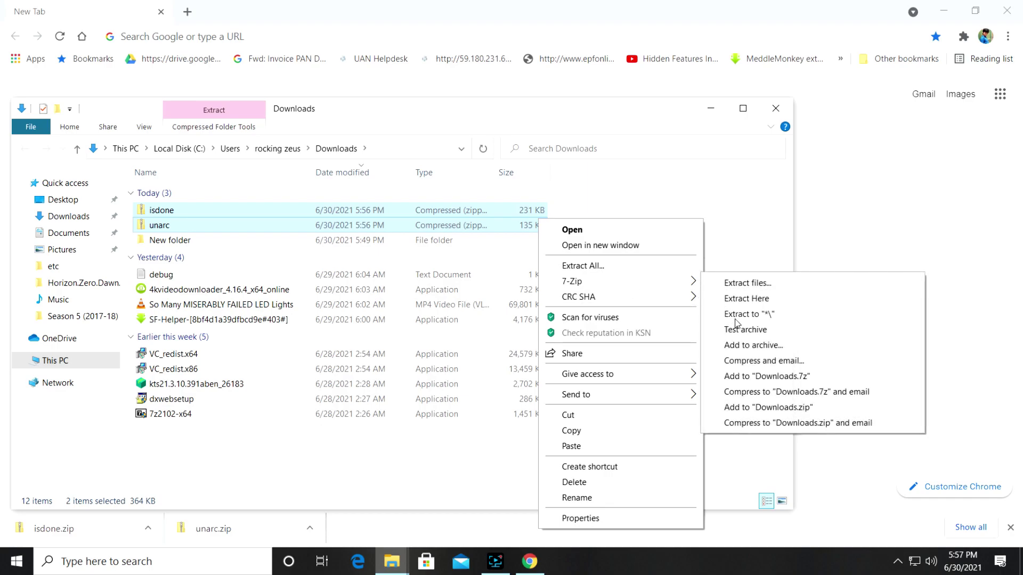
{"action": "left_click", "coordinate": [738, 299]}
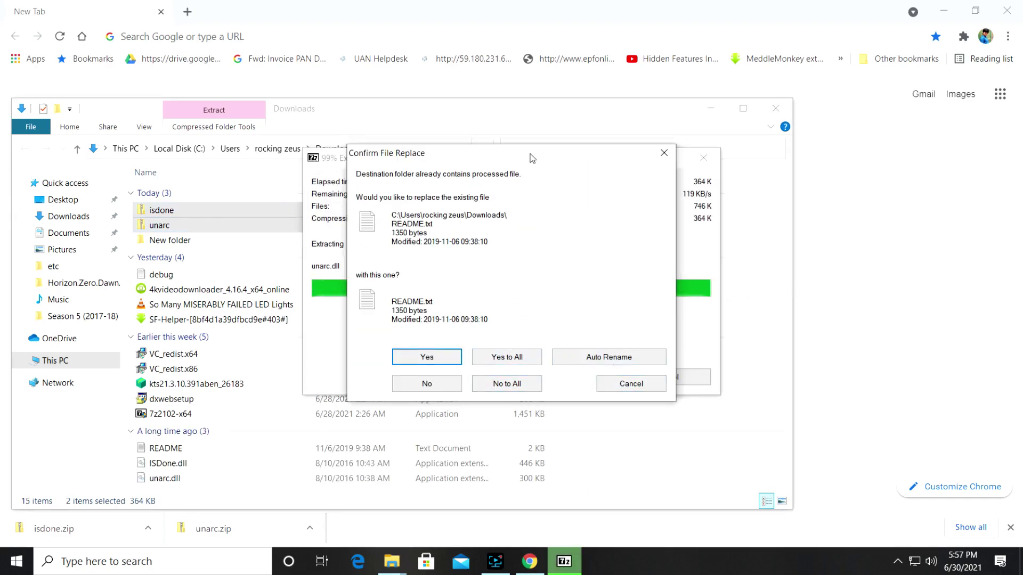
{"action": "left_click", "coordinate": [521, 357]}
{"action": "left_click", "coordinate": [628, 313]}
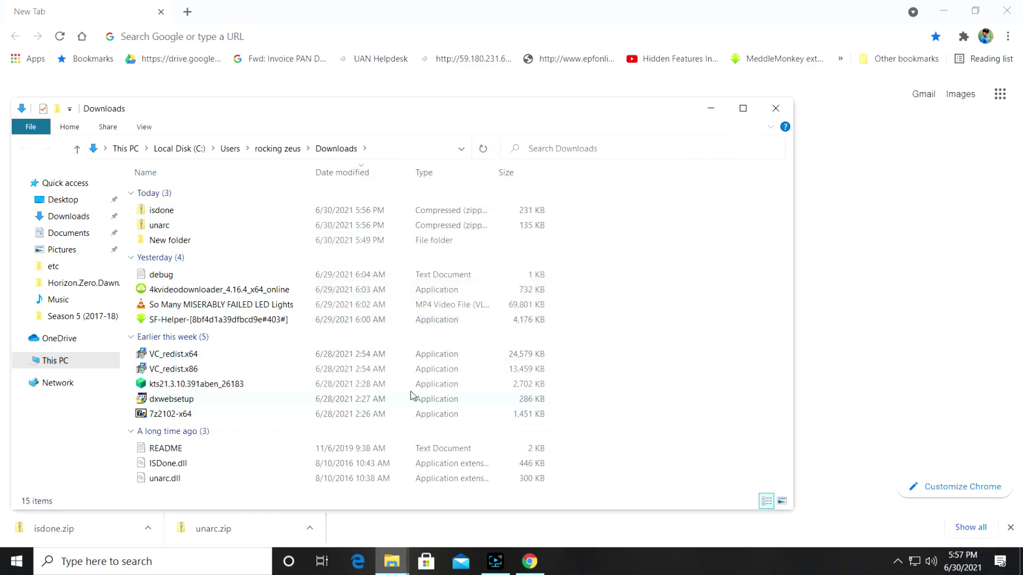
Cut the extracted ISDone.dll and unarc.dll files from the Downloads folder.
{"action": "left_click", "coordinate": [360, 468]}
{"action": "left_click", "coordinate": [361, 479], "text": "shift"}
{"action": "right_click", "coordinate": [361, 481]}
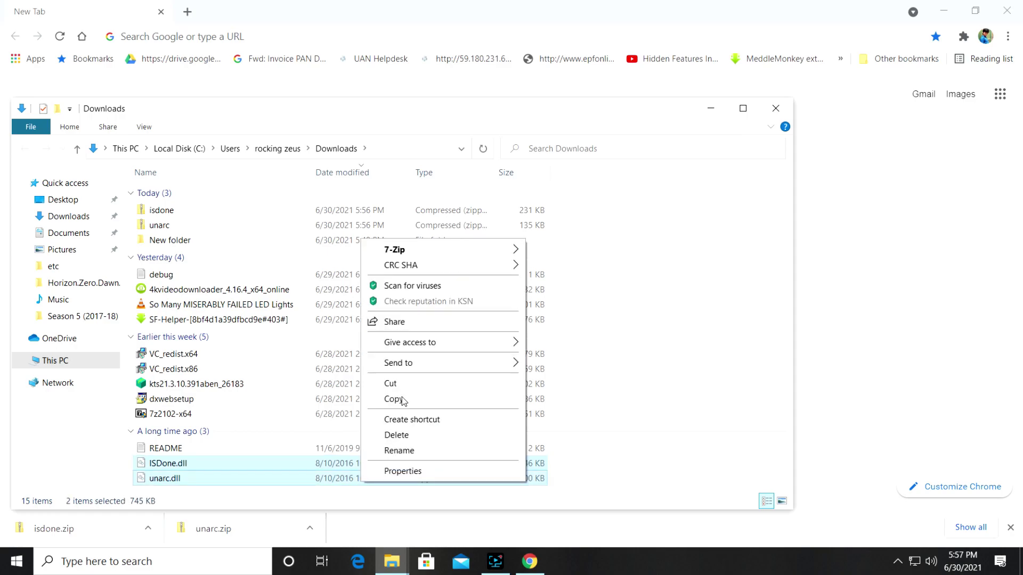
{"action": "left_click", "coordinate": [395, 400]}
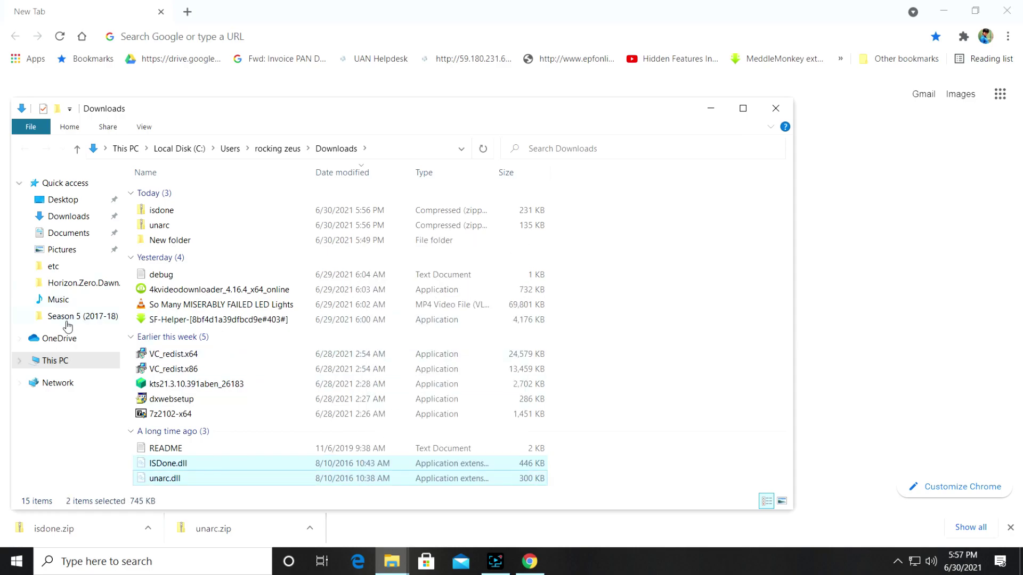
Paste the two DLL files into the System32 folder in C:\Windows, granting administrator permission for each file.
{"action": "left_click", "coordinate": [56, 361]}
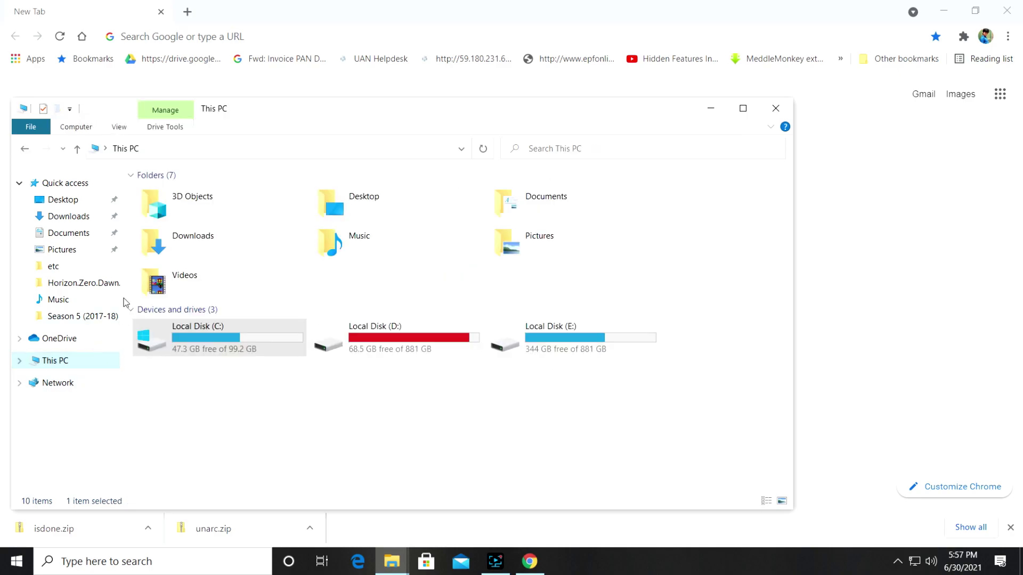
{"action": "double_click", "coordinate": [203, 344]}
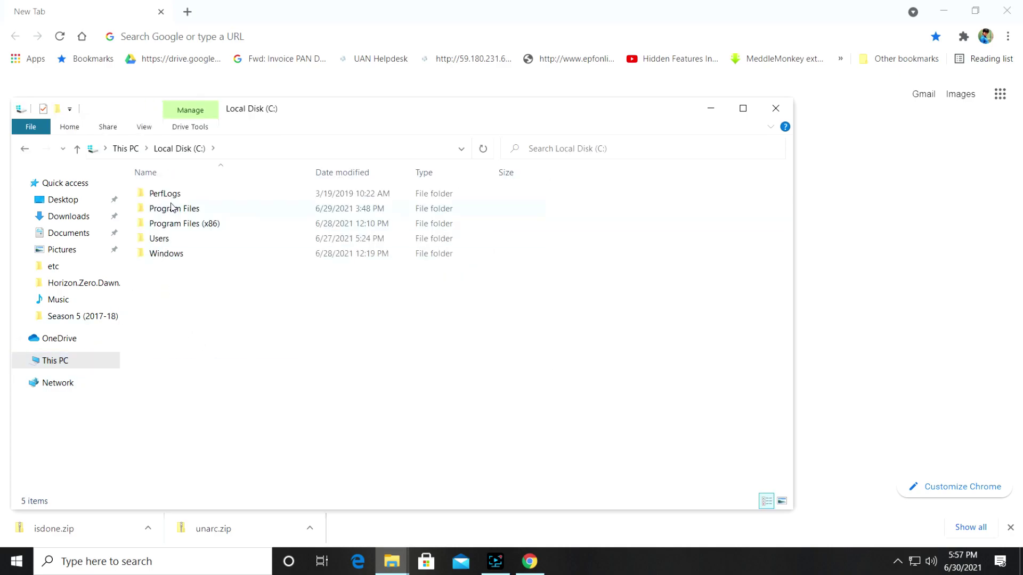
{"action": "double_click", "coordinate": [181, 255]}
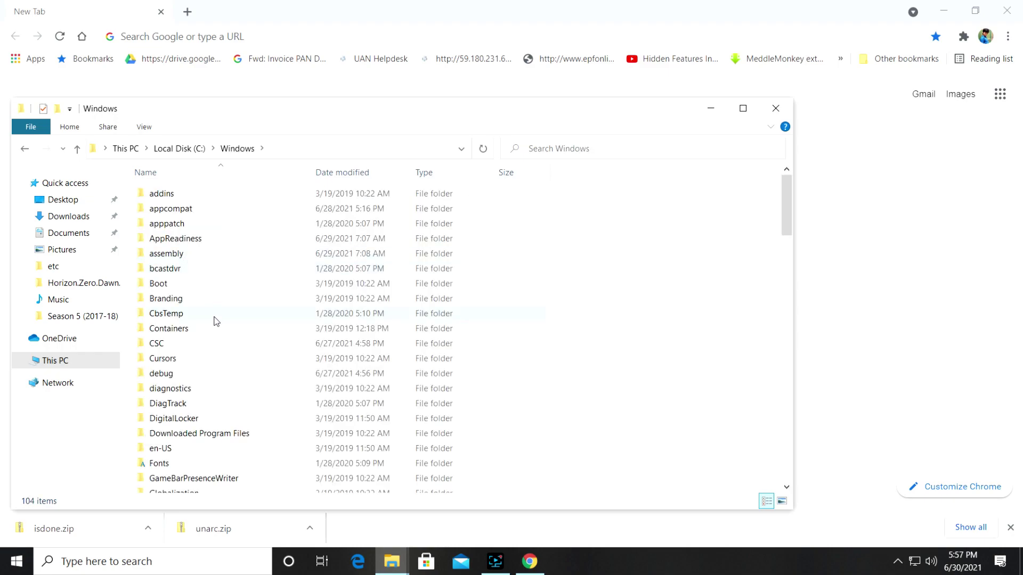
{"action": "scroll", "coordinate": [223, 394], "scroll_direction": "down", "scroll_amount": 7}
{"action": "scroll", "coordinate": [225, 394], "scroll_direction": "down", "scroll_amount": 9}
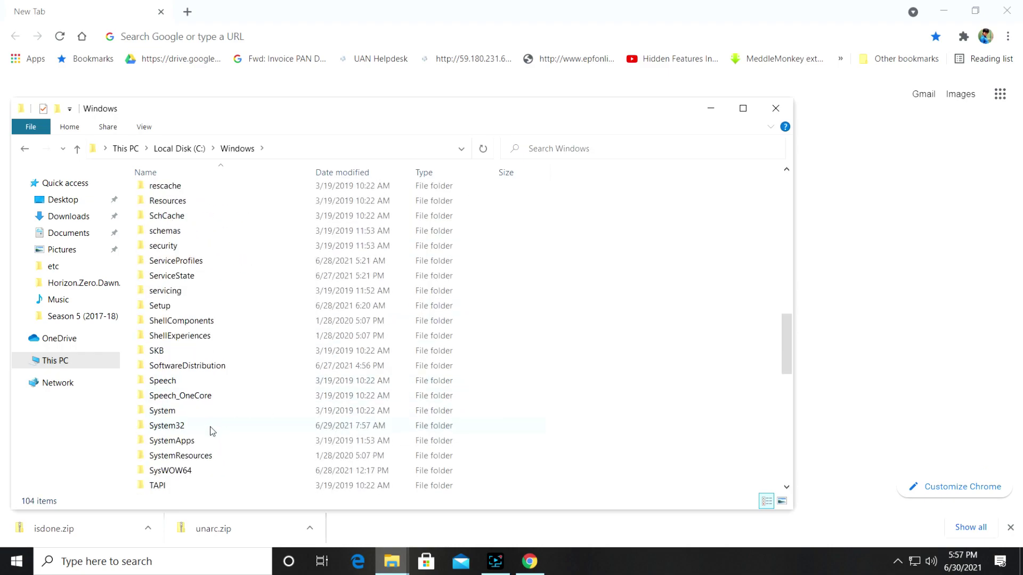
{"action": "right_click", "coordinate": [212, 431]}
{"action": "left_click", "coordinate": [192, 433]}
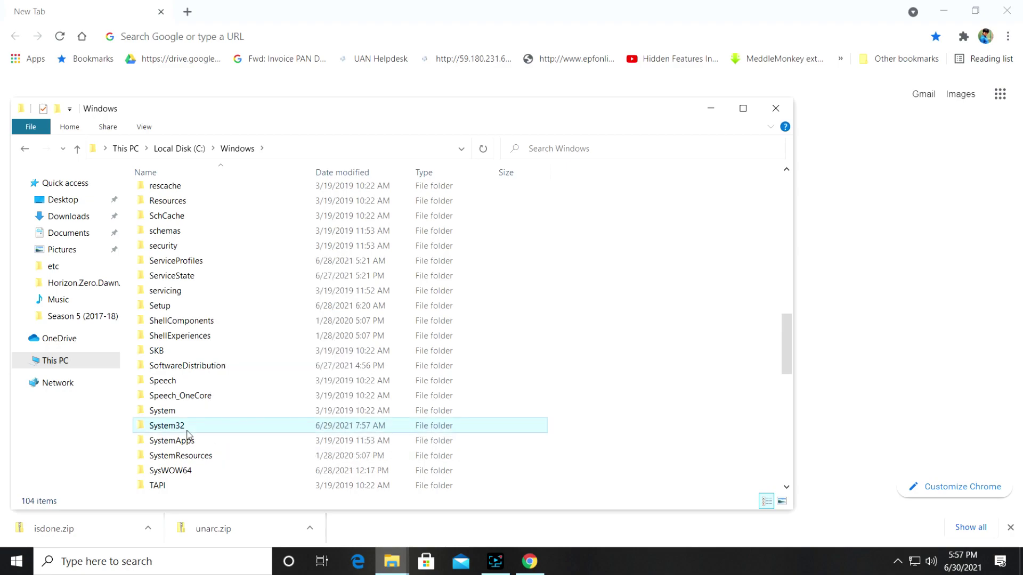
{"action": "right_click", "coordinate": [192, 432]}
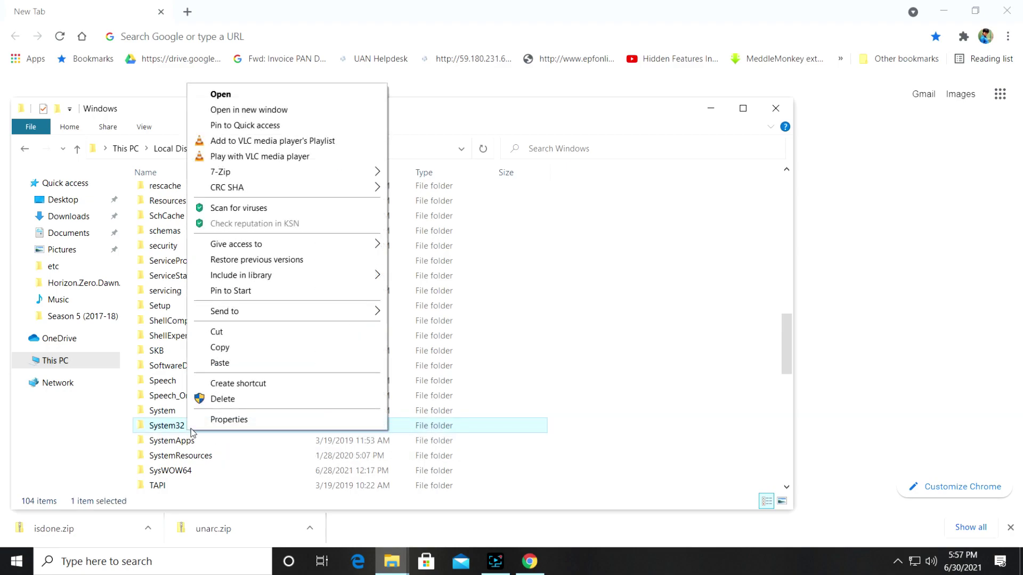
{"action": "left_click", "coordinate": [230, 367]}
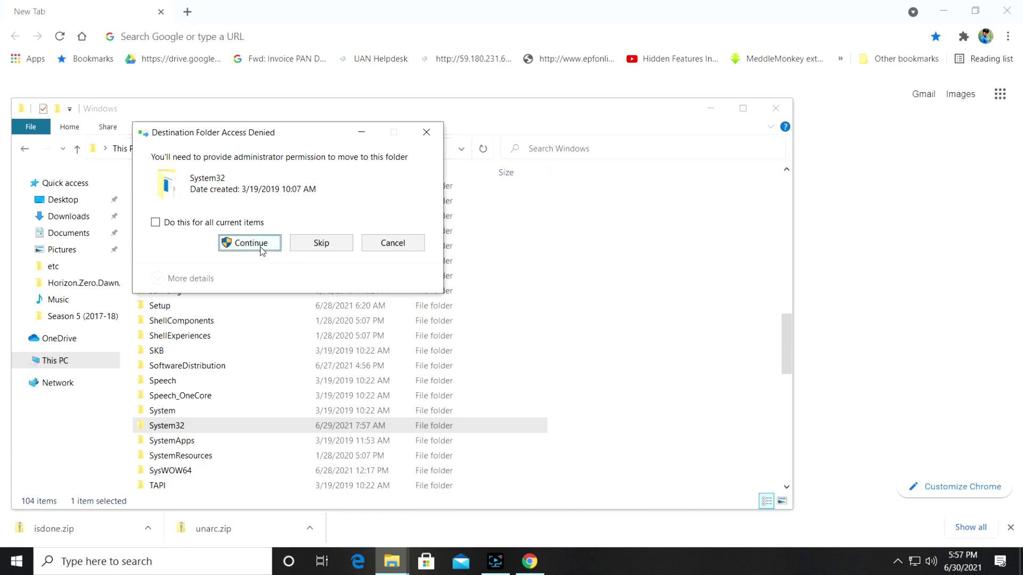
{"action": "left_click", "coordinate": [250, 243]}
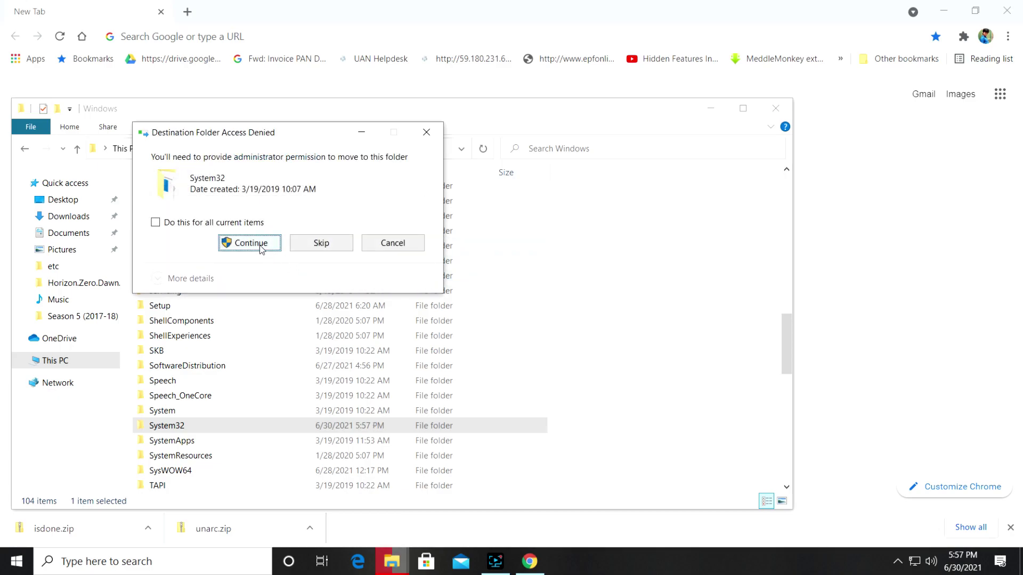
{"action": "left_click", "coordinate": [250, 243]}
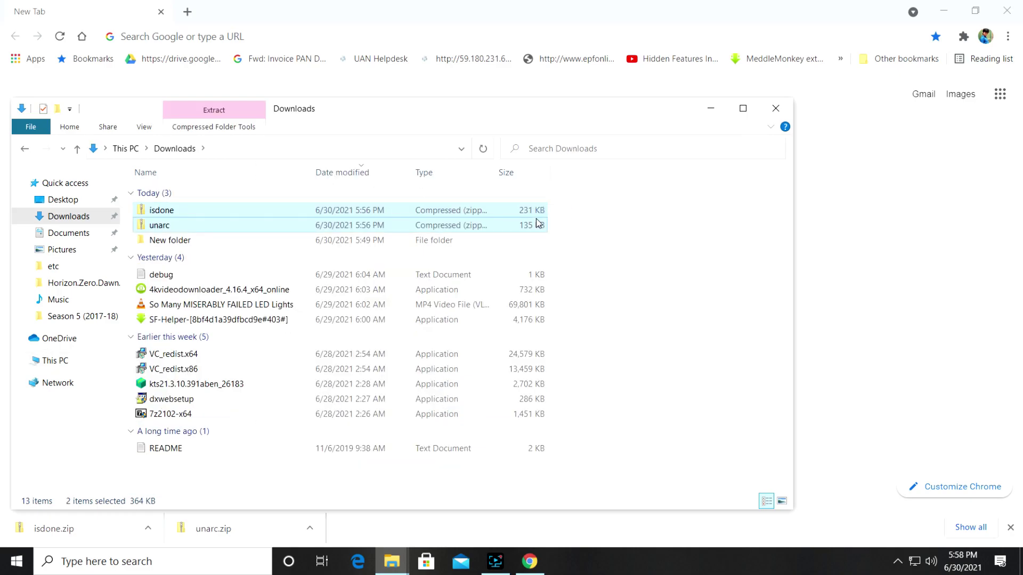
Extract the isdone and unarc archives into Downloads again with 7-Zip, overwriting the existing README file.
{"action": "right_click", "coordinate": [538, 223]}
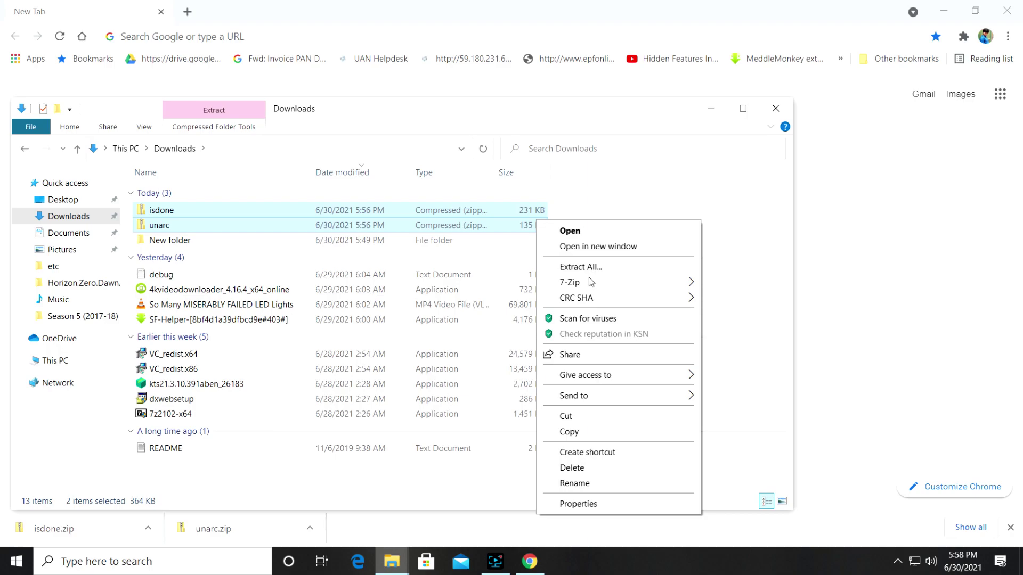
{"action": "mouse_move", "coordinate": [591, 282]}
{"action": "left_click", "coordinate": [745, 300]}
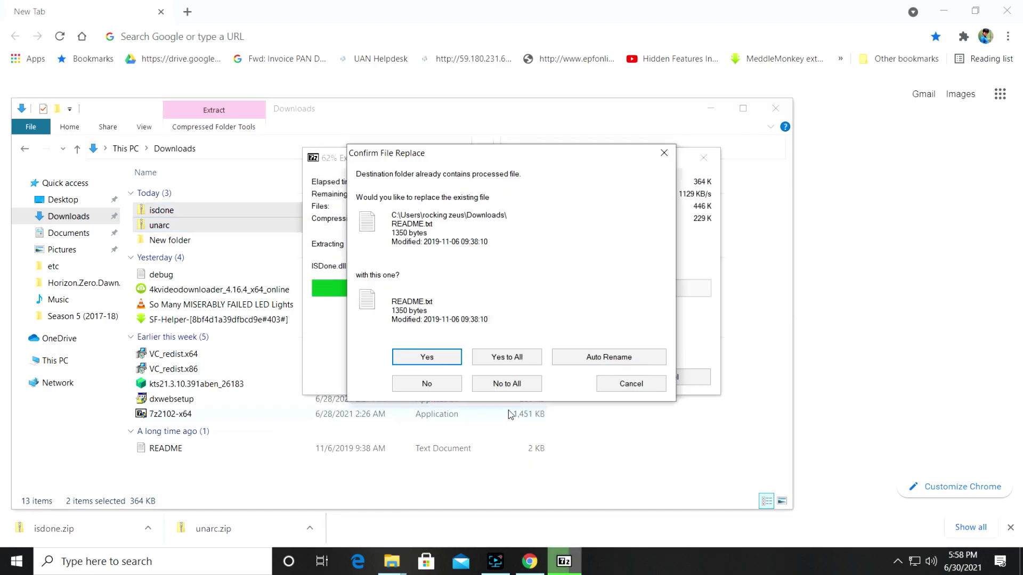
{"action": "left_click", "coordinate": [503, 357]}
Cut the newly extracted ISDone.dll and unarc.dll files from Downloads for a second destination.
{"action": "left_click_drag", "start_coordinate": [592, 456], "coordinate": [532, 467]}
{"action": "right_click", "coordinate": [531, 465]}
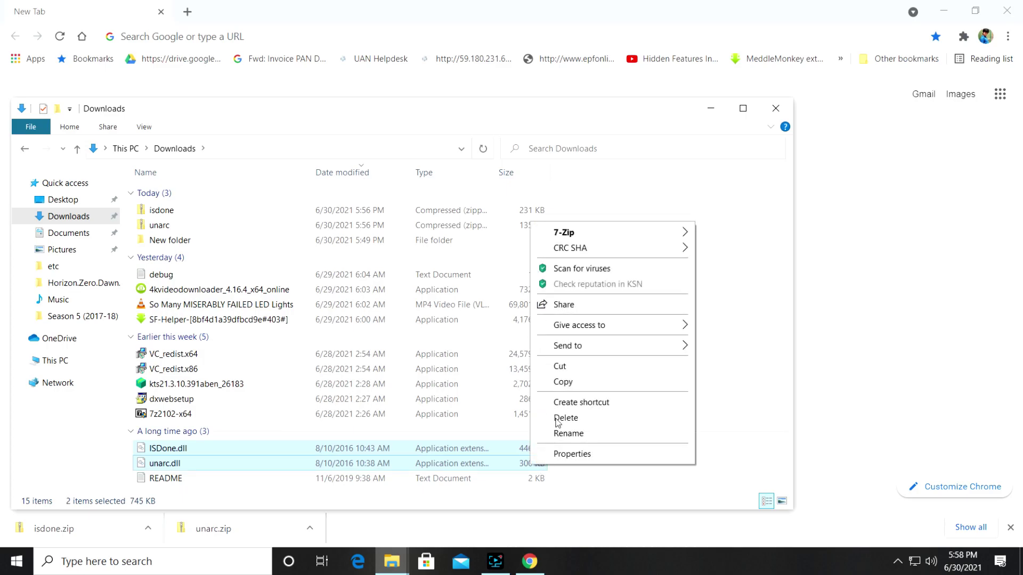
{"action": "left_click", "coordinate": [572, 379]}
Paste the two DLL files into the SysWOW64 folder in C:\Windows with administrator permission, and close the file window.
{"action": "left_click", "coordinate": [59, 362]}
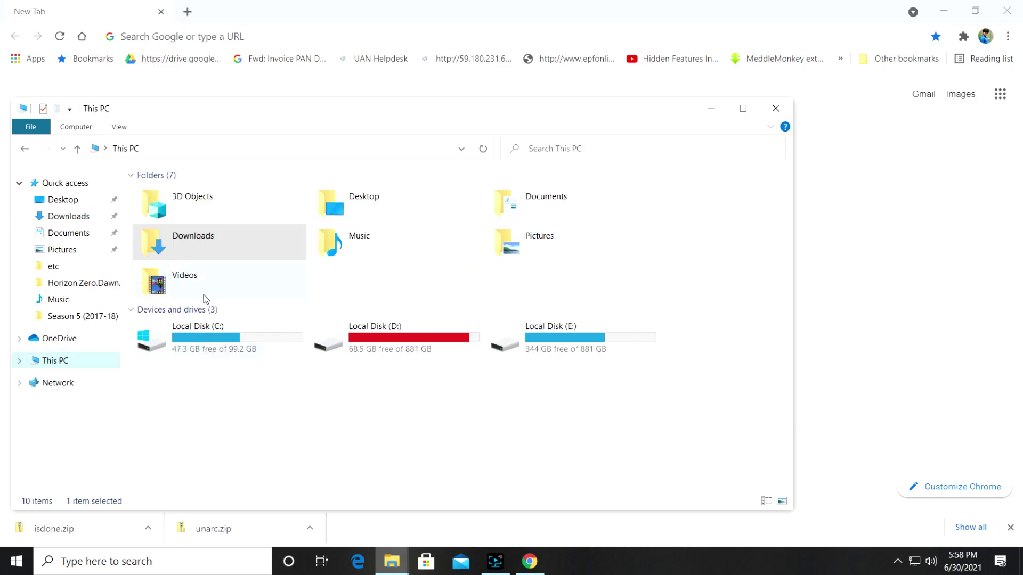
{"action": "double_click", "coordinate": [233, 341]}
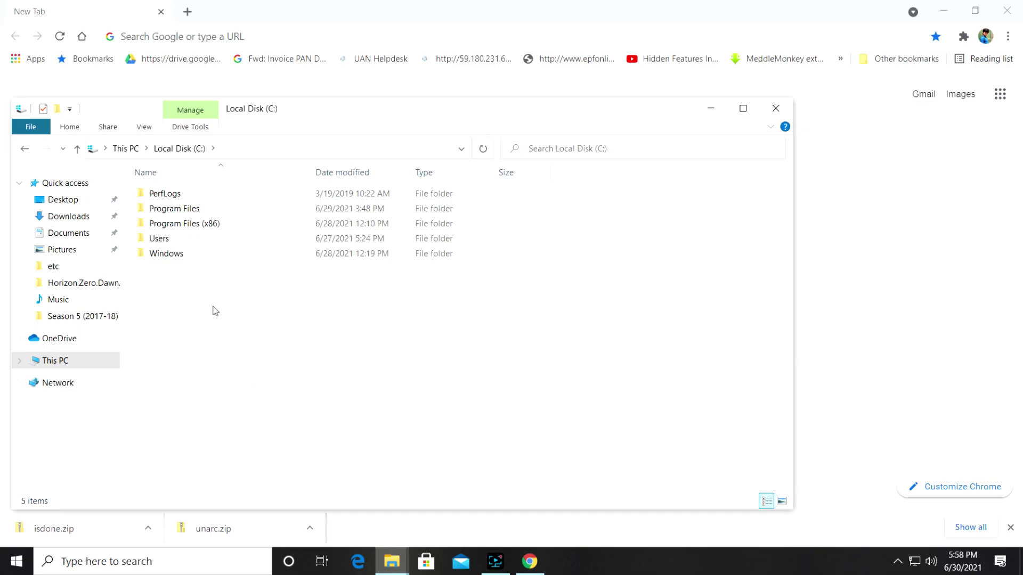
{"action": "double_click", "coordinate": [180, 259]}
{"action": "scroll", "coordinate": [207, 400], "scroll_direction": "down", "scroll_amount": 14}
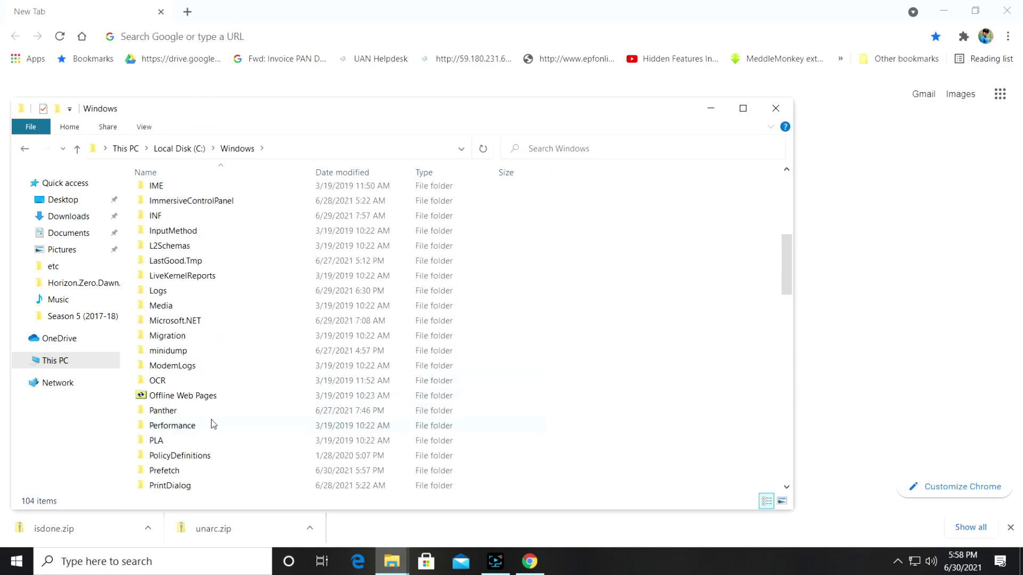
{"action": "scroll", "coordinate": [183, 362], "scroll_direction": "down", "scroll_amount": 7}
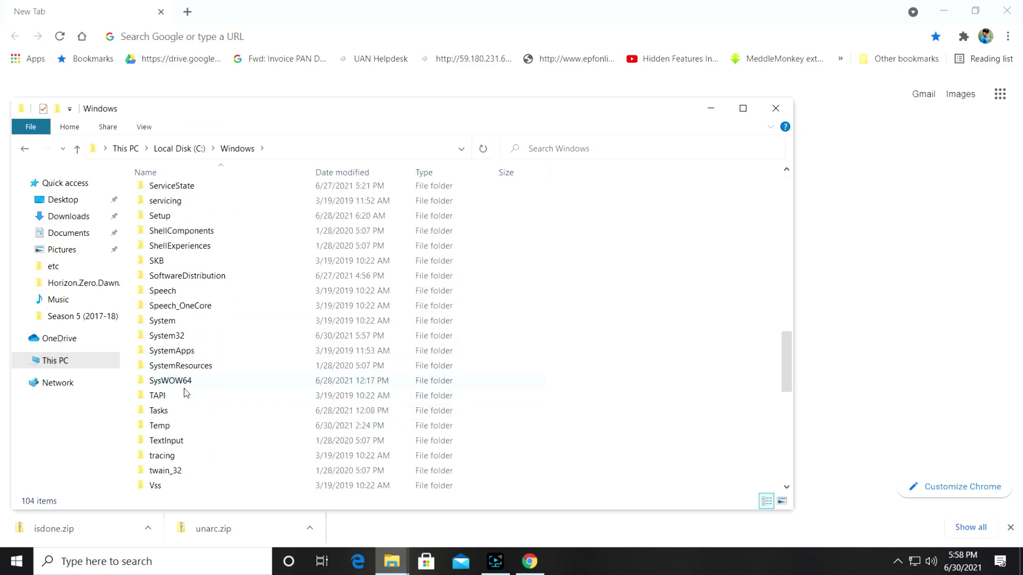
{"action": "right_click", "coordinate": [201, 249]}
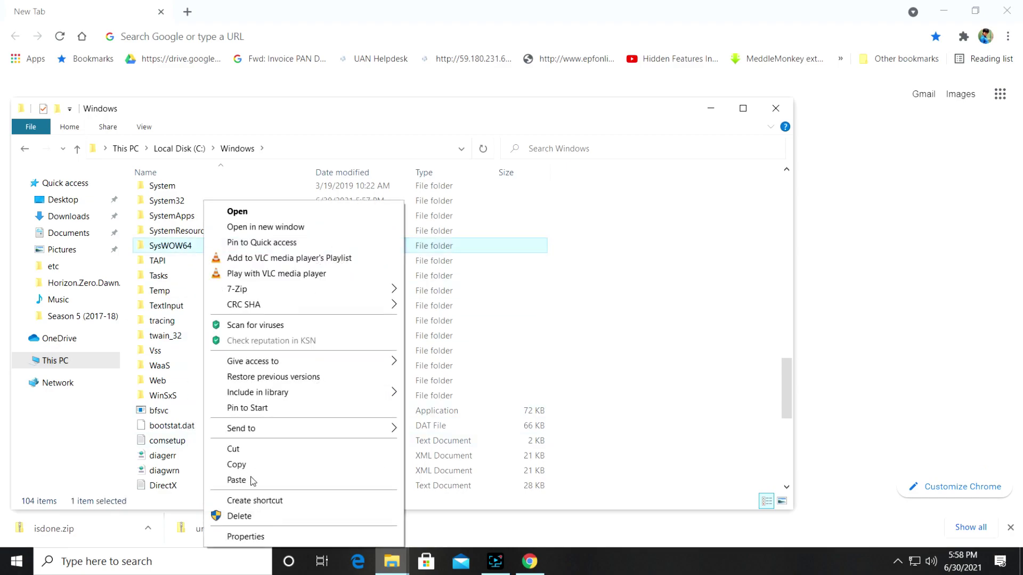
{"action": "left_click", "coordinate": [251, 482]}
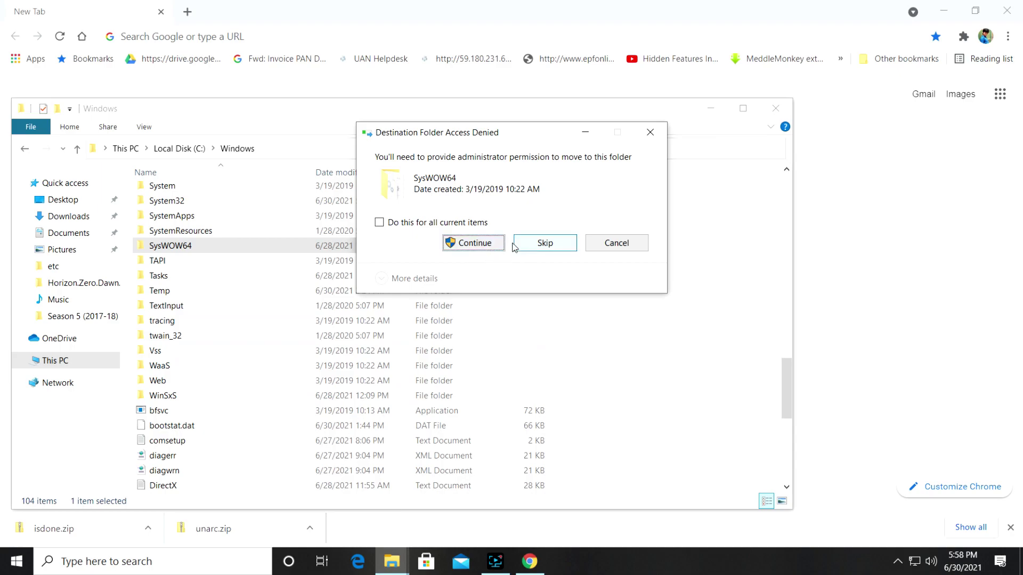
{"action": "left_click", "coordinate": [484, 245]}
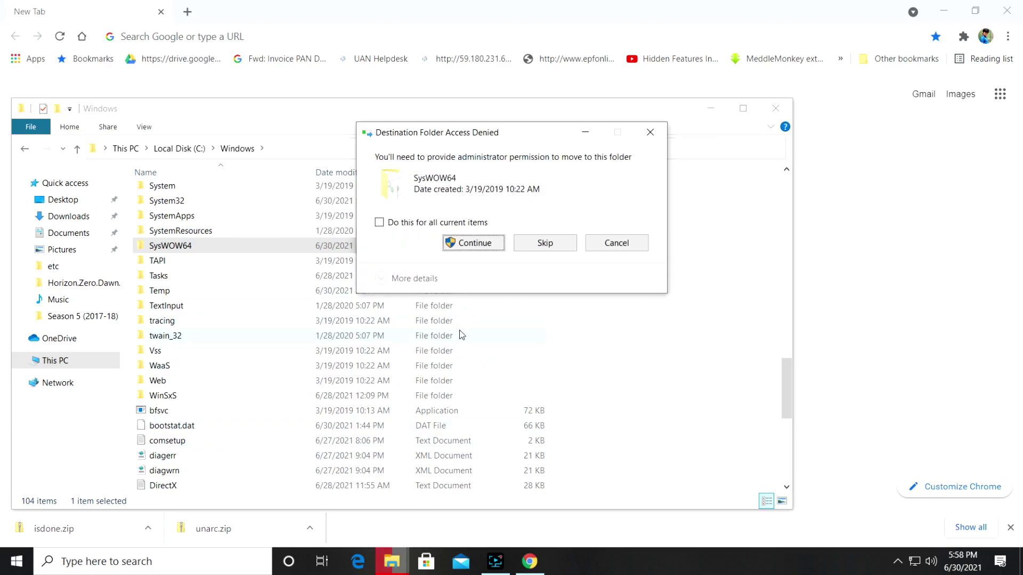
{"action": "left_click", "coordinate": [489, 243]}
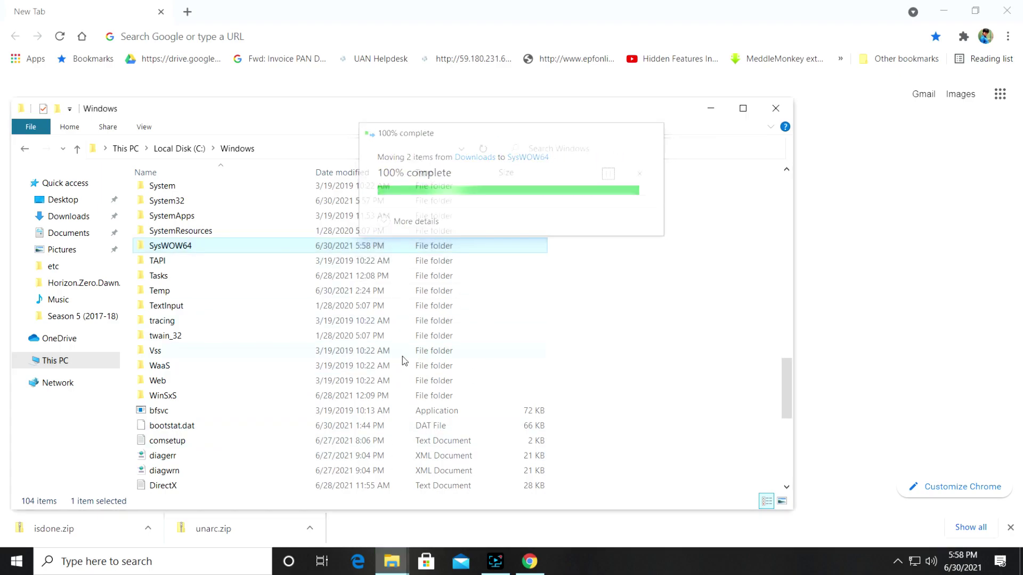
{"action": "left_click", "coordinate": [653, 334]}
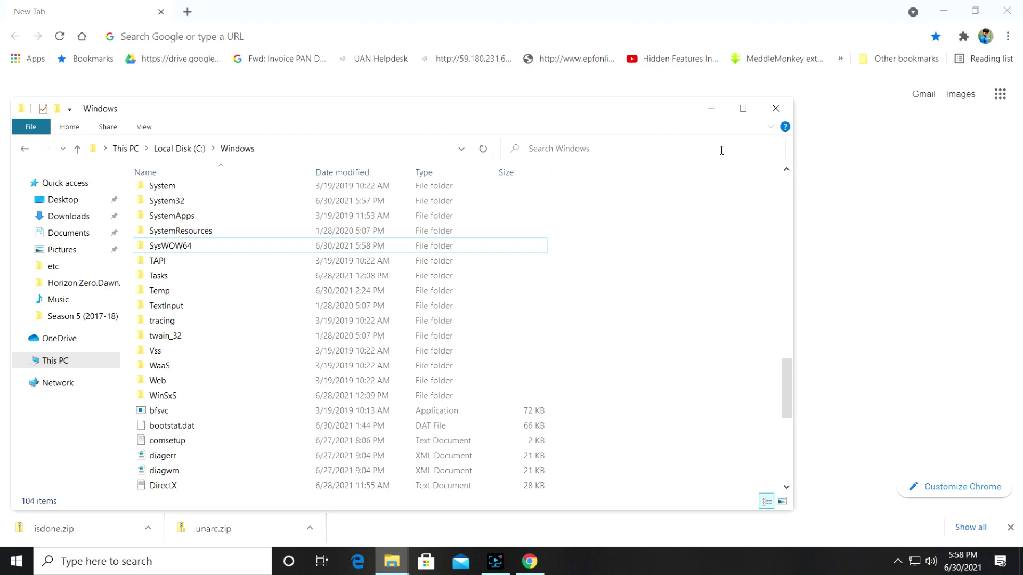
{"action": "left_click", "coordinate": [775, 109]}
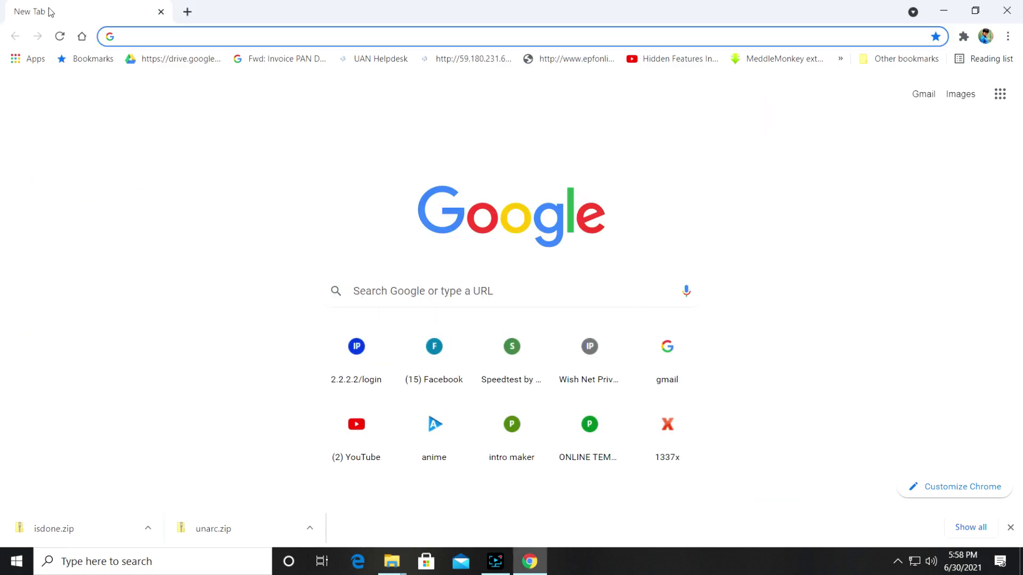
Search the web for "microsoft visual c++ all version download".
{"action": "left_click", "coordinate": [203, 35]}
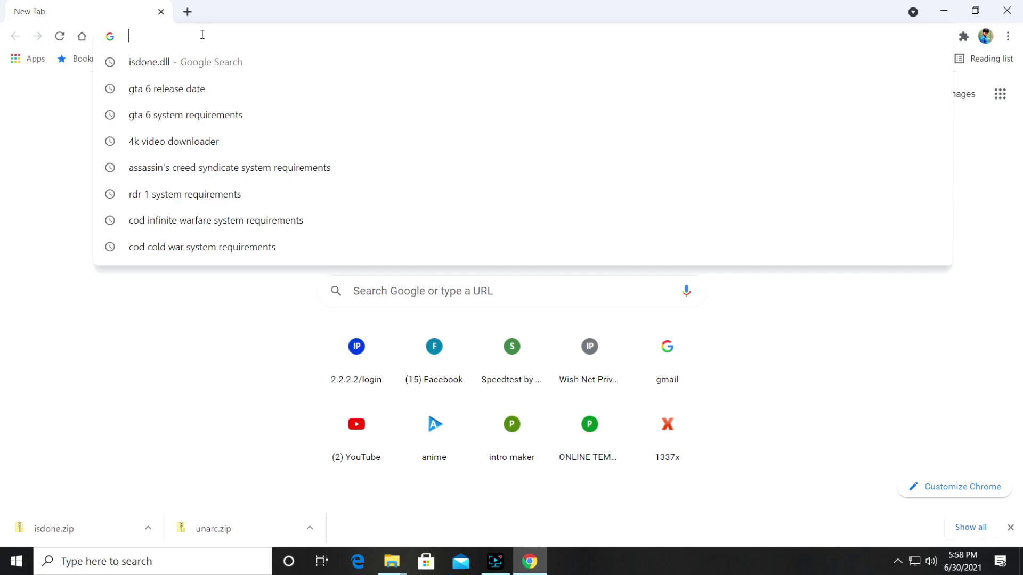
{"action": "type", "text": "m"}
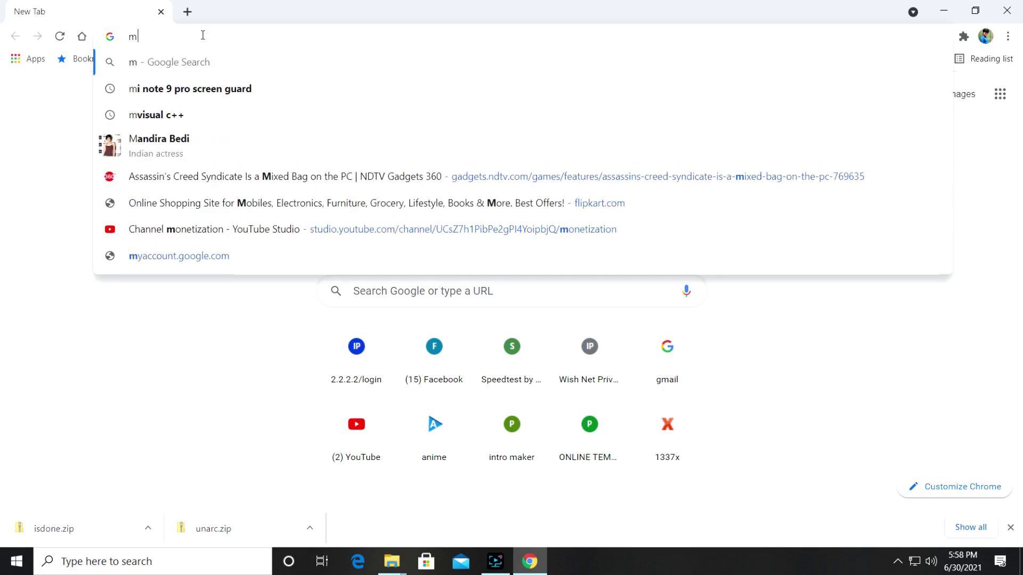
{"action": "type", "text": "icros"}
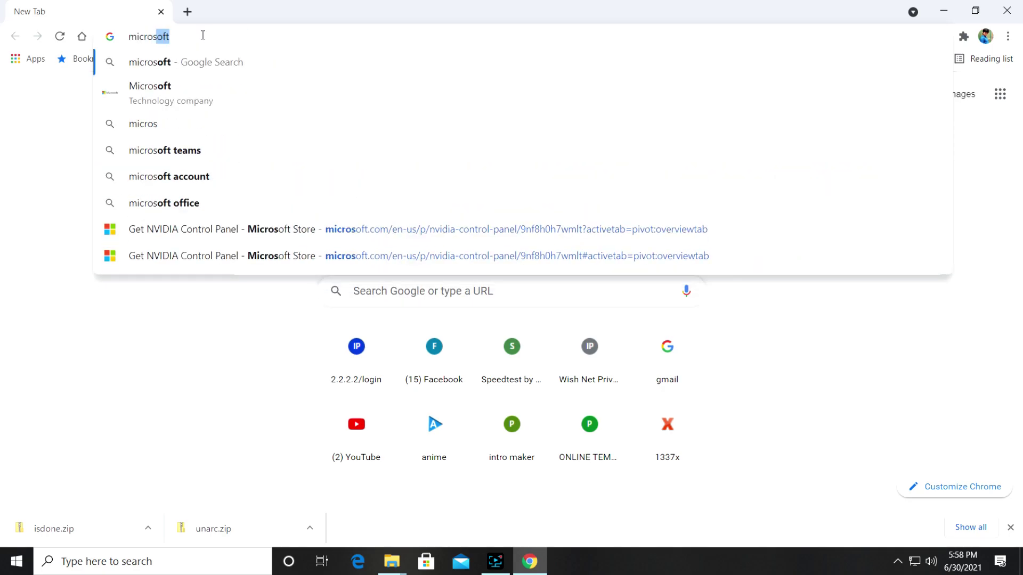
{"action": "type", "text": "oft "}
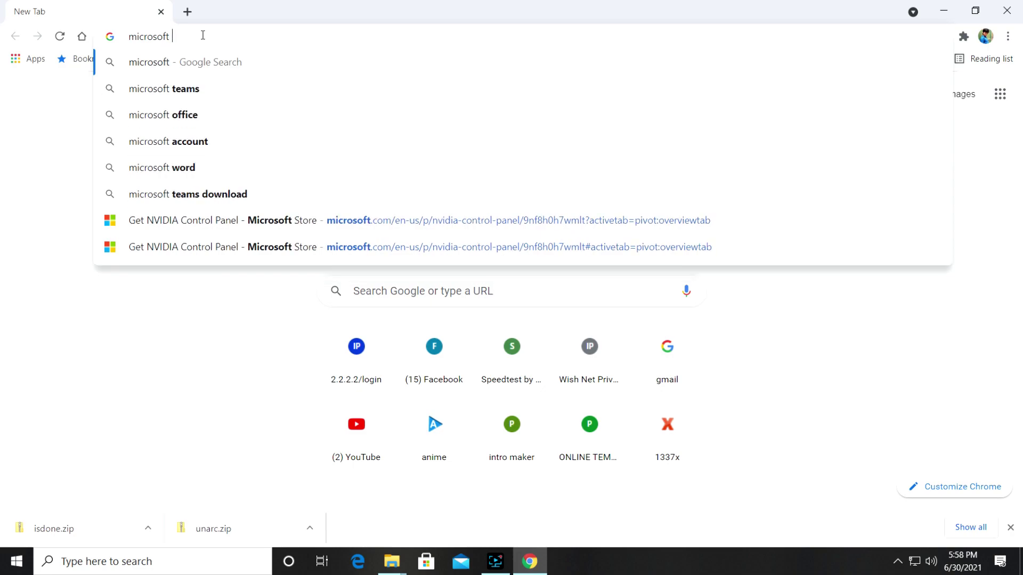
{"action": "type", "text": "visual"}
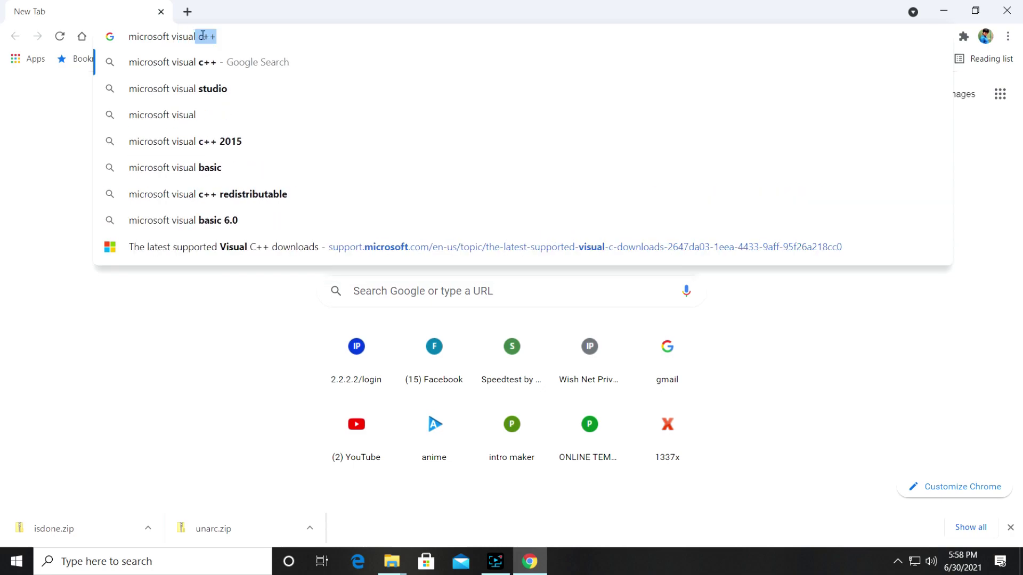
{"action": "key", "text": "Down"}
{"action": "key", "text": "Down"}
{"action": "key", "text": "Down"}
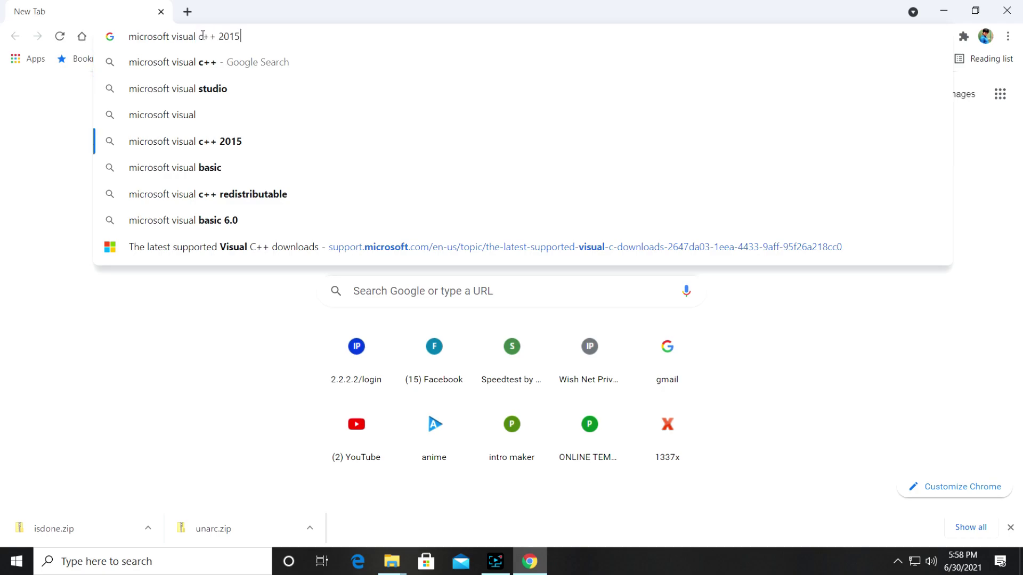
{"action": "key", "text": "BackSpace"}
{"action": "key", "text": "BackSpace"}
{"action": "key", "text": "BackSpace"}
{"action": "key", "text": "BackSpace"}
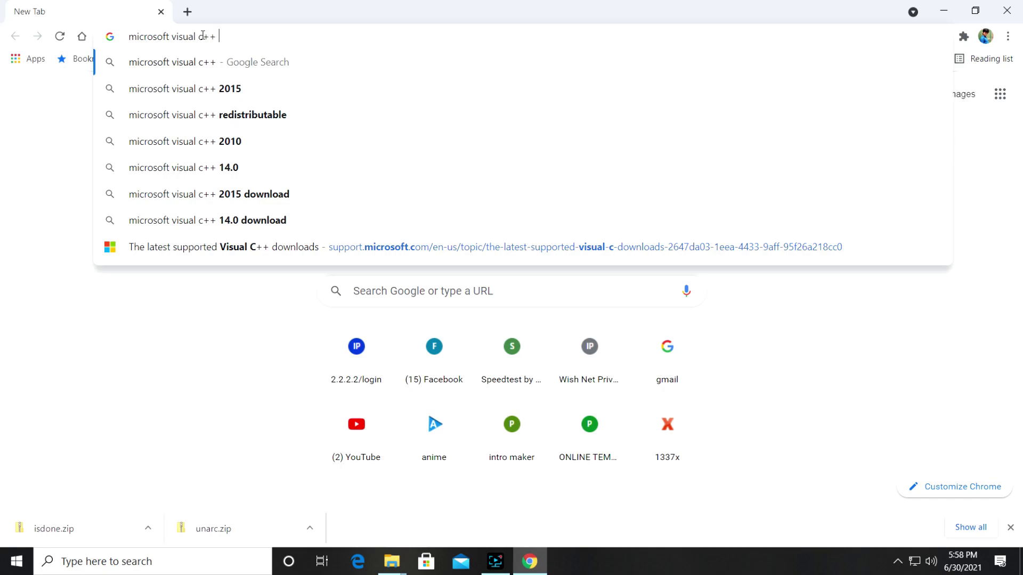
{"action": "type", "text": "a"}
{"action": "key", "text": "Down"}
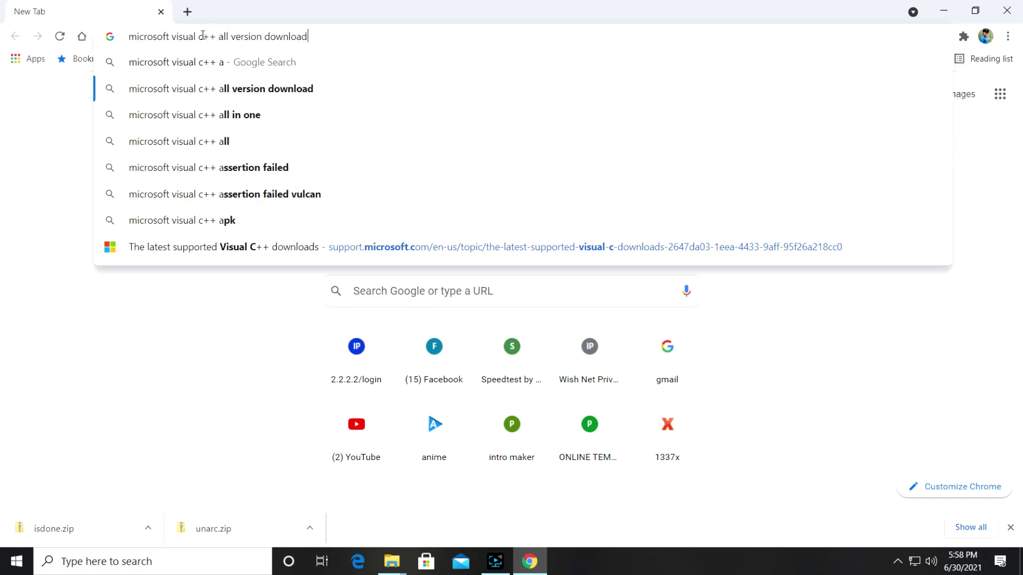
{"action": "key", "text": "Return"}
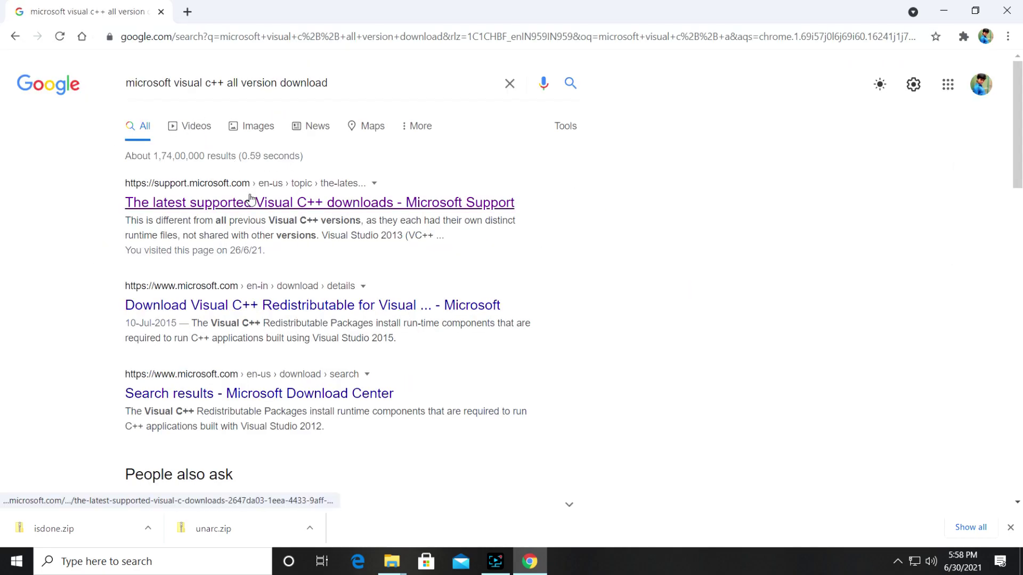
Open the Microsoft Support result on the latest supported Visual C++ downloads and look through its download sections.
{"action": "left_click", "coordinate": [288, 203]}
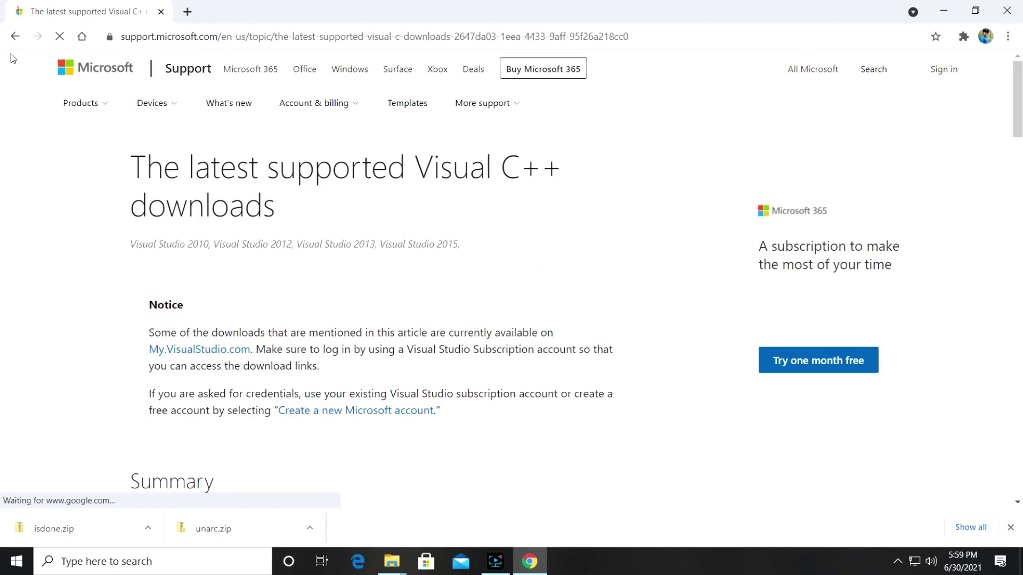
{"action": "scroll", "coordinate": [407, 293], "scroll_direction": "down", "scroll_amount": 3}
{"action": "scroll", "coordinate": [408, 293], "scroll_direction": "down", "scroll_amount": 6}
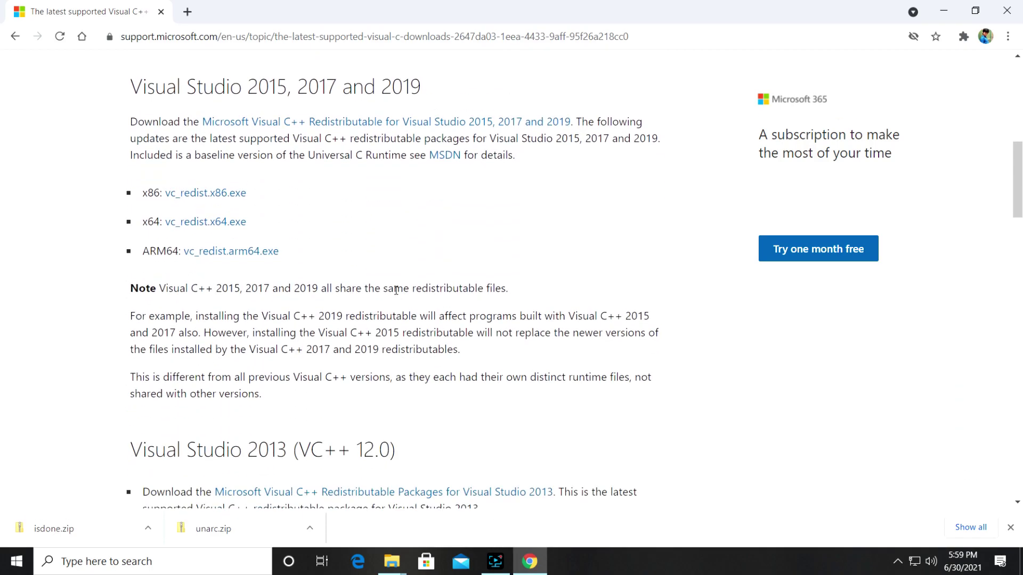
{"action": "scroll", "coordinate": [375, 281], "scroll_direction": "down", "scroll_amount": 10}
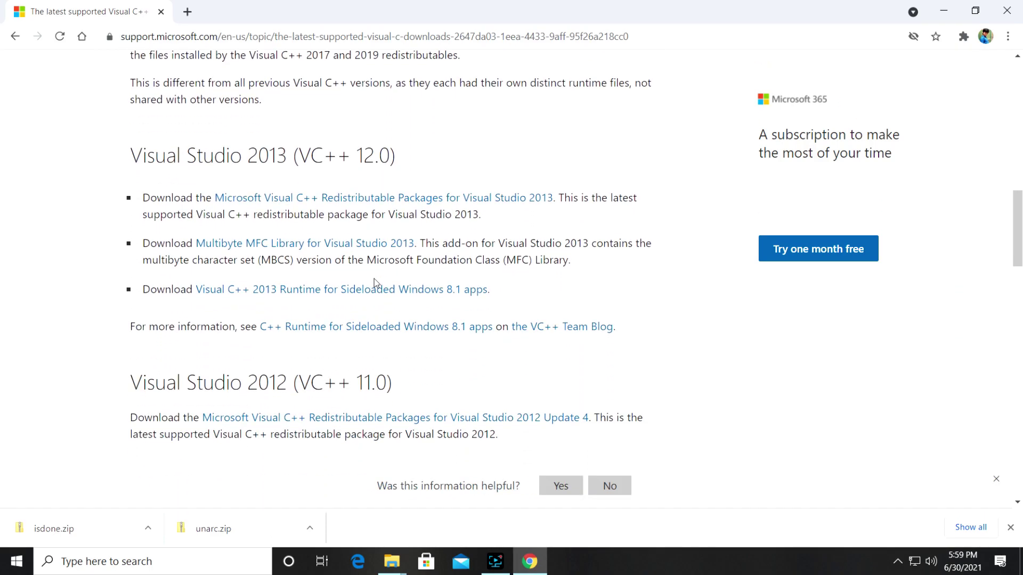
{"action": "scroll", "coordinate": [375, 283], "scroll_direction": "down", "scroll_amount": 12}
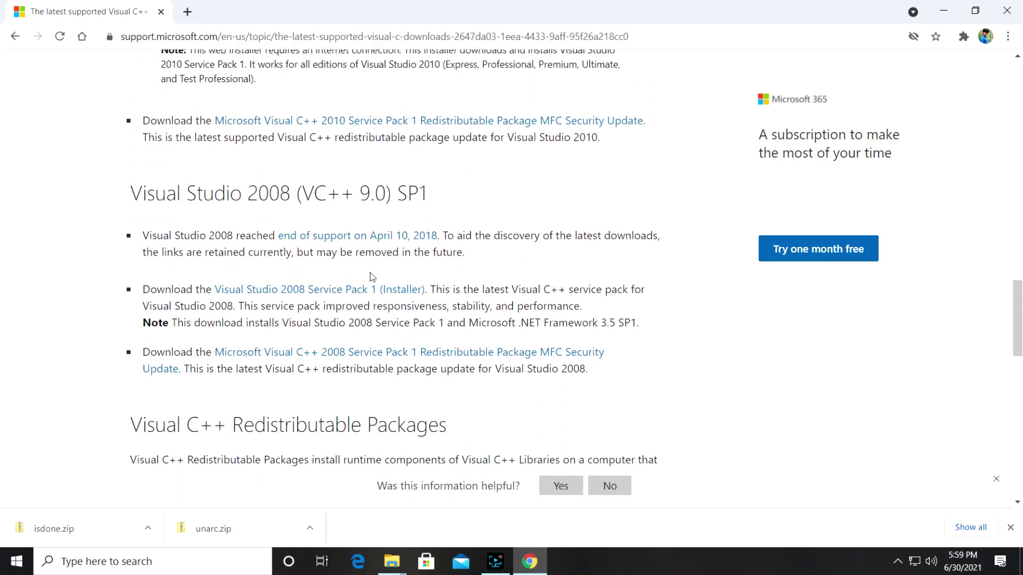
{"action": "scroll", "coordinate": [371, 272], "scroll_direction": "down", "scroll_amount": 4}
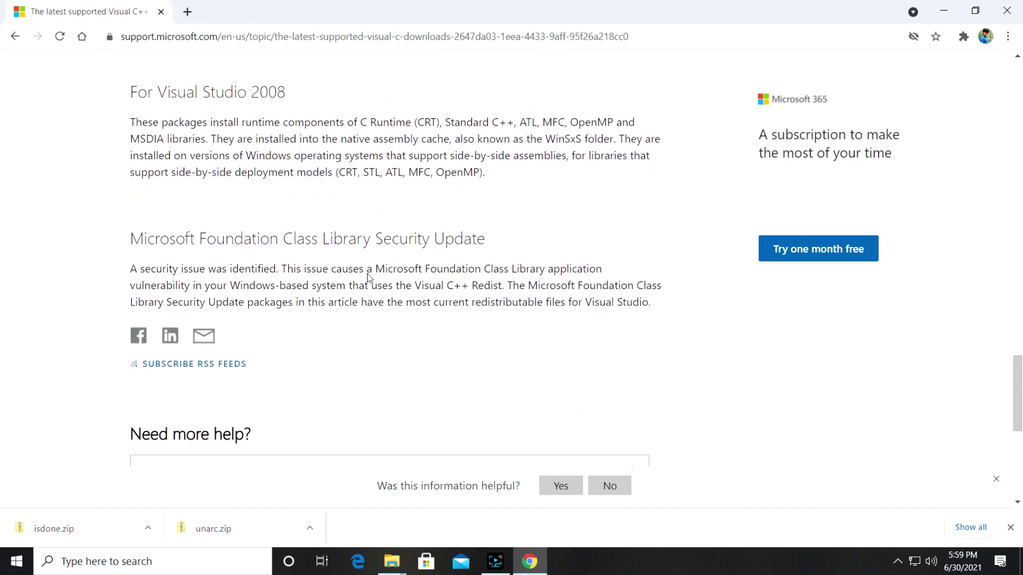
{"action": "scroll", "coordinate": [316, 280], "scroll_direction": "up", "scroll_amount": 10}
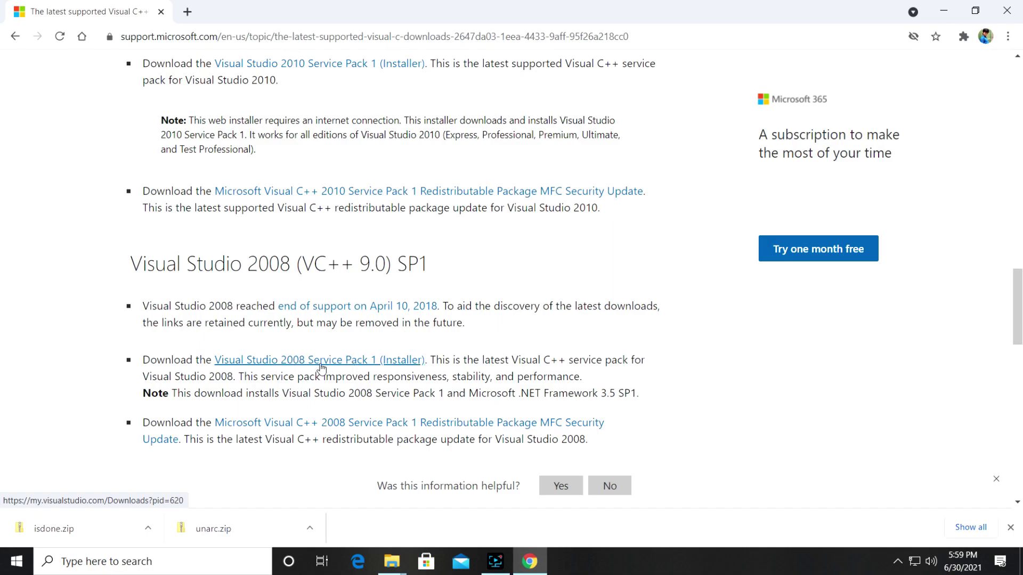
Check the Visual Studio 2008 Service Pack 1 installer and 2008 MFC Security Update links, closing each page that opens.
{"action": "scroll", "coordinate": [326, 368], "scroll_direction": "down", "scroll_amount": 1}
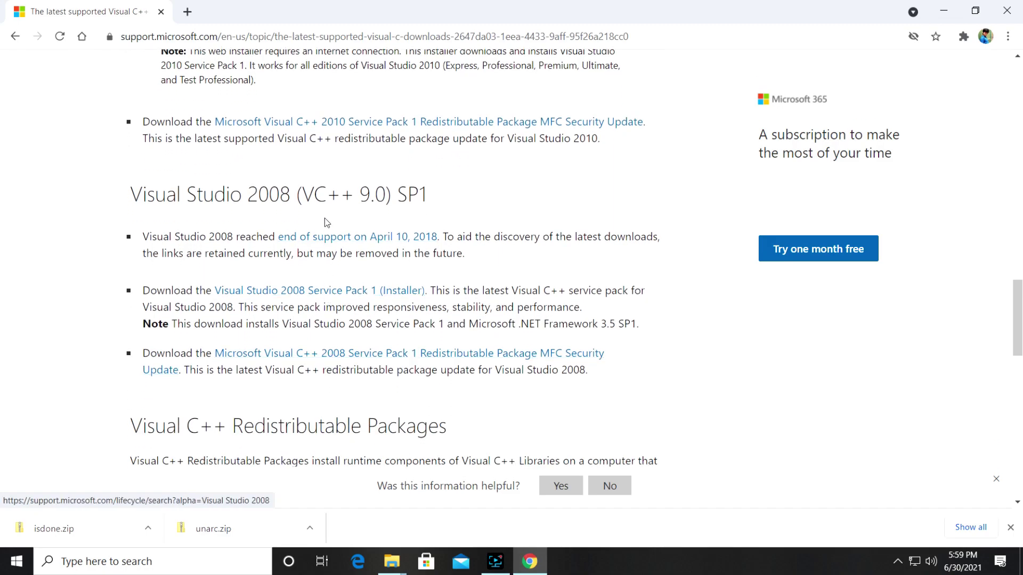
{"action": "left_click", "coordinate": [331, 292]}
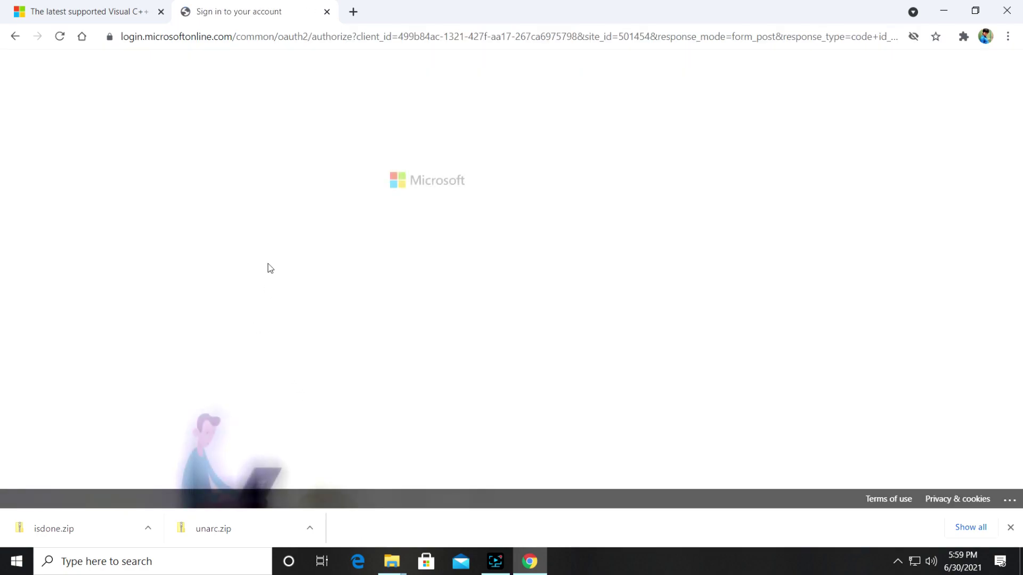
{"action": "left_click", "coordinate": [326, 11]}
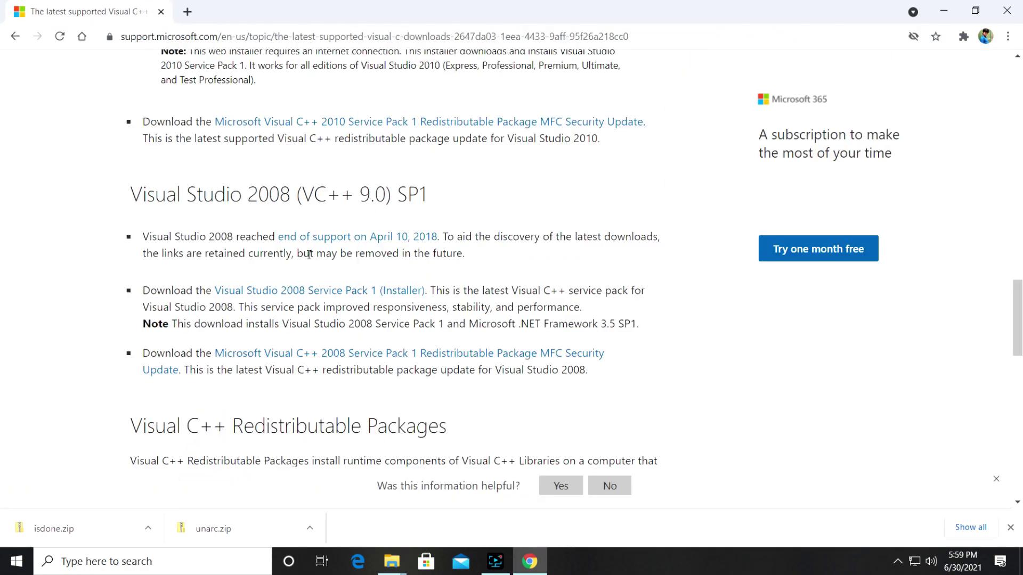
{"action": "left_click", "coordinate": [464, 353]}
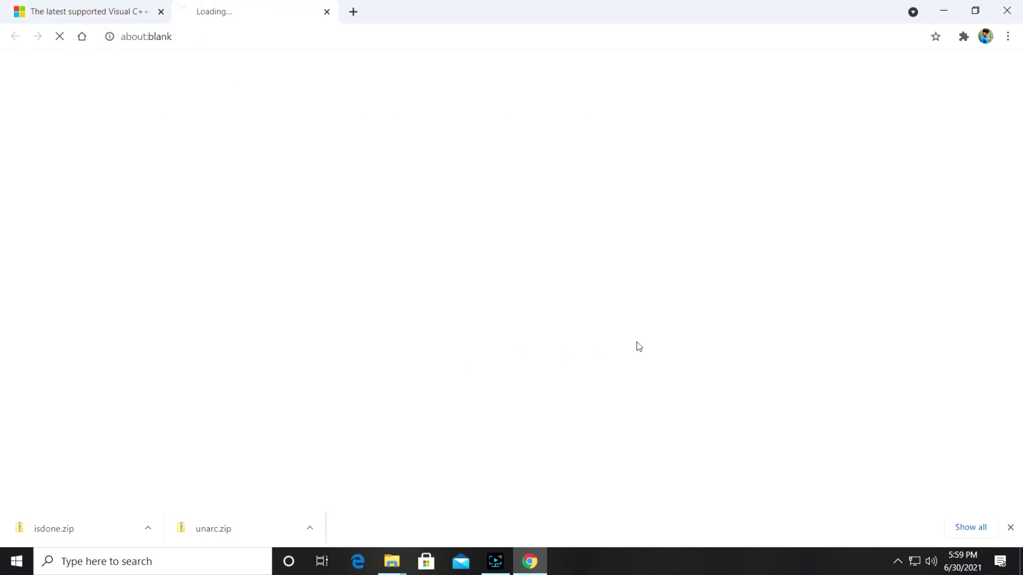
{"action": "left_click", "coordinate": [327, 11]}
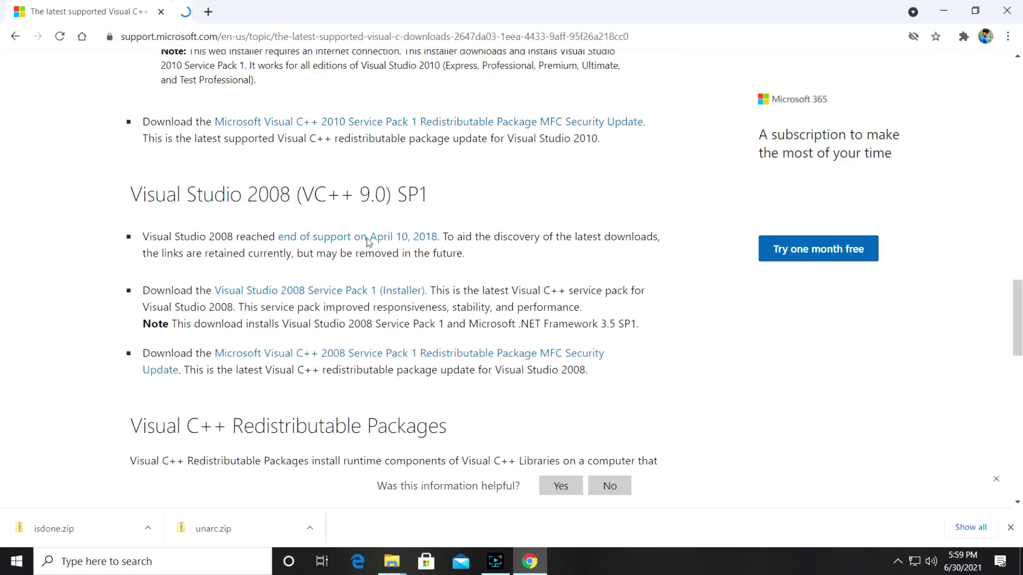
Review the Visual C++ download links for each version, from Visual Studio 2015, 2017 and 2019 down to 2008.
{"action": "scroll", "coordinate": [371, 273], "scroll_direction": "up", "scroll_amount": 3}
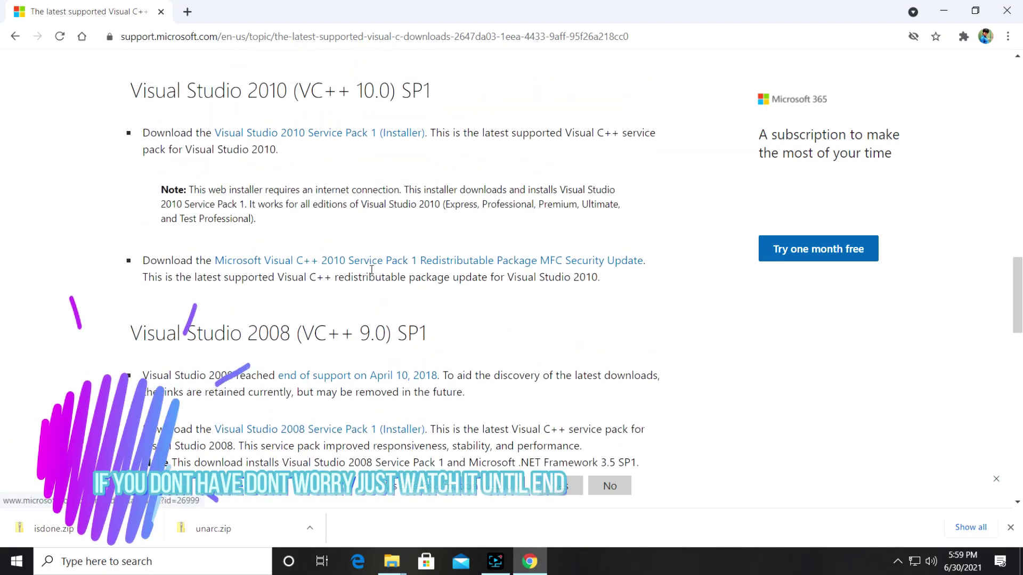
{"action": "scroll", "coordinate": [372, 273], "scroll_direction": "up", "scroll_amount": 5}
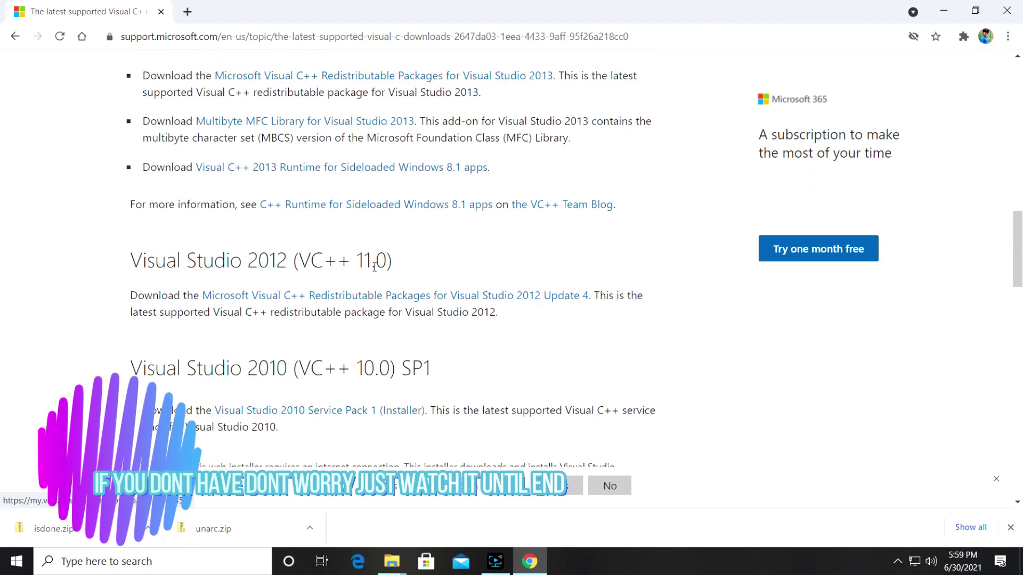
{"action": "scroll", "coordinate": [373, 272], "scroll_direction": "up", "scroll_amount": 11}
{"action": "scroll", "coordinate": [372, 272], "scroll_direction": "down", "scroll_amount": 1}
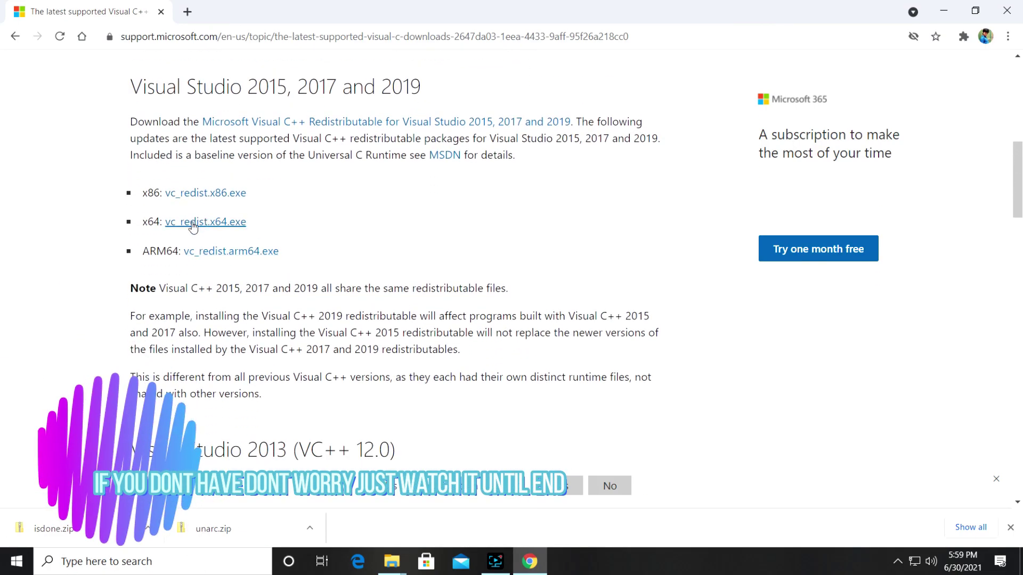
{"action": "scroll", "coordinate": [299, 297], "scroll_direction": "down", "scroll_amount": 5}
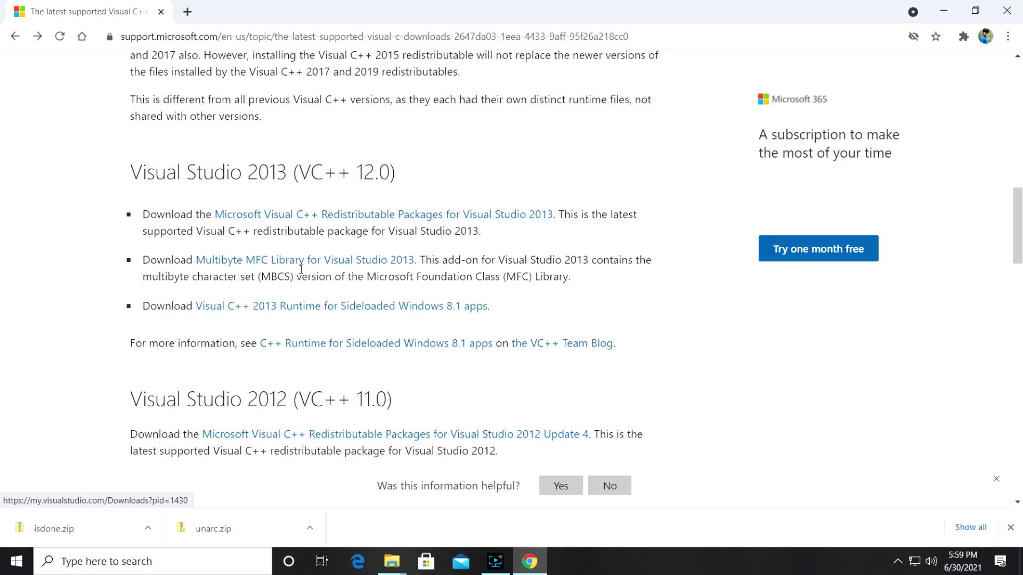
{"action": "scroll", "coordinate": [407, 360], "scroll_direction": "down", "scroll_amount": 4}
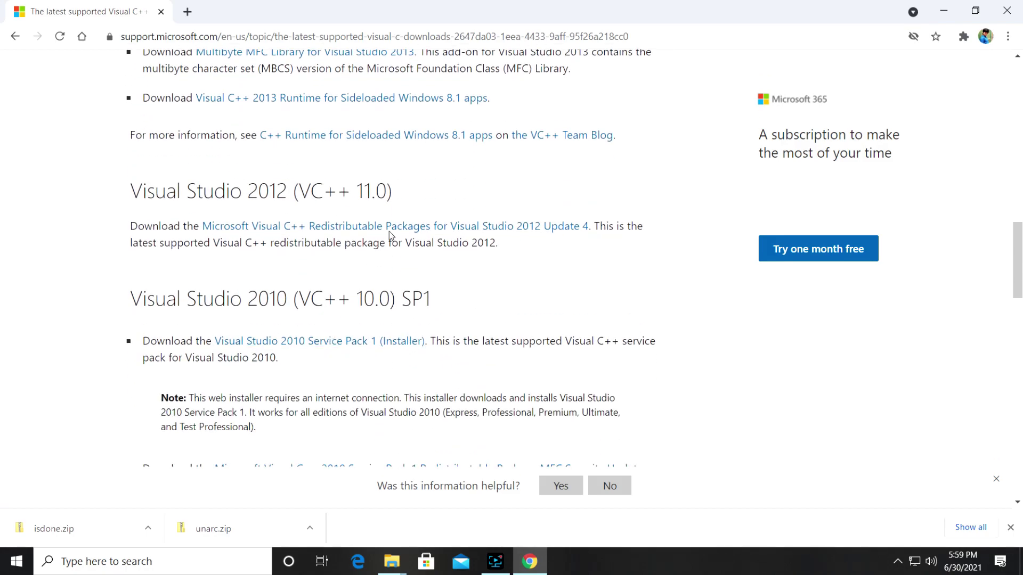
{"action": "scroll", "coordinate": [403, 224], "scroll_direction": "down", "scroll_amount": 4}
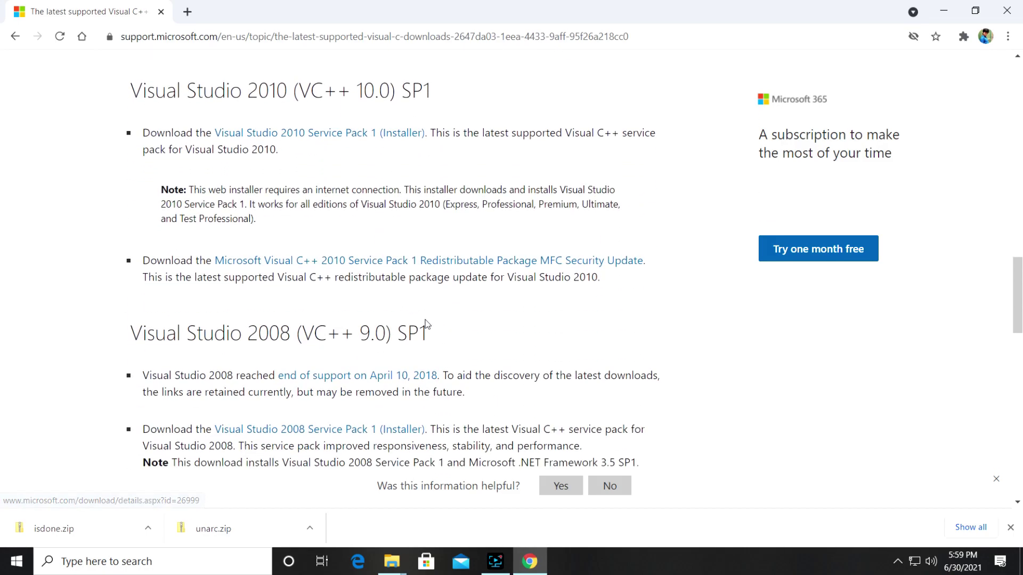
{"action": "scroll", "coordinate": [441, 321], "scroll_direction": "down", "scroll_amount": 5}
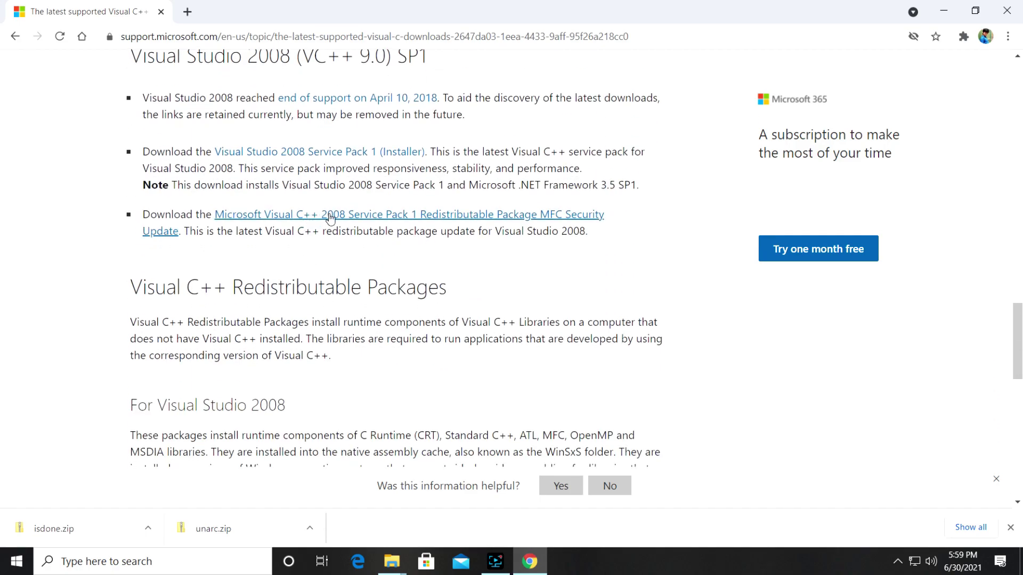
{"action": "scroll", "coordinate": [354, 362], "scroll_direction": "down", "scroll_amount": 5}
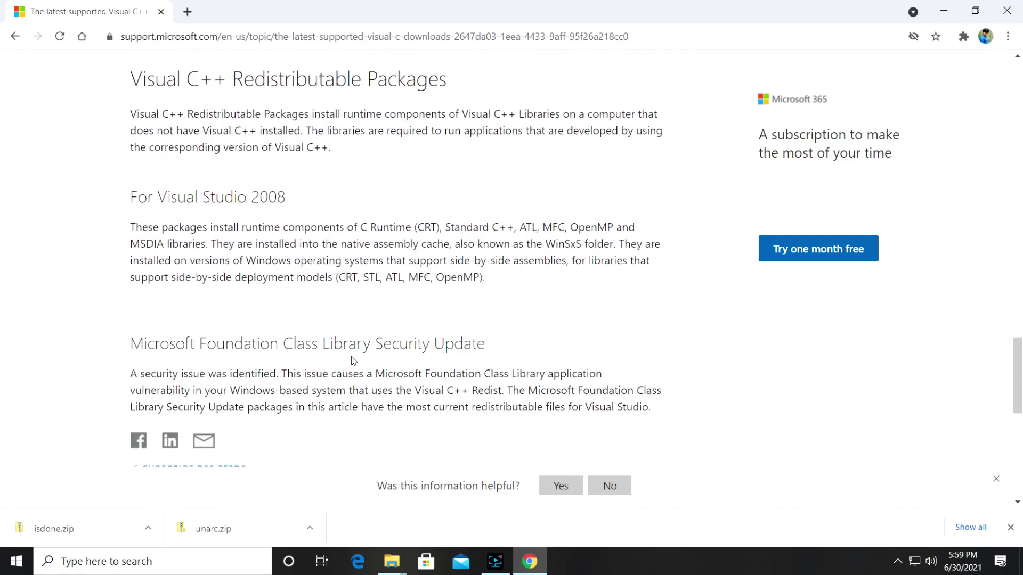
{"action": "scroll", "coordinate": [327, 342], "scroll_direction": "down", "scroll_amount": 6}
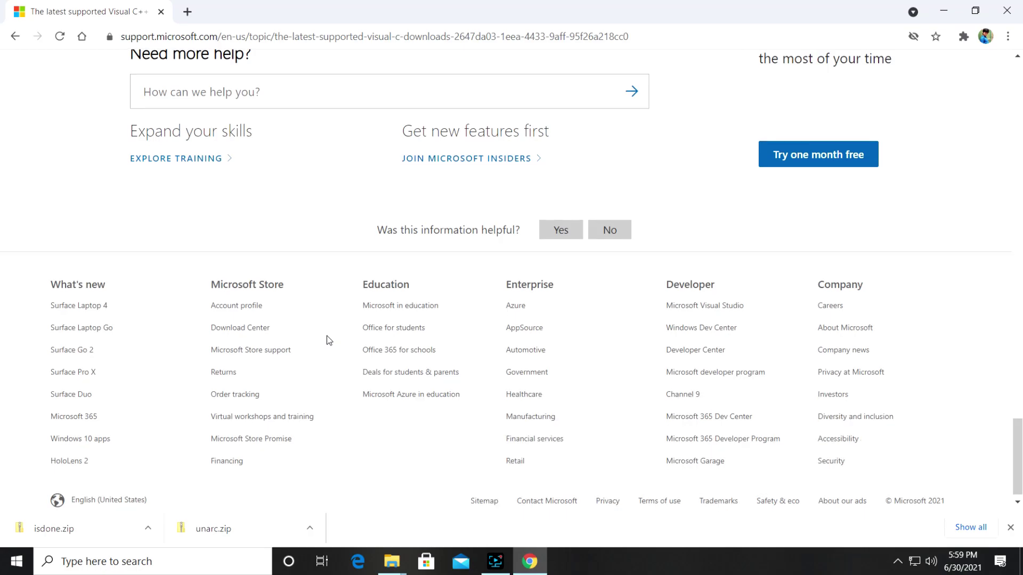
{"action": "scroll", "coordinate": [571, 289], "scroll_direction": "up", "scroll_amount": 1}
{"action": "scroll", "coordinate": [571, 288], "scroll_direction": "up", "scroll_amount": 10}
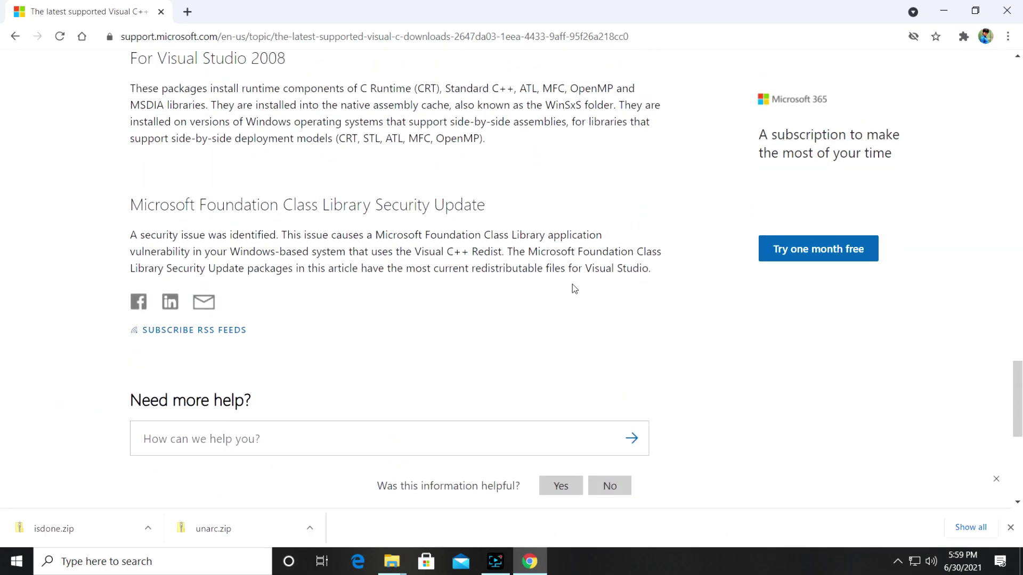
{"action": "scroll", "coordinate": [572, 284], "scroll_direction": "up", "scroll_amount": 5}
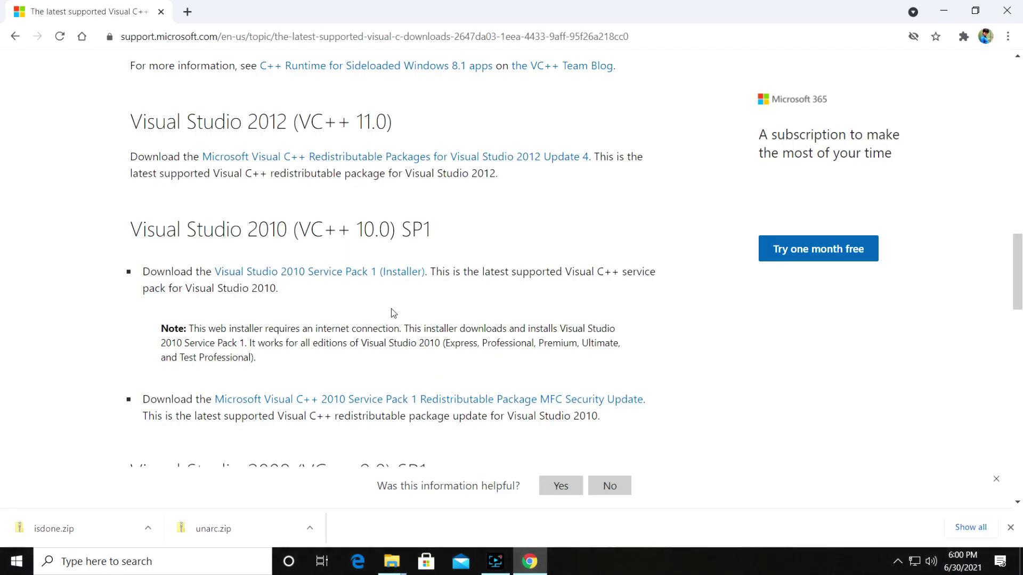
Check the Visual Studio 2010 Service Pack 1 installer link, submit its sign-in form empty, and return to the downloads article's opening sections.
{"action": "left_click", "coordinate": [391, 270]}
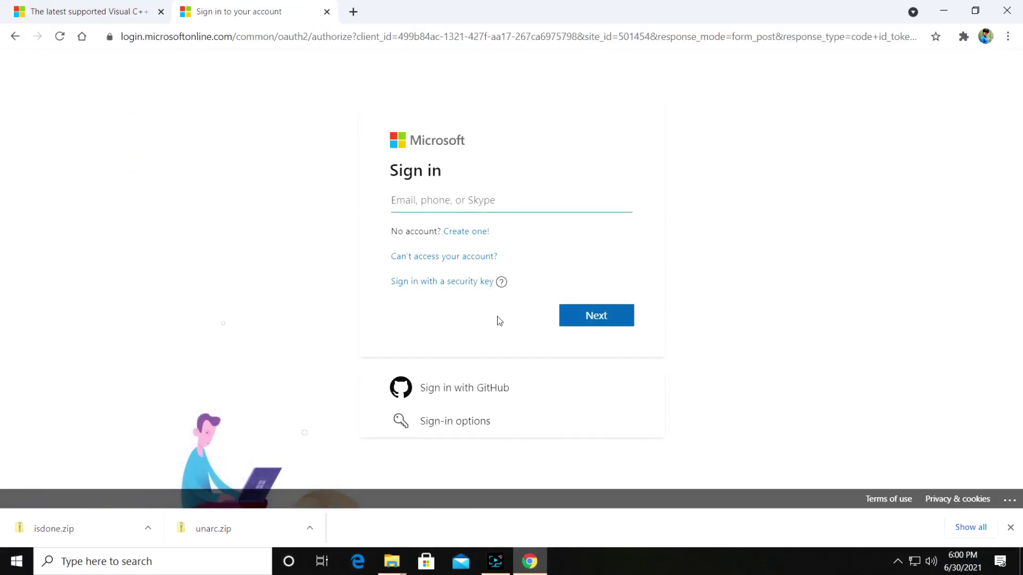
{"action": "left_click", "coordinate": [613, 315]}
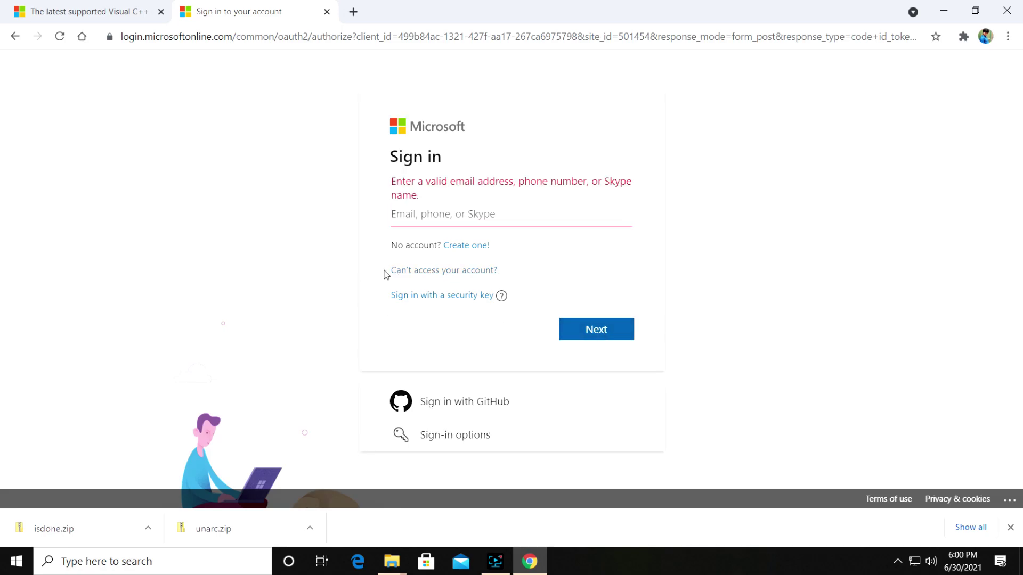
{"action": "left_click", "coordinate": [327, 12]}
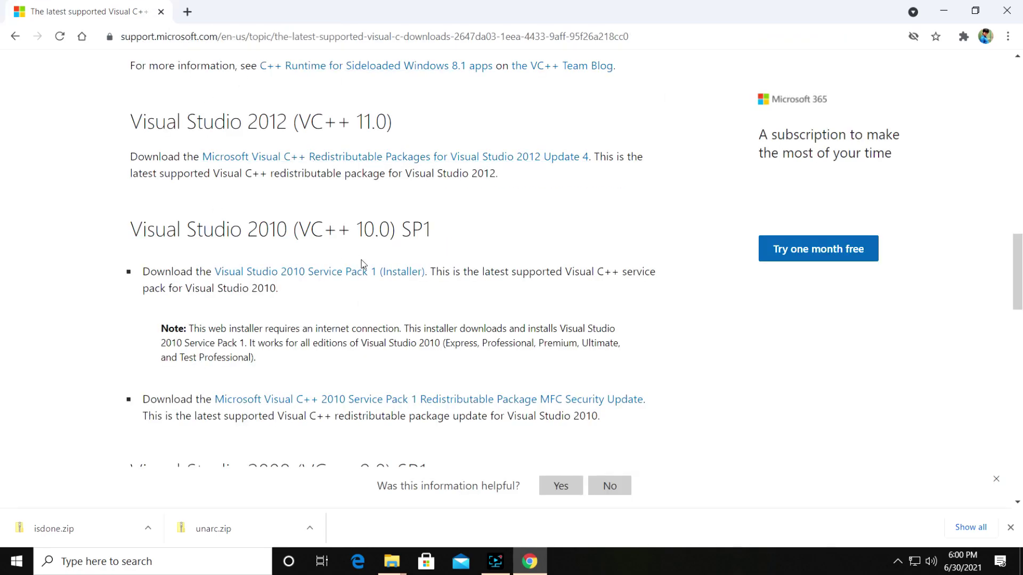
{"action": "scroll", "coordinate": [220, 293], "scroll_direction": "up", "scroll_amount": 1}
{"action": "scroll", "coordinate": [220, 292], "scroll_direction": "up", "scroll_amount": 12}
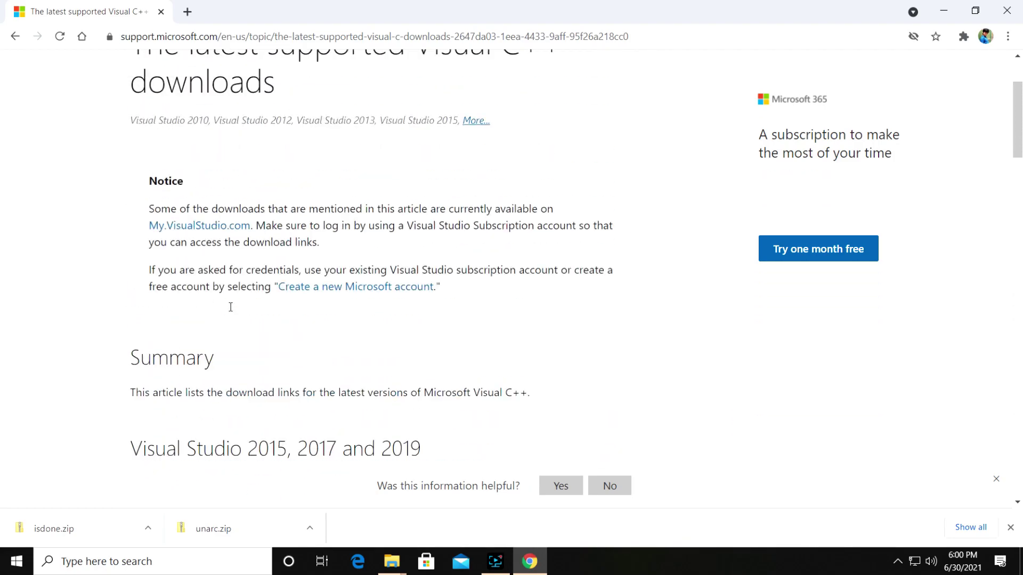
Review the redistributable links for Visual Studio 2015, 2017 and 2019 and the start of the Visual Studio 2013 section.
{"action": "scroll", "coordinate": [293, 350], "scroll_direction": "down", "scroll_amount": 9}
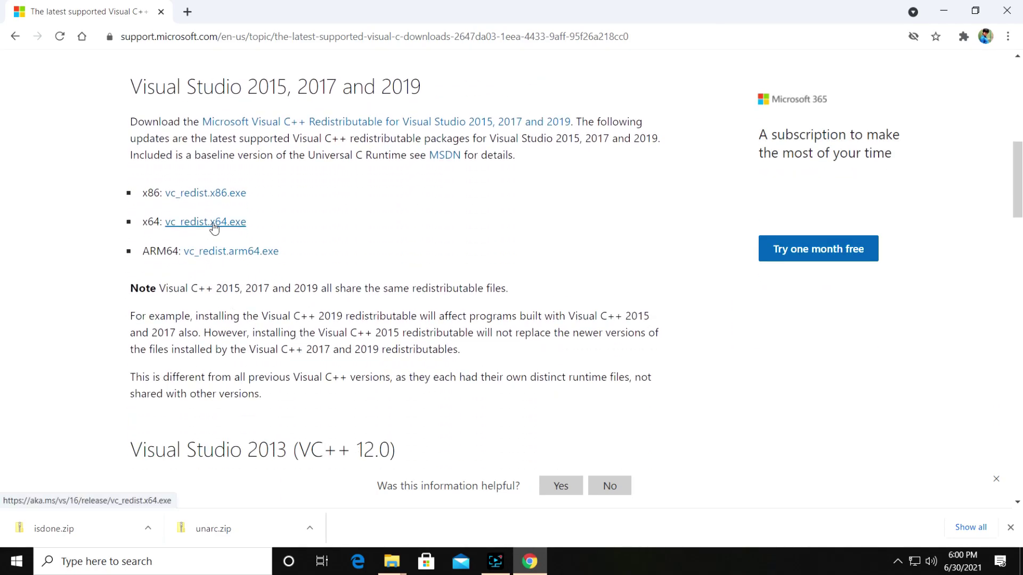
{"action": "scroll", "coordinate": [214, 228], "scroll_direction": "down", "scroll_amount": 3}
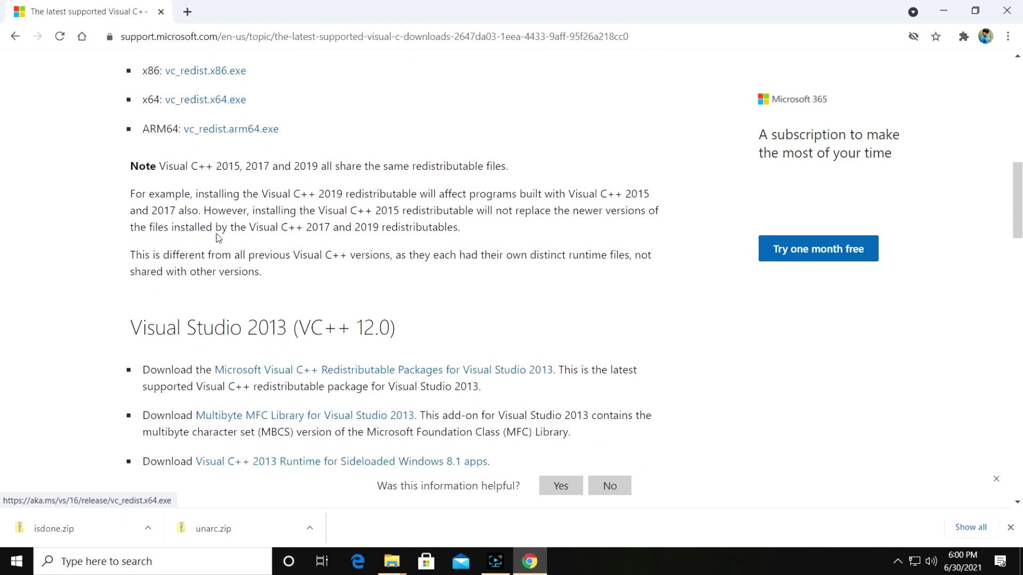
{"action": "scroll", "coordinate": [8, 63], "scroll_direction": "up", "scroll_amount": 1}
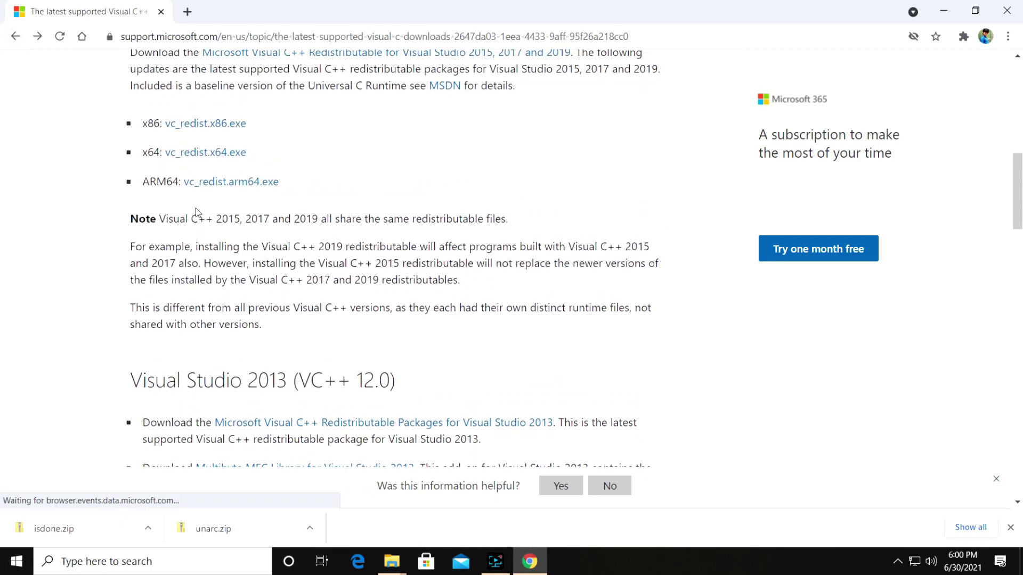
Return to the search results, open the iTechtics article on all Visual C++ Redistributable versions, and follow its latest download links shortcut.
{"action": "left_click", "coordinate": [15, 37]}
{"action": "scroll", "coordinate": [301, 318], "scroll_direction": "down", "scroll_amount": 8}
{"action": "left_click", "coordinate": [327, 265]}
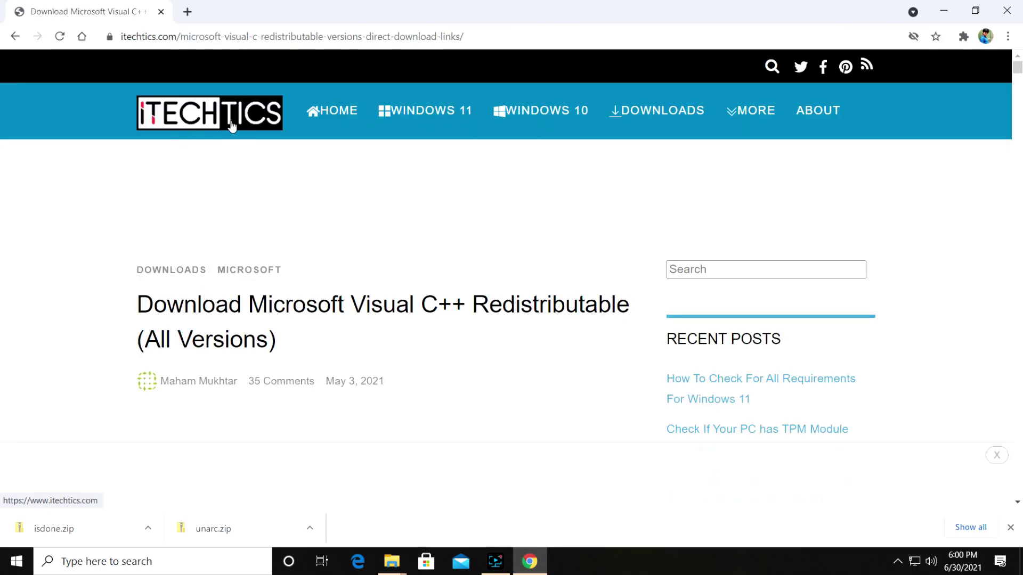
{"action": "scroll", "coordinate": [352, 325], "scroll_direction": "down", "scroll_amount": 8}
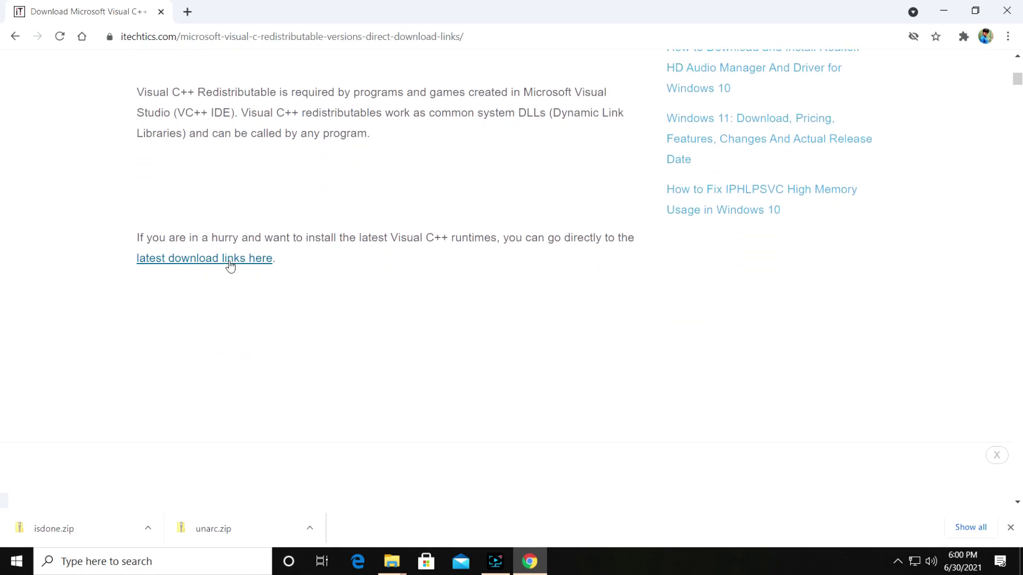
{"action": "left_click", "coordinate": [230, 259]}
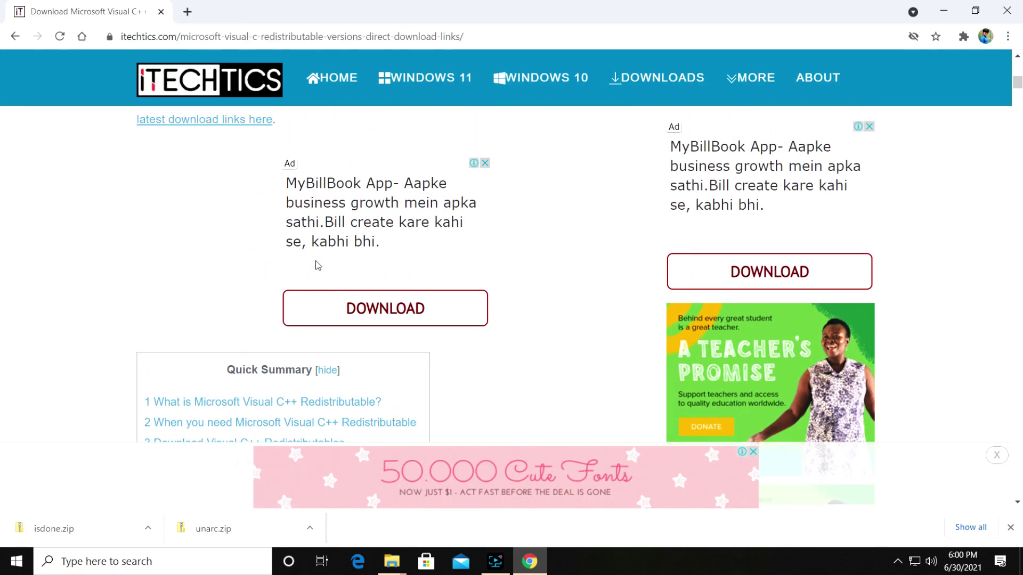
Use the article's Quick Summary to reach its last download sections and open the Visual C++ Redistributable Runtimes All-in-One download page.
{"action": "scroll", "coordinate": [330, 269], "scroll_direction": "down", "scroll_amount": 10}
{"action": "scroll", "coordinate": [329, 273], "scroll_direction": "up", "scroll_amount": 3}
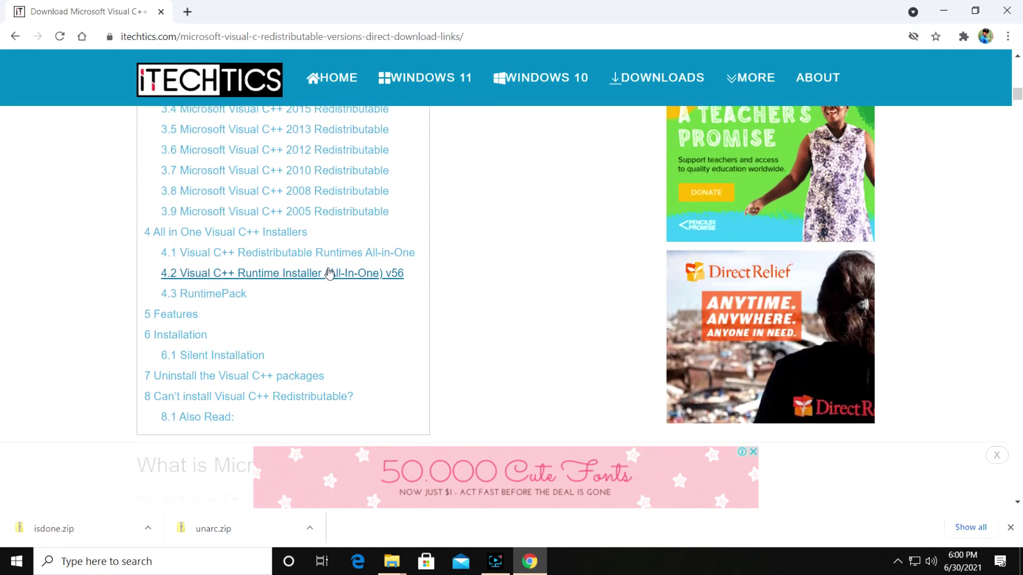
{"action": "scroll", "coordinate": [315, 282], "scroll_direction": "up", "scroll_amount": 1}
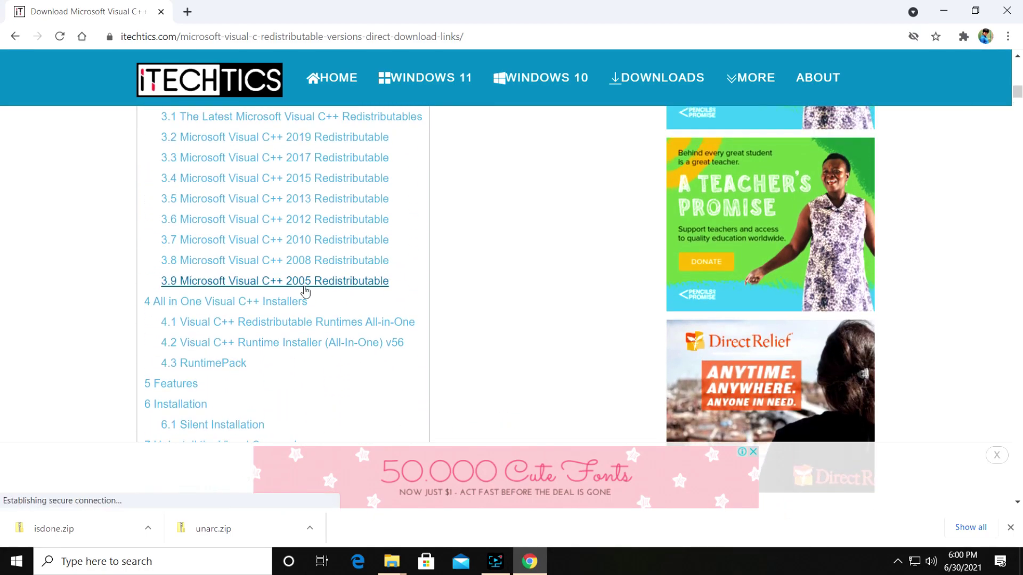
{"action": "left_click", "coordinate": [308, 292]}
{"action": "scroll", "coordinate": [319, 296], "scroll_direction": "down", "scroll_amount": 2}
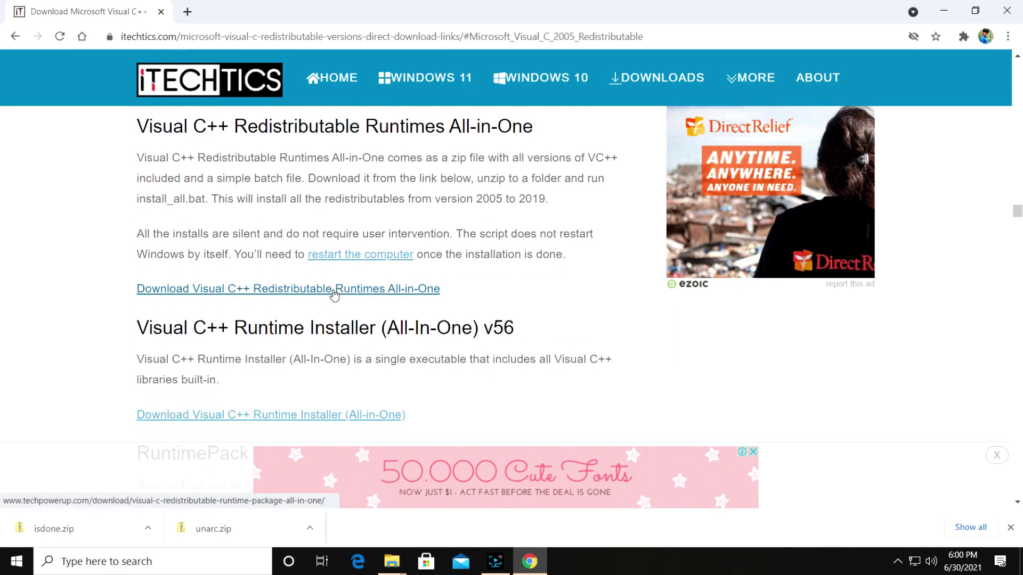
{"action": "left_click", "coordinate": [336, 290]}
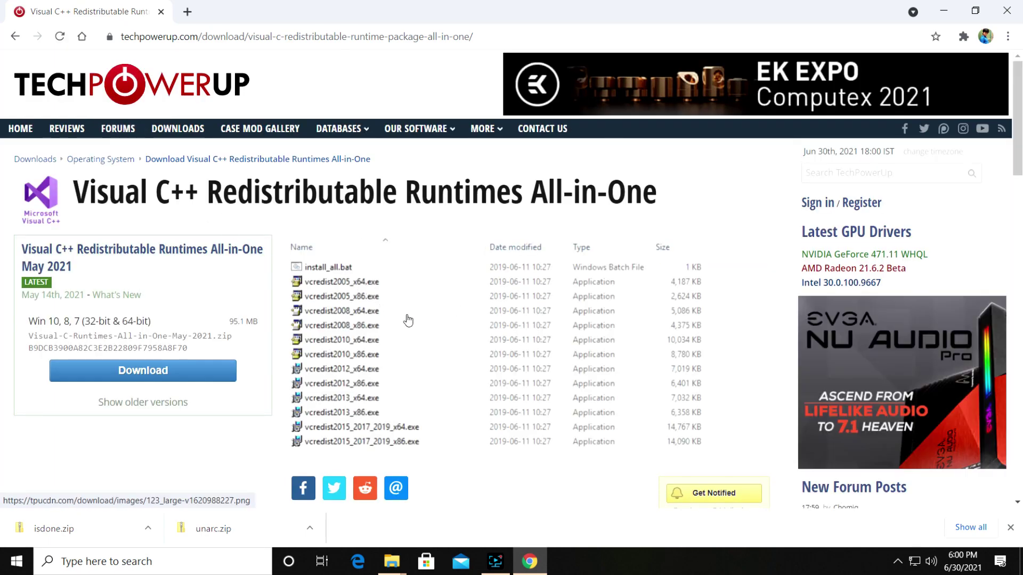
Review the All-in-One package's description and download the May 2021 release from the TechPowerUp US-4 server.
{"action": "scroll", "coordinate": [479, 283], "scroll_direction": "down", "scroll_amount": 1}
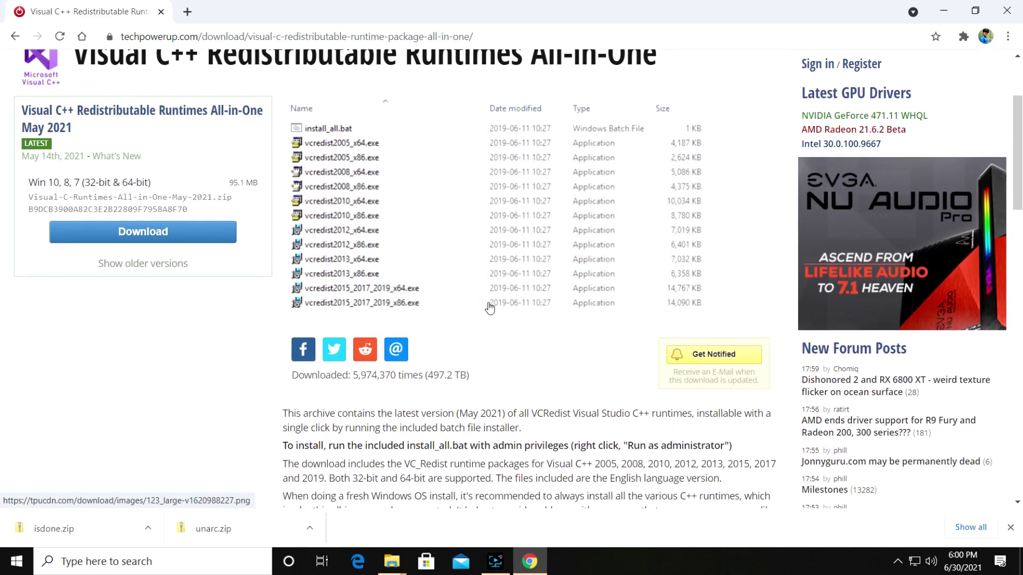
{"action": "scroll", "coordinate": [546, 321], "scroll_direction": "down", "scroll_amount": 5}
{"action": "scroll", "coordinate": [468, 313], "scroll_direction": "up", "scroll_amount": 4}
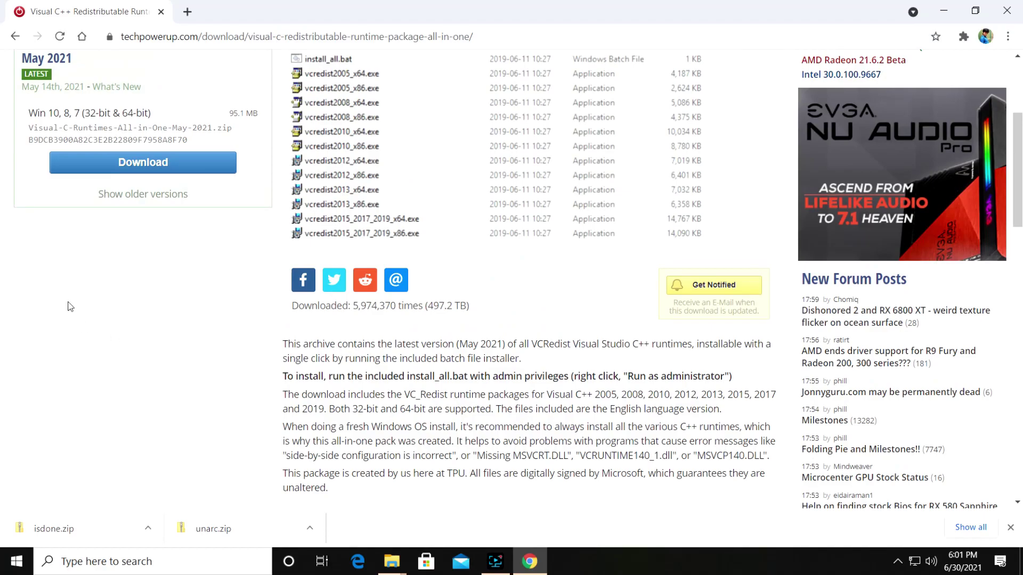
{"action": "scroll", "coordinate": [166, 370], "scroll_direction": "up", "scroll_amount": 3}
{"action": "left_click", "coordinate": [165, 370]}
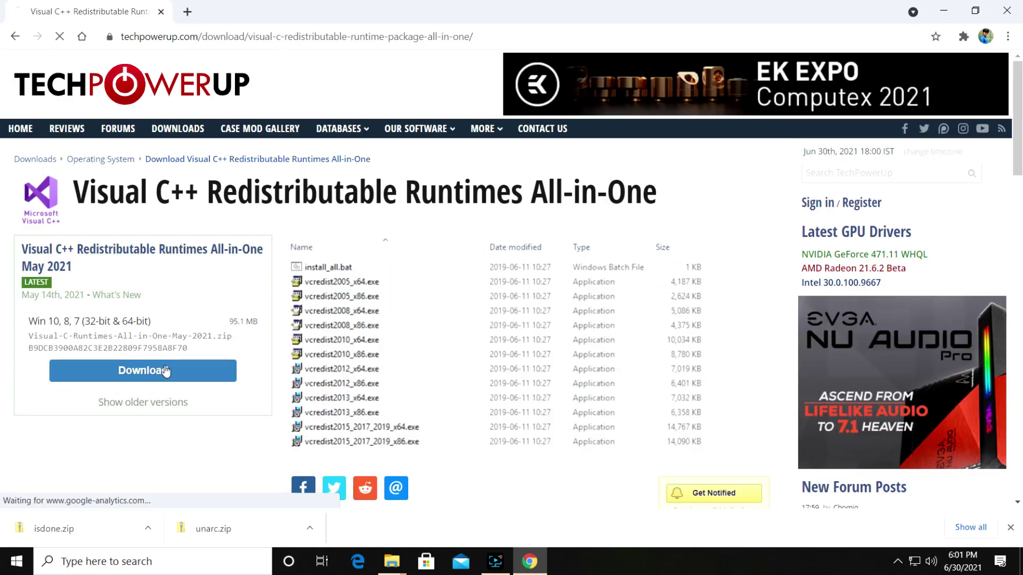
{"action": "scroll", "coordinate": [344, 371], "scroll_direction": "down", "scroll_amount": 3}
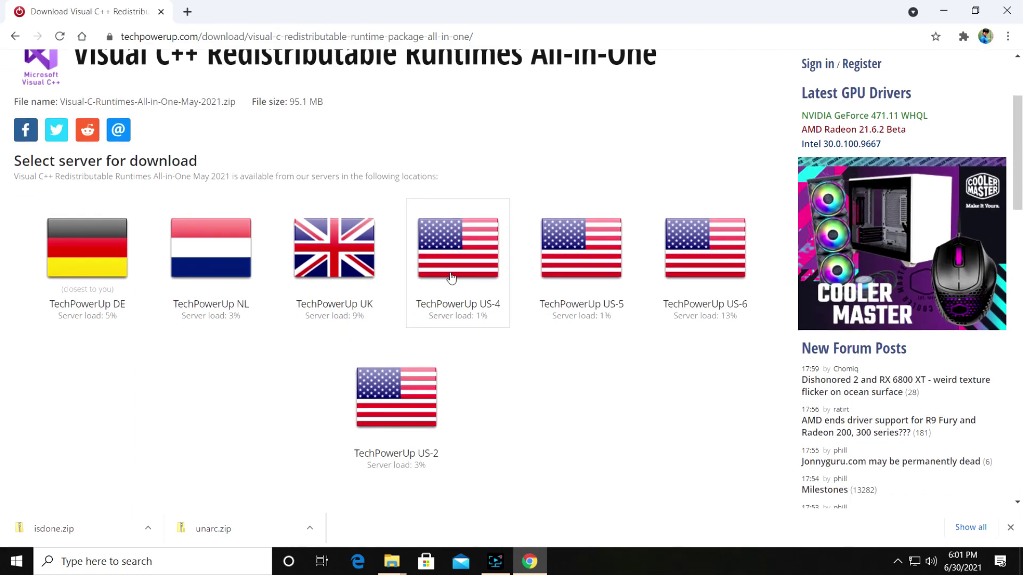
{"action": "left_click", "coordinate": [451, 277]}
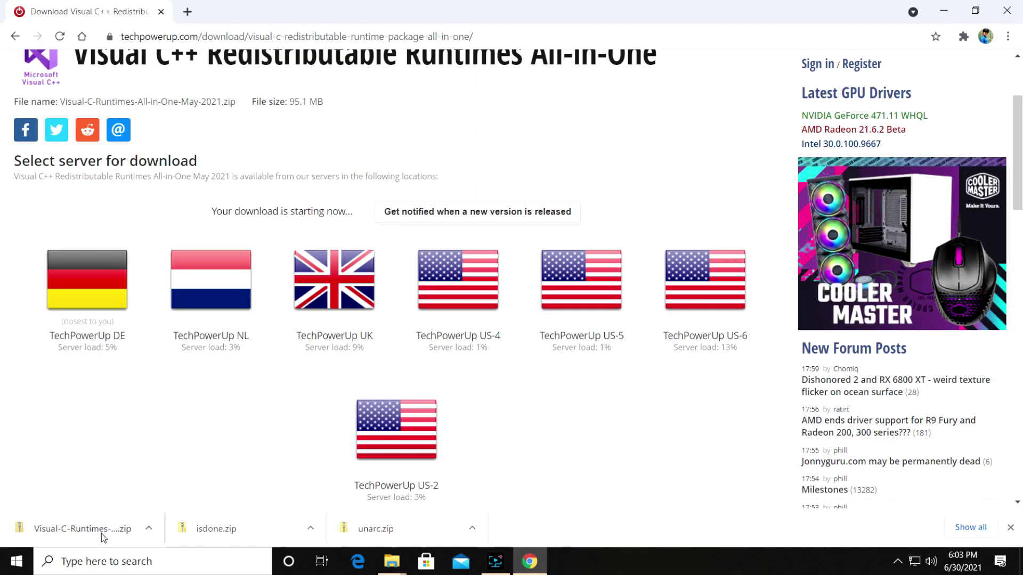
{"action": "left_click", "coordinate": [101, 533]}
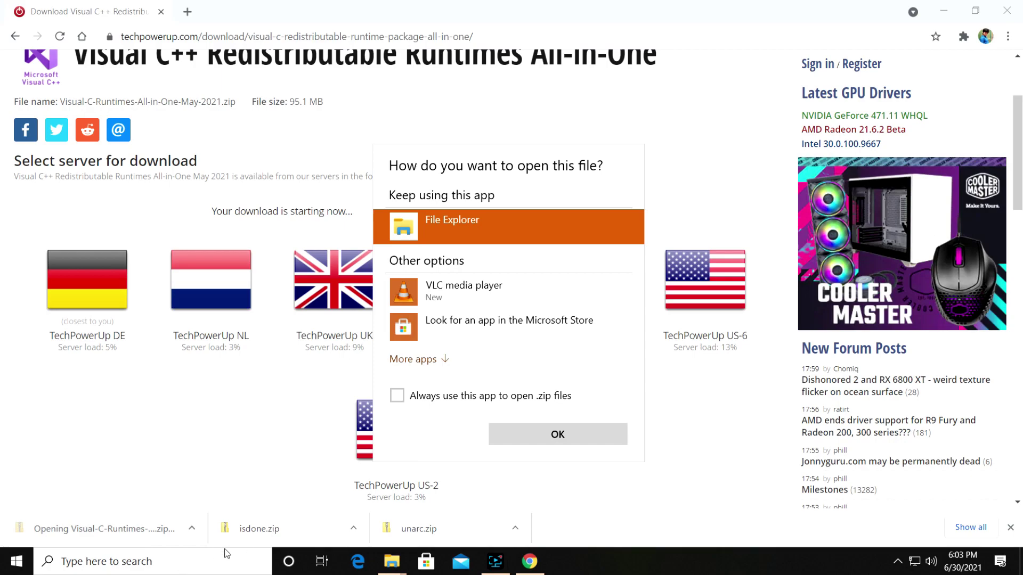
{"action": "left_click", "coordinate": [943, 10]}
{"action": "left_click", "coordinate": [943, 11]}
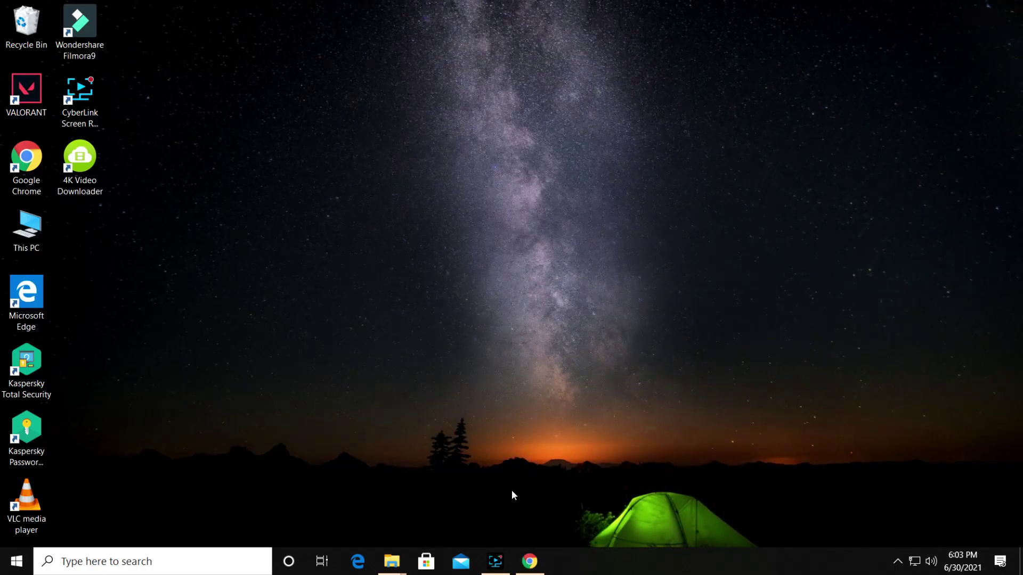
{"action": "left_click", "coordinate": [532, 562]}
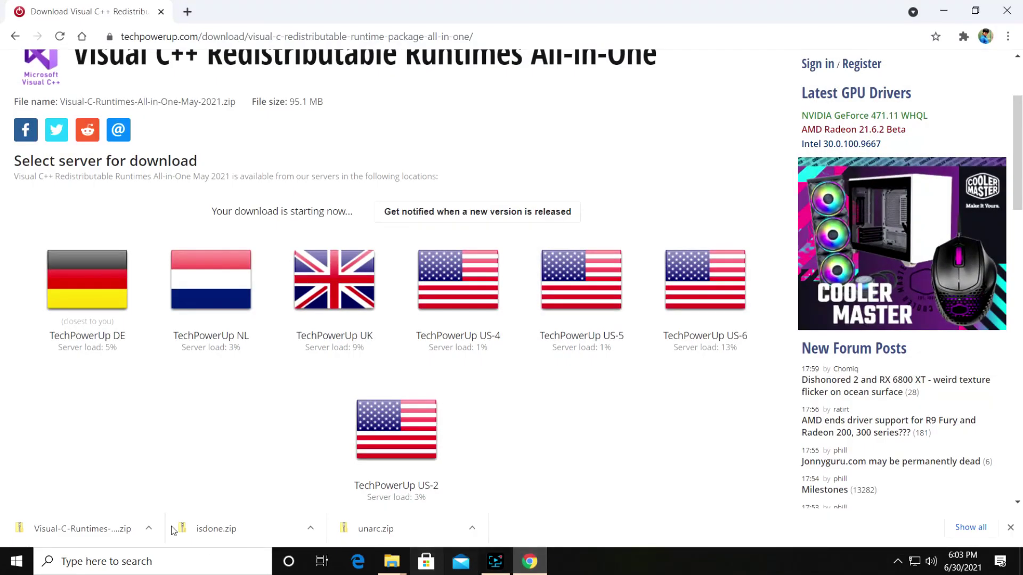
Show the downloaded Visual-C-Runtimes-All-in-One-May-2021 archive in its folder and move it onto the desktop.
{"action": "left_click", "coordinate": [156, 532]}
{"action": "left_click", "coordinate": [198, 482]}
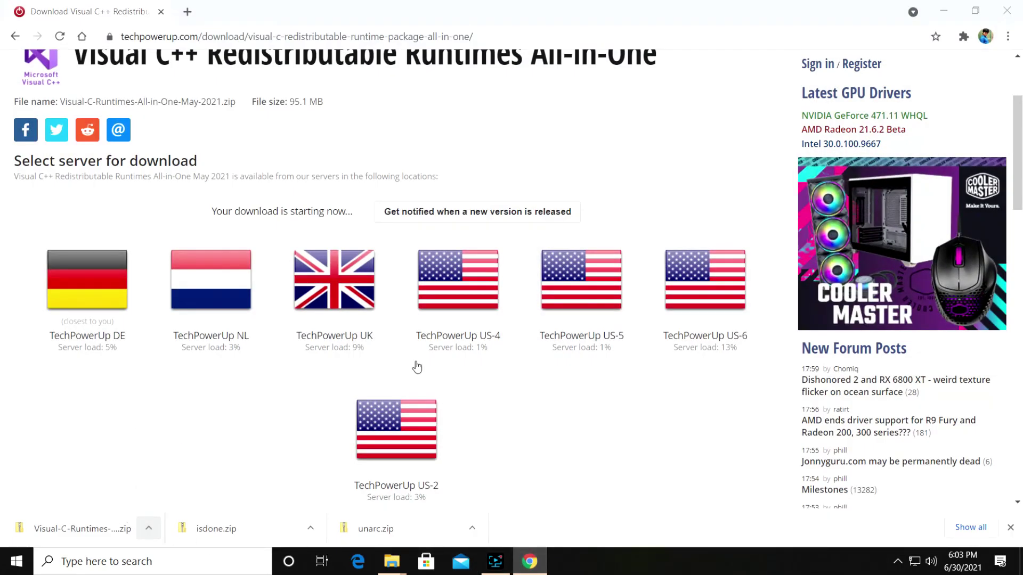
{"action": "left_click", "coordinate": [977, 12]}
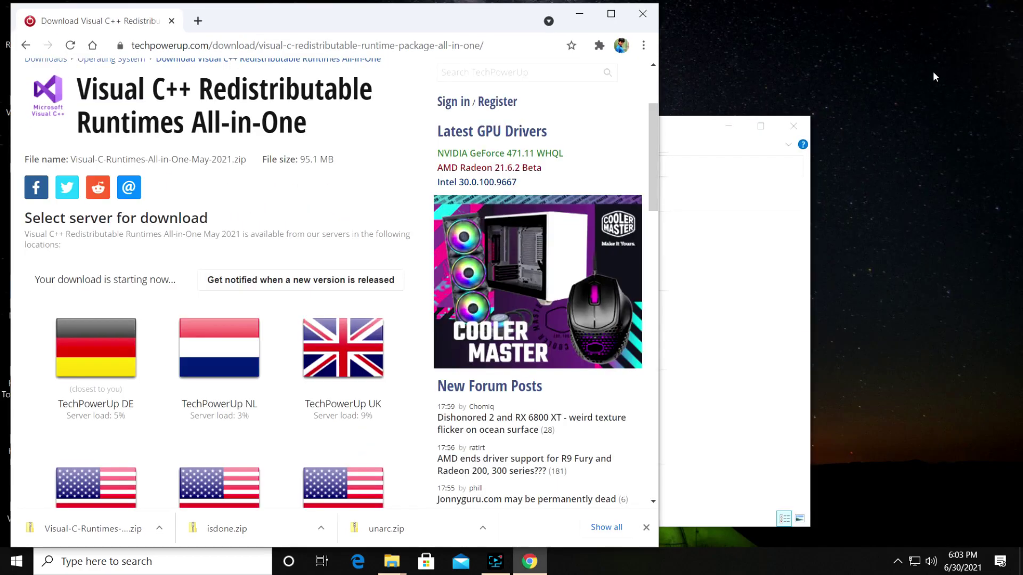
{"action": "left_click", "coordinate": [713, 130]}
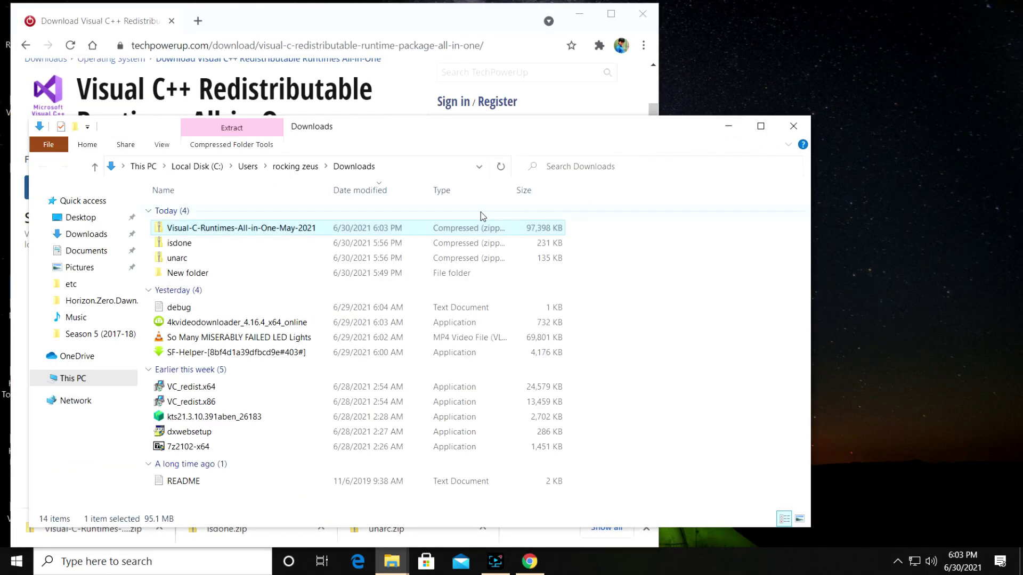
{"action": "right_click", "coordinate": [478, 231]}
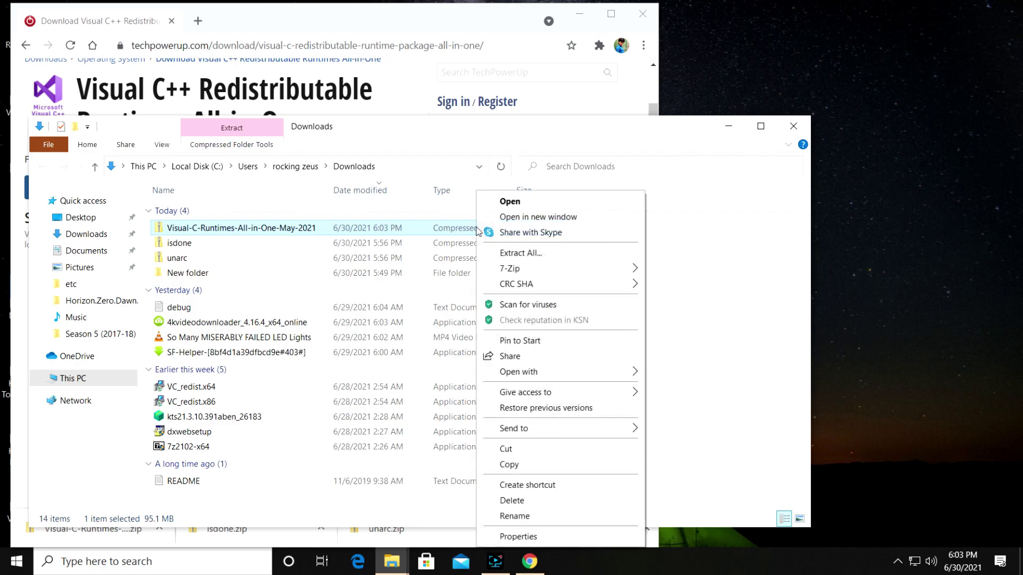
{"action": "left_click_drag", "start_coordinate": [408, 229], "coordinate": [940, 255]}
{"action": "left_click", "coordinate": [728, 127]}
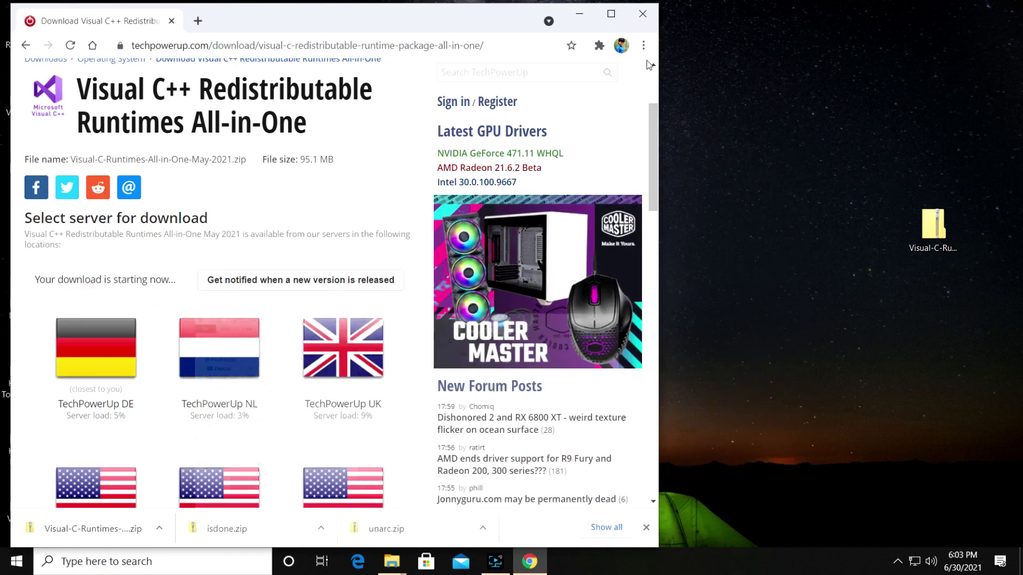
Clear the browser from the desktop and extract the Visual-C-Runtimes archive in place with 7-Zip.
{"action": "left_click", "coordinate": [580, 13]}
{"action": "right_click", "coordinate": [939, 222]}
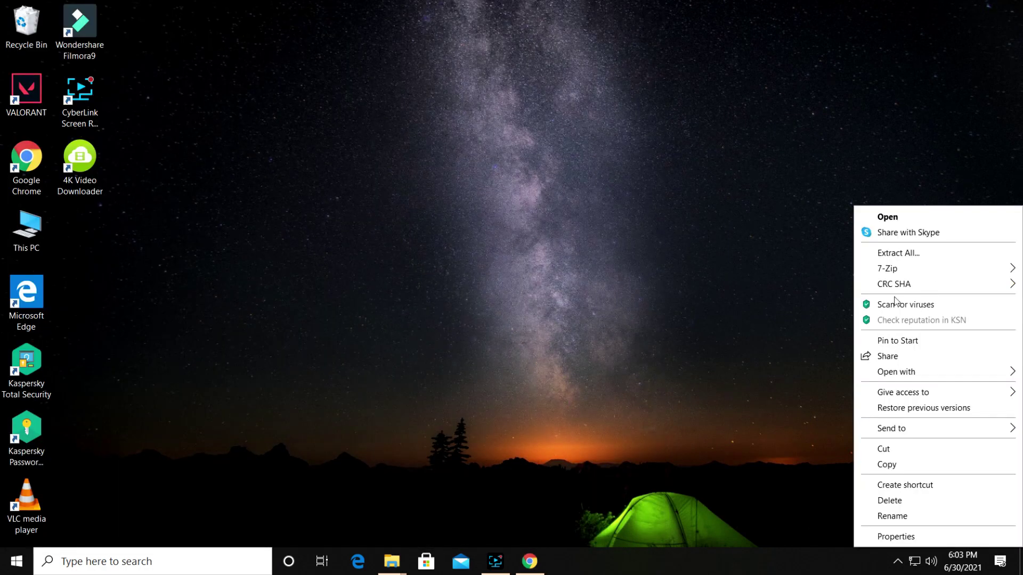
{"action": "mouse_move", "coordinate": [899, 269]}
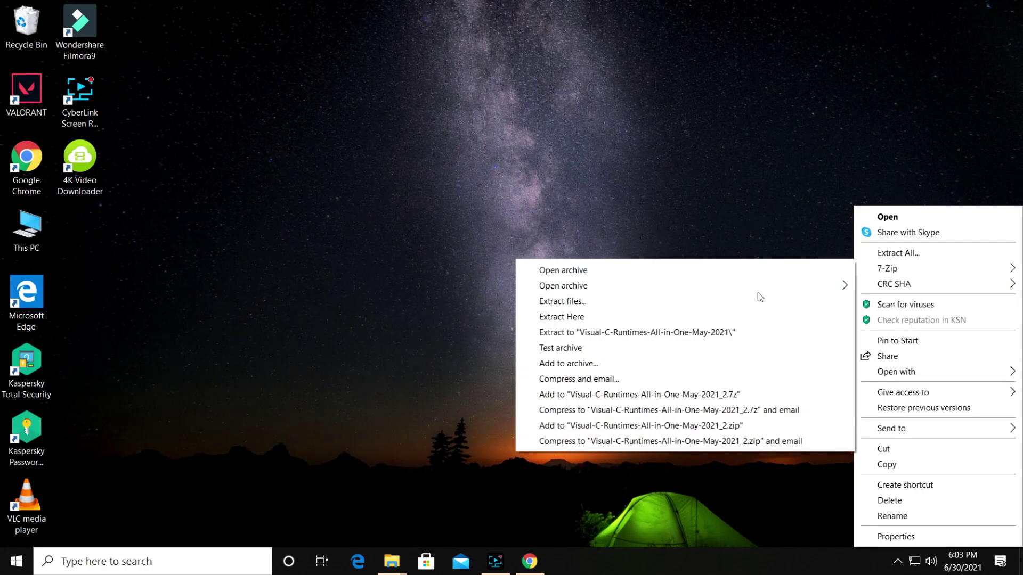
{"action": "left_click", "coordinate": [754, 318]}
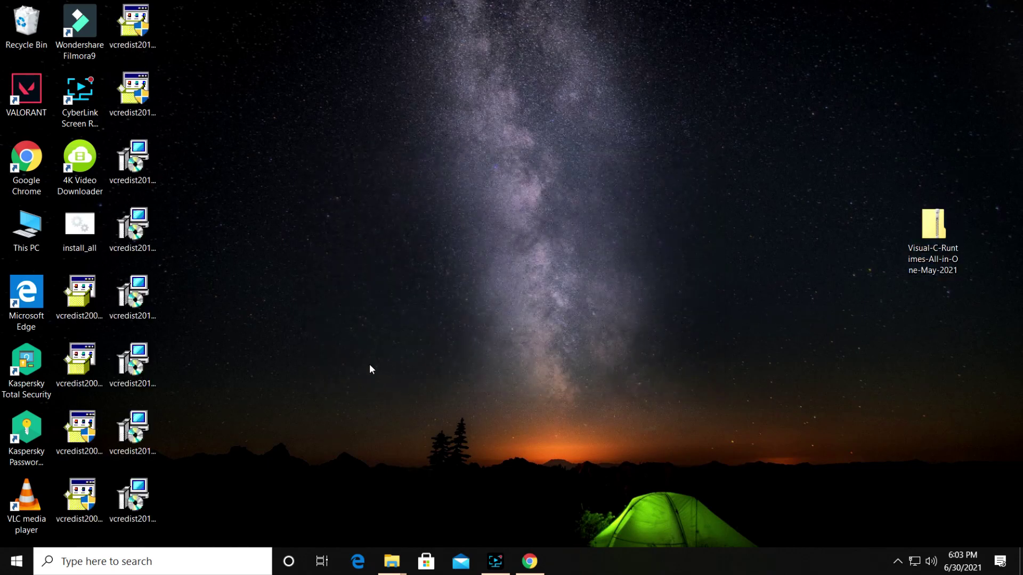
Create a new folder on the desktop, keeping its default name.
{"action": "right_click", "coordinate": [437, 187]}
{"action": "mouse_move", "coordinate": [495, 340]}
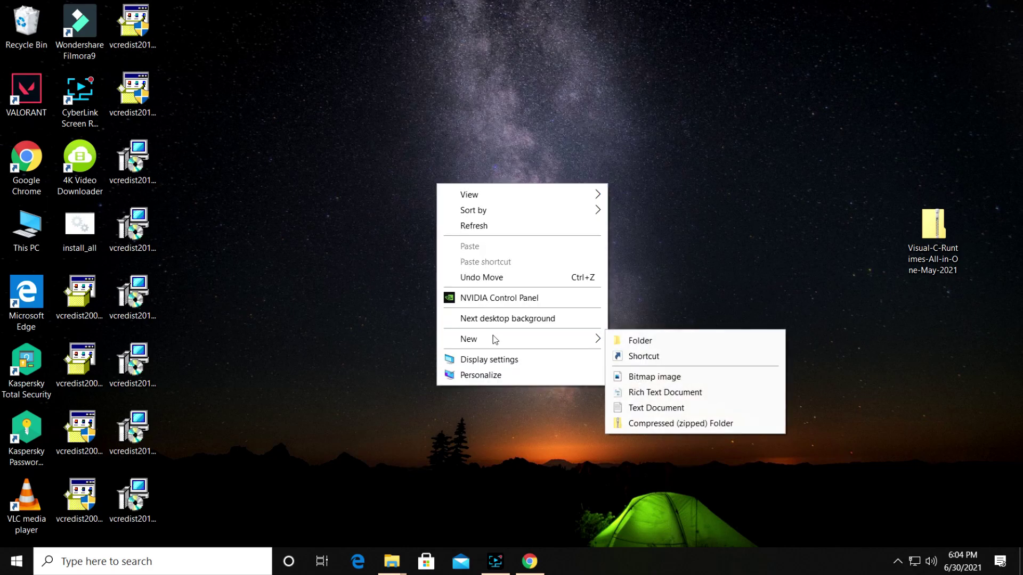
{"action": "left_click", "coordinate": [640, 341]}
Move install_all and all the extracted vcredist installers from the desktop into New folder.
{"action": "left_click_drag", "start_coordinate": [176, 6], "coordinate": [137, 514]}
{"action": "left_click", "coordinate": [80, 296], "text": "ctrl"}
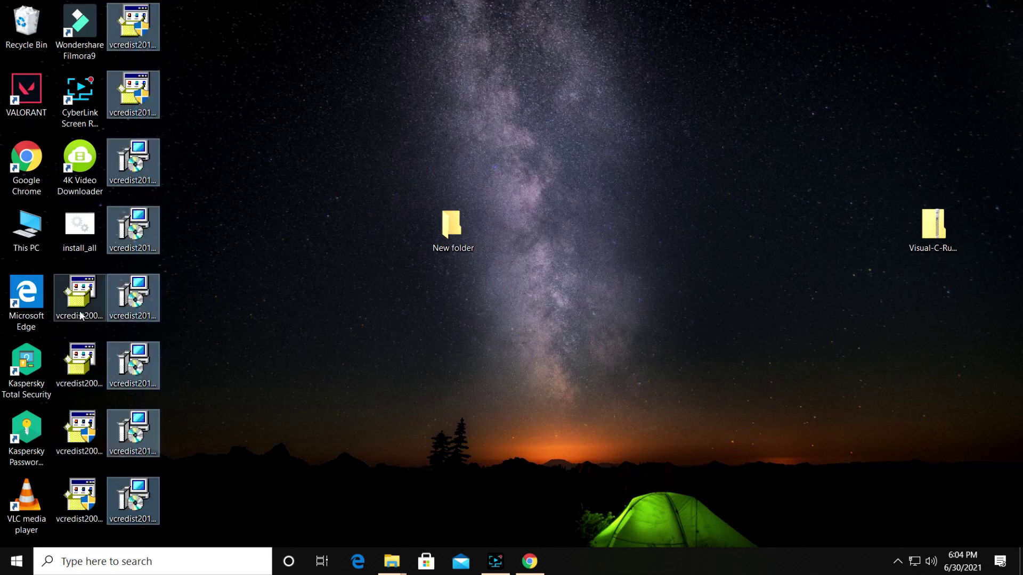
{"action": "left_click", "coordinate": [92, 249], "text": "ctrl"}
{"action": "left_click", "coordinate": [90, 368], "text": "ctrl"}
{"action": "left_click", "coordinate": [88, 434], "text": "ctrl"}
{"action": "left_click", "coordinate": [88, 494], "text": "ctrl"}
{"action": "right_click", "coordinate": [139, 430]}
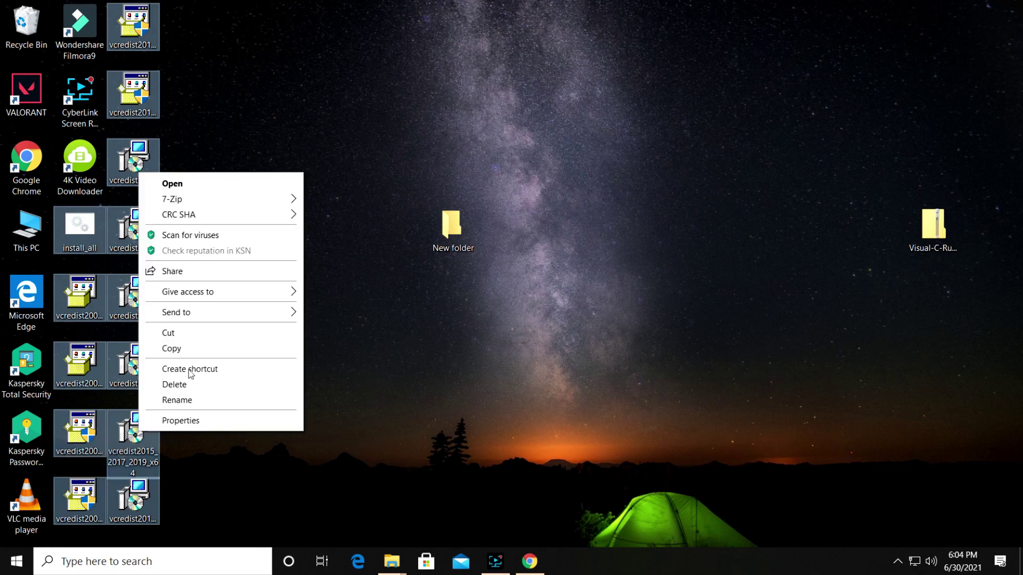
{"action": "left_click", "coordinate": [168, 332]}
{"action": "double_click", "coordinate": [453, 230]}
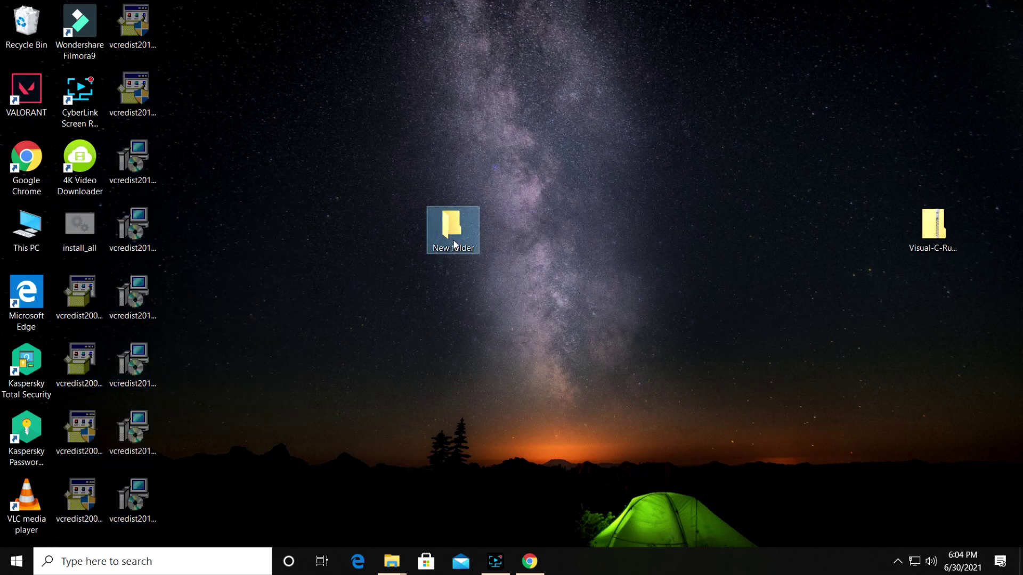
{"action": "right_click", "coordinate": [462, 168]}
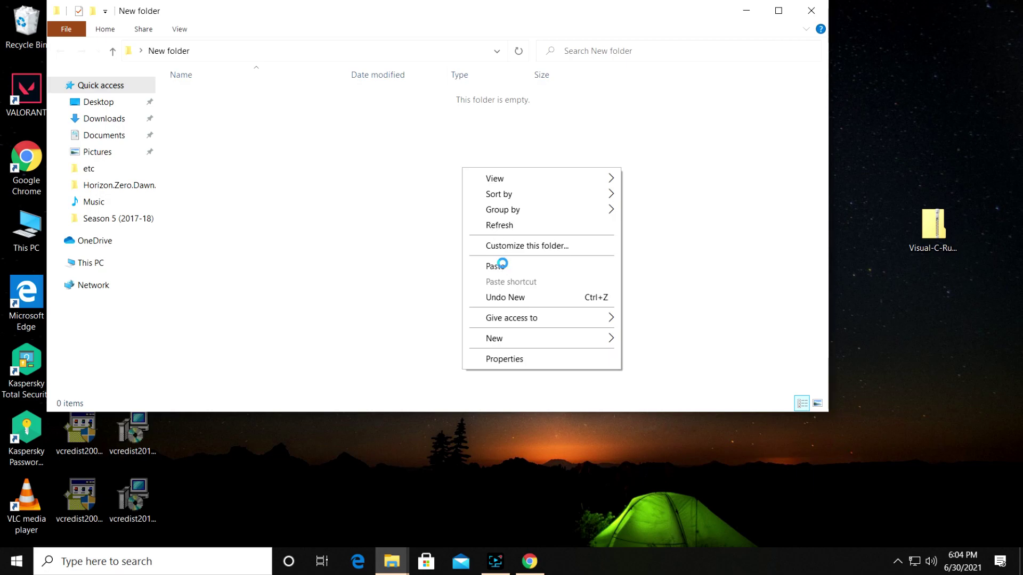
{"action": "left_click", "coordinate": [502, 267]}
{"action": "left_click", "coordinate": [608, 261]}
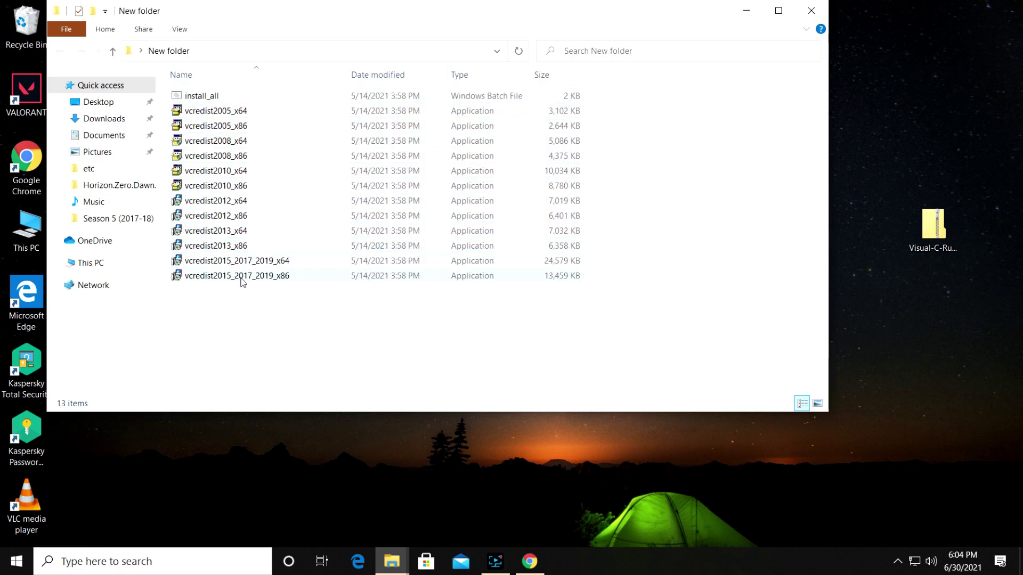
Install the Microsoft Visual C++ 2015-2019 x86 redistributable from New folder, accepting its license terms, and close the finished setup.
{"action": "double_click", "coordinate": [242, 278]}
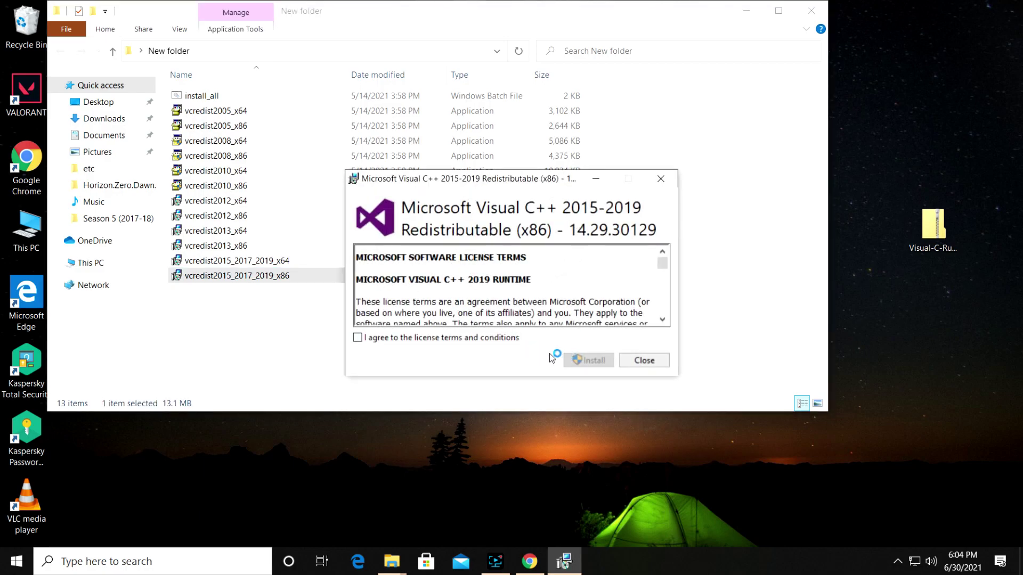
{"action": "left_click", "coordinate": [357, 337]}
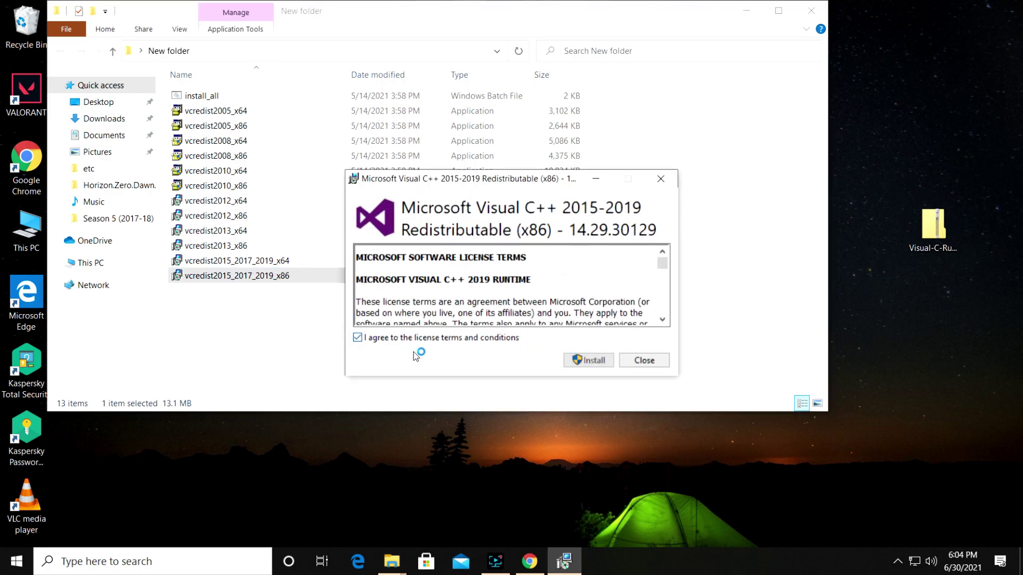
{"action": "left_click", "coordinate": [589, 362]}
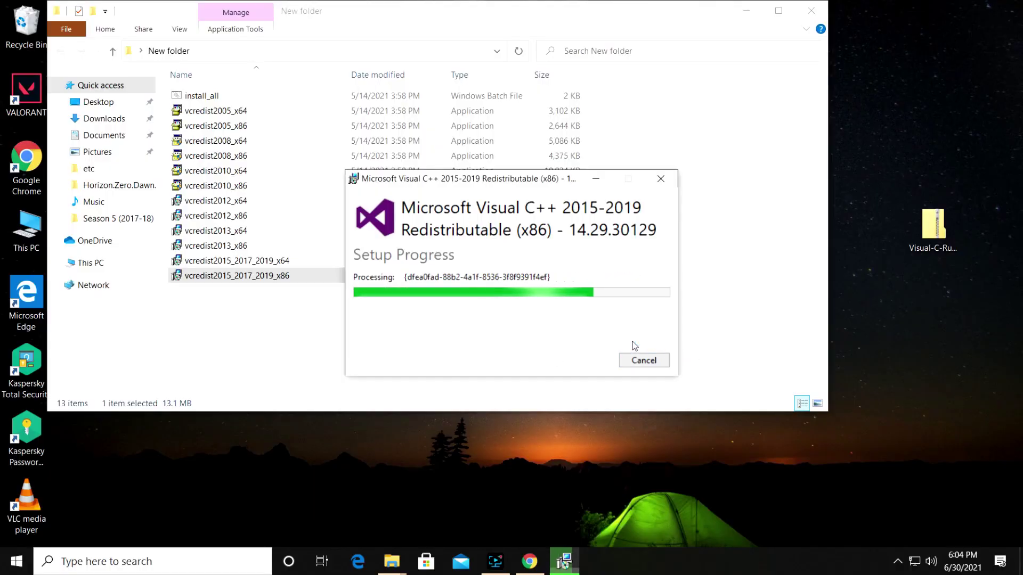
{"action": "left_click", "coordinate": [644, 361]}
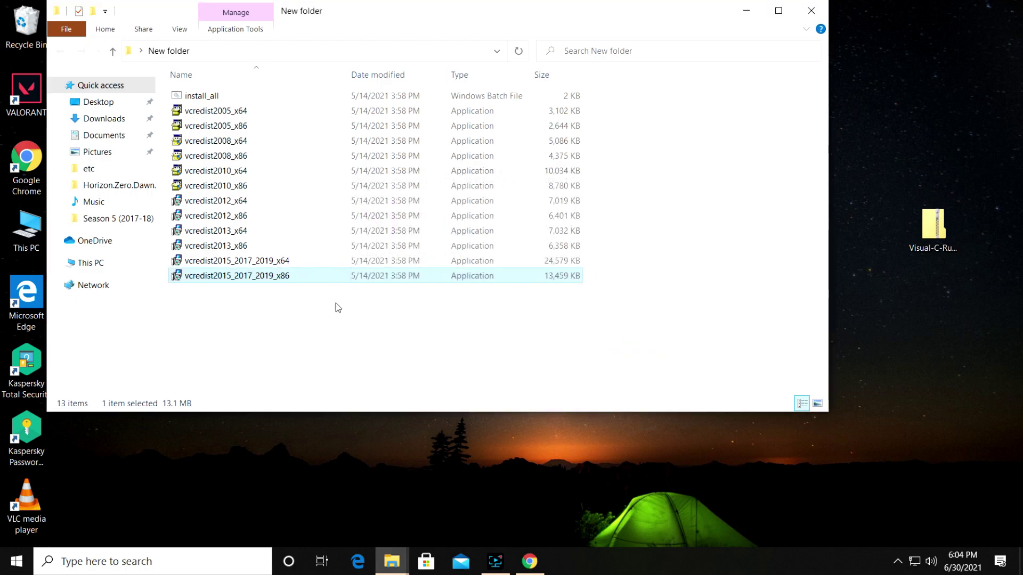
Install the Microsoft Visual C++ 2015-2019 x64 redistributable, accepting its license terms, and close the finished setup.
{"action": "double_click", "coordinate": [268, 263]}
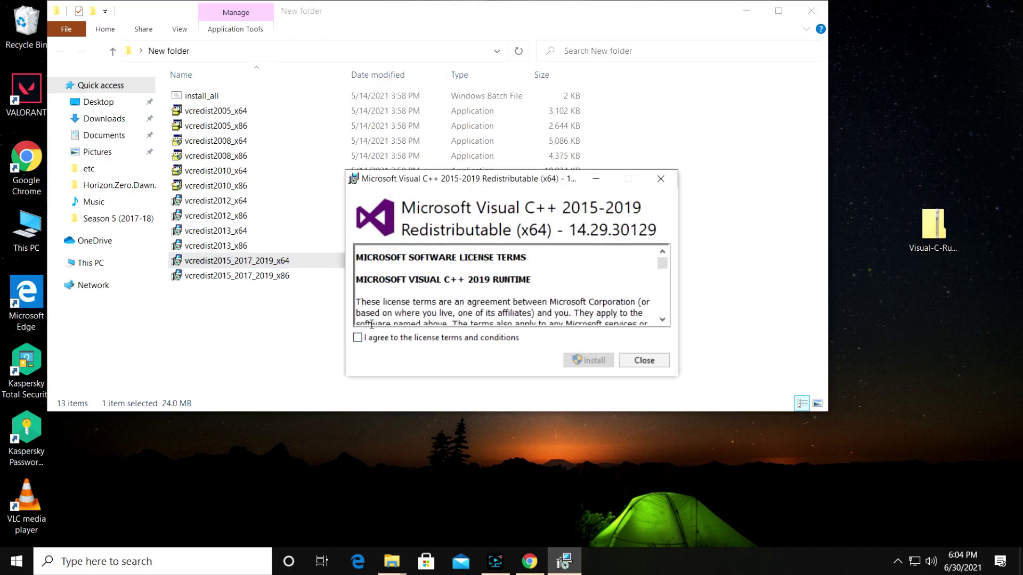
{"action": "left_click", "coordinate": [390, 342]}
{"action": "left_click", "coordinate": [567, 361]}
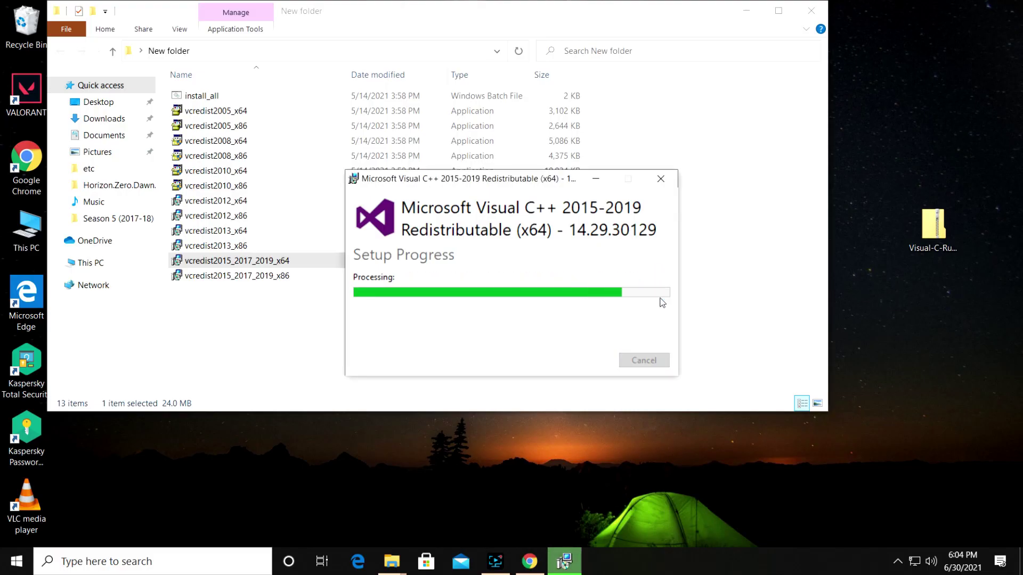
{"action": "left_click", "coordinate": [656, 364]}
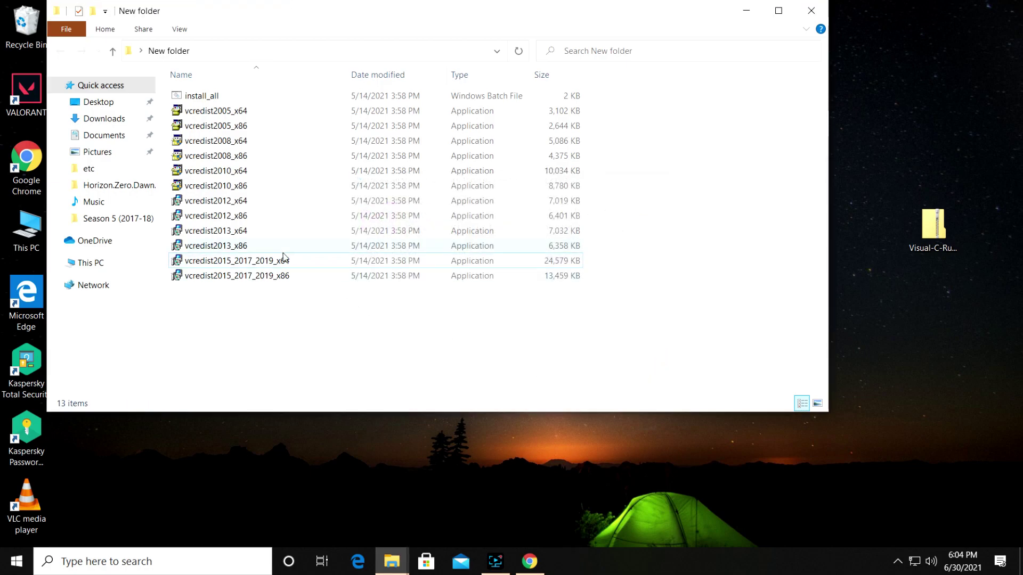
Install the Microsoft Visual C++ 2013 x86 redistributable, accepting its license terms, and close the finished setup.
{"action": "double_click", "coordinate": [286, 251]}
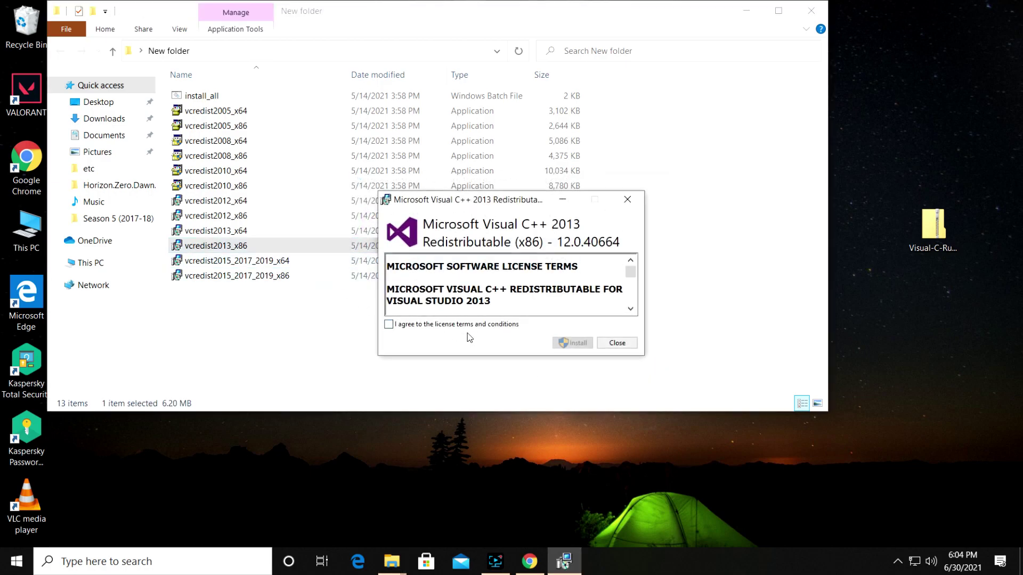
{"action": "left_click", "coordinate": [391, 325]}
{"action": "left_click", "coordinate": [573, 343]}
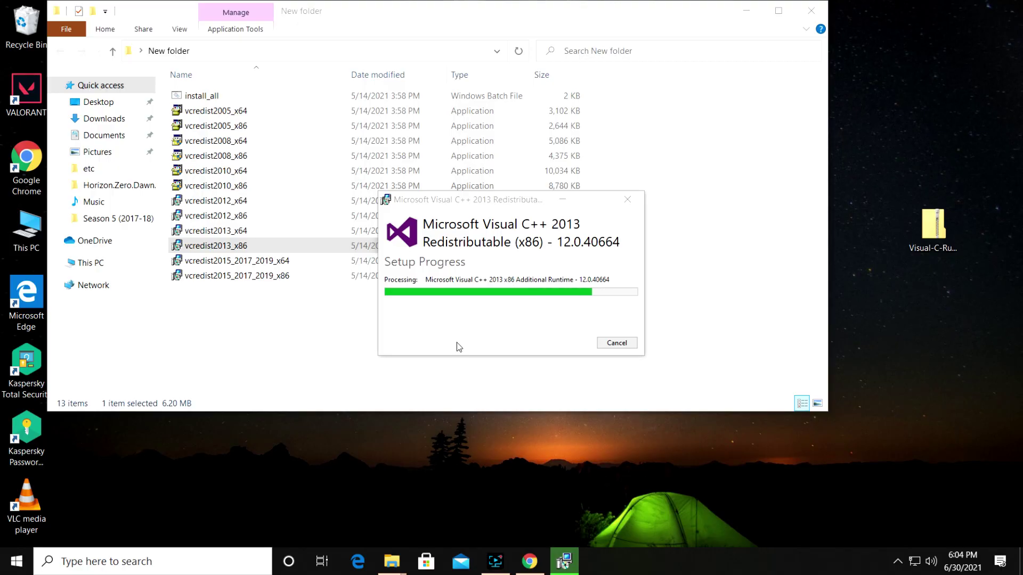
{"action": "left_click", "coordinate": [620, 344]}
Install the Microsoft Visual C++ 2013 x64 redistributable, accepting its license terms, and close the finished setup.
{"action": "double_click", "coordinate": [248, 233]}
{"action": "left_click", "coordinate": [411, 326]}
{"action": "left_click", "coordinate": [573, 344]}
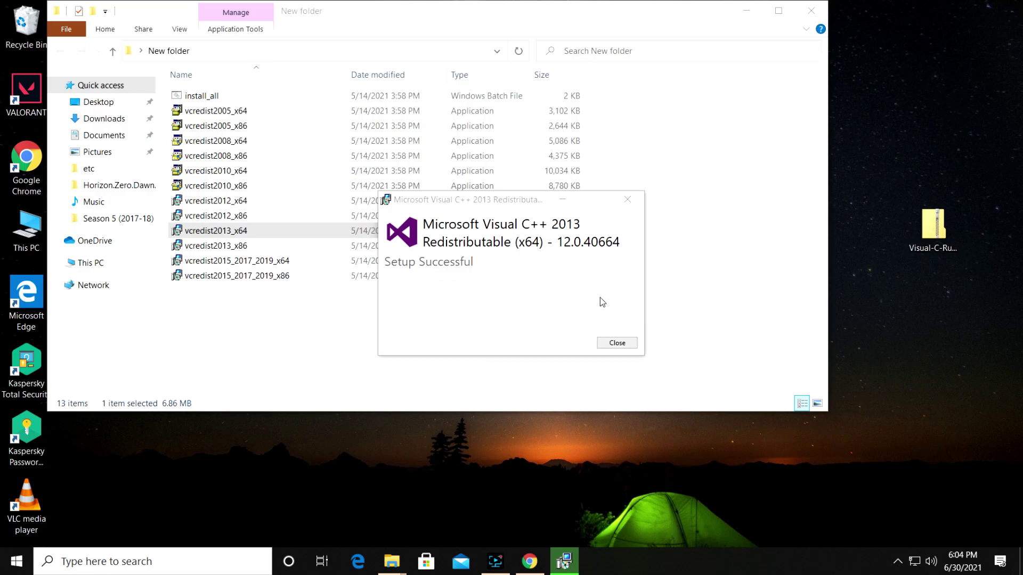
{"action": "left_click", "coordinate": [617, 343]}
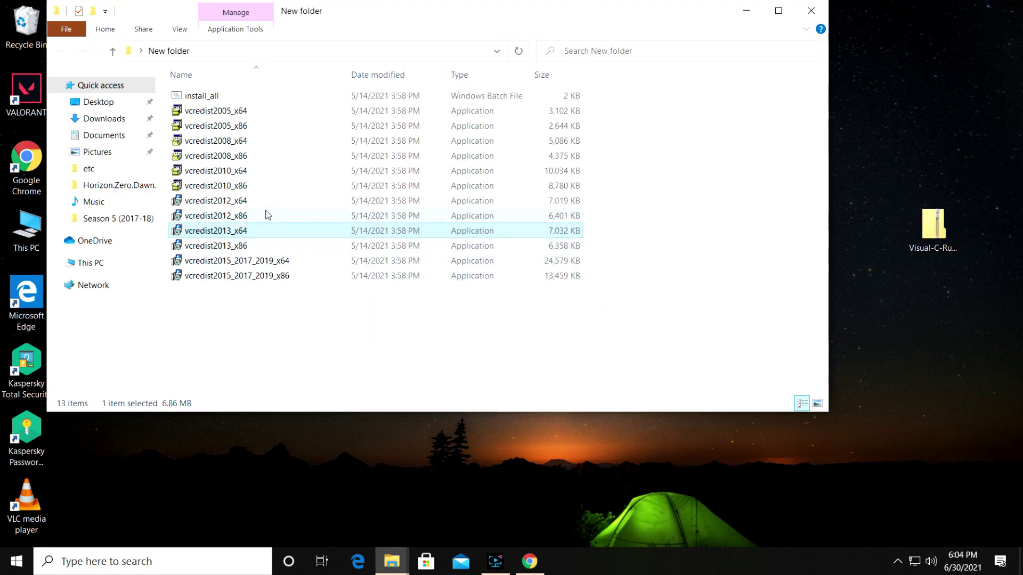
Repair the Microsoft Visual C++ 2012 x86 and x64 redistributables using vcredist2012_x86 and vcredist2012_x64, closing each setup when done.
{"action": "double_click", "coordinate": [267, 215]}
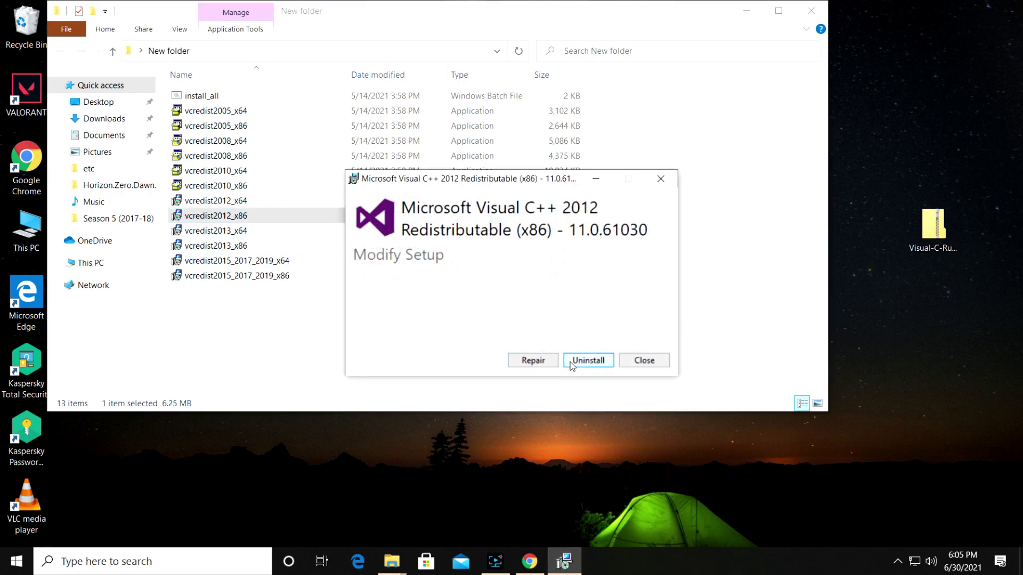
{"action": "left_click", "coordinate": [539, 360]}
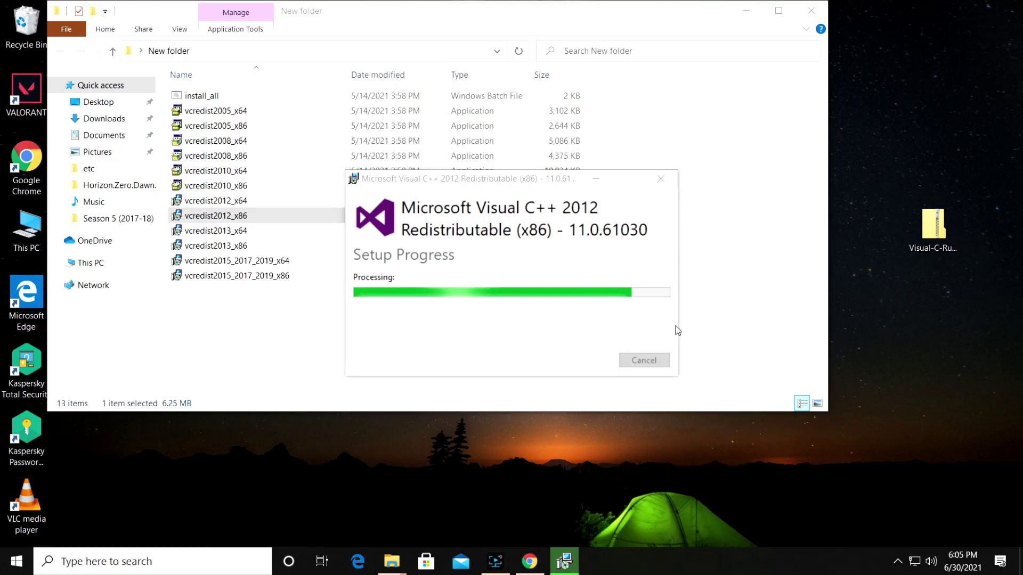
{"action": "left_click", "coordinate": [642, 363]}
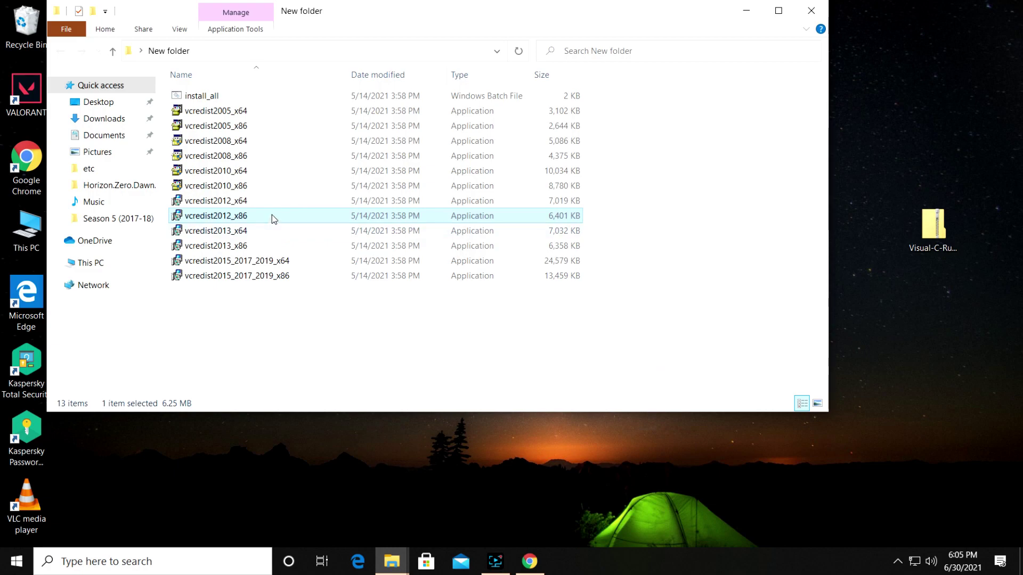
{"action": "double_click", "coordinate": [282, 199]}
{"action": "left_click", "coordinate": [536, 359]}
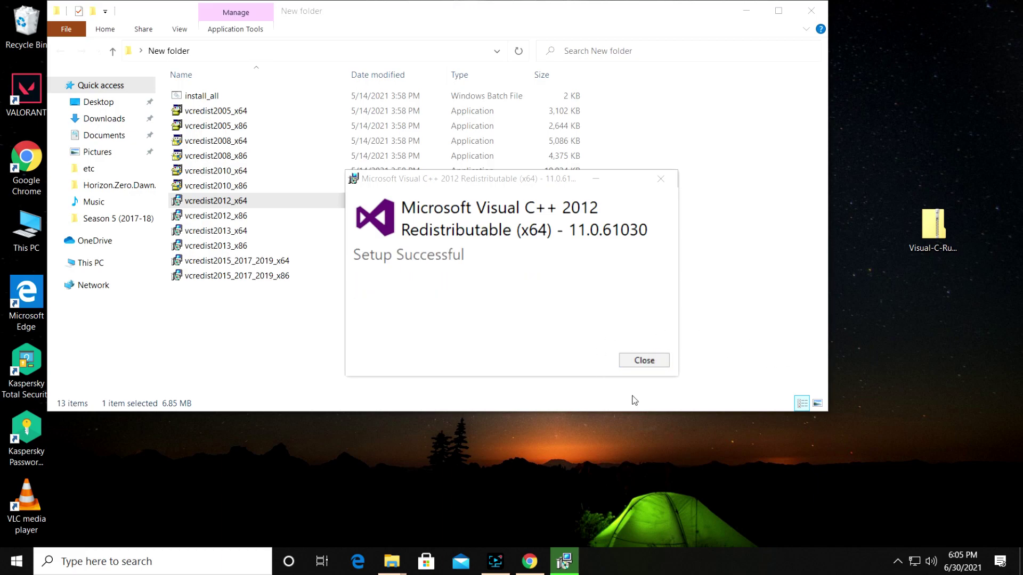
{"action": "left_click", "coordinate": [660, 361]}
Launch both vcredist2010 installers and start installing the Visual C++ 2008 x86 redistributable with its license terms accepted.
{"action": "left_click", "coordinate": [269, 188]}
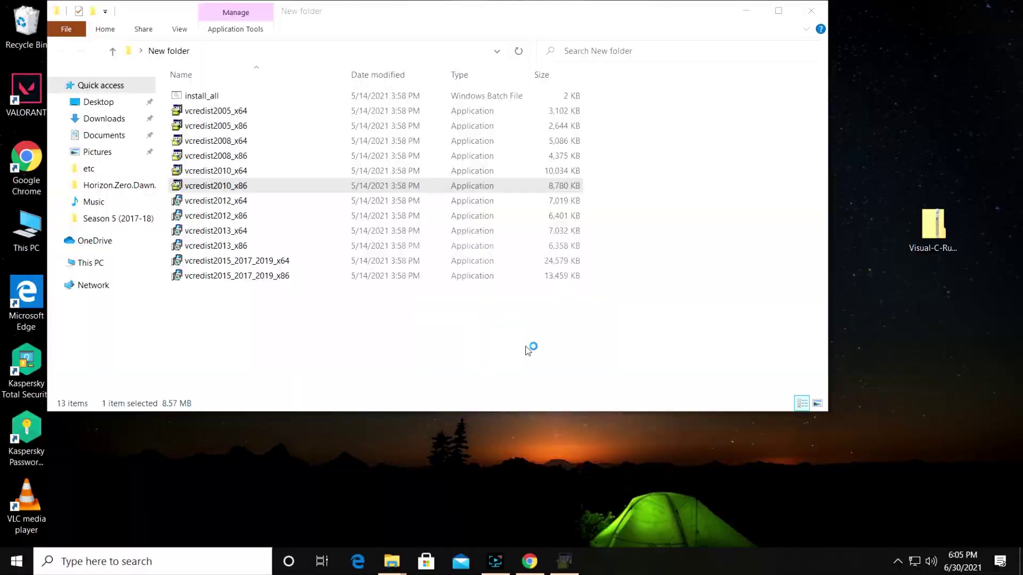
{"action": "left_click", "coordinate": [255, 173]}
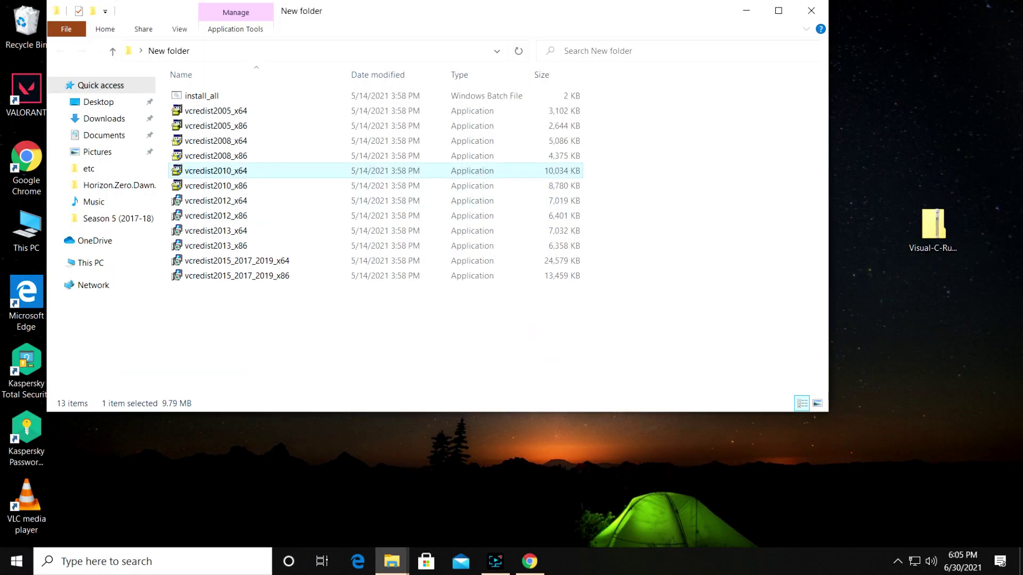
{"action": "double_click", "coordinate": [219, 157]}
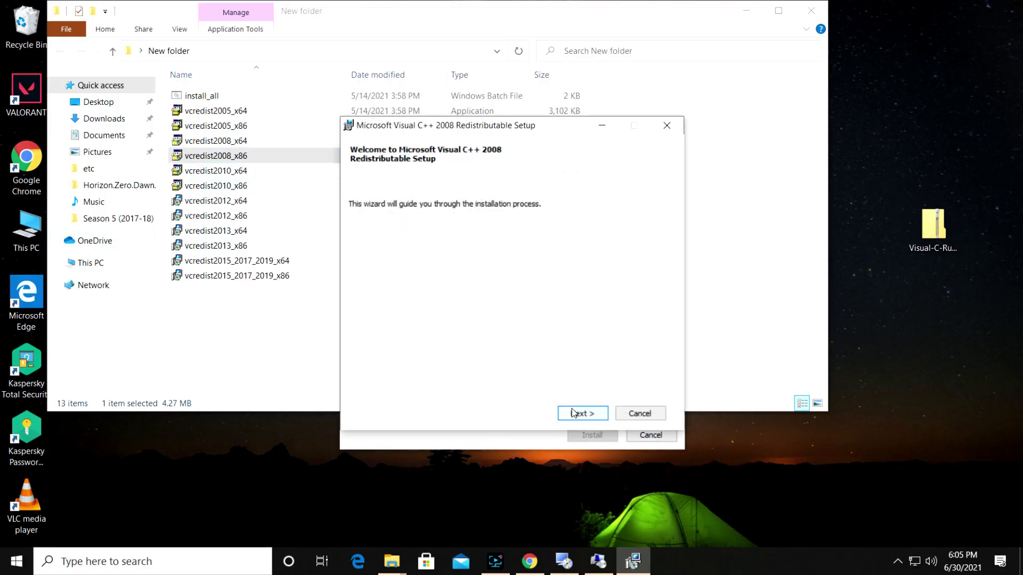
{"action": "left_click", "coordinate": [573, 413]}
{"action": "left_click", "coordinate": [437, 384]}
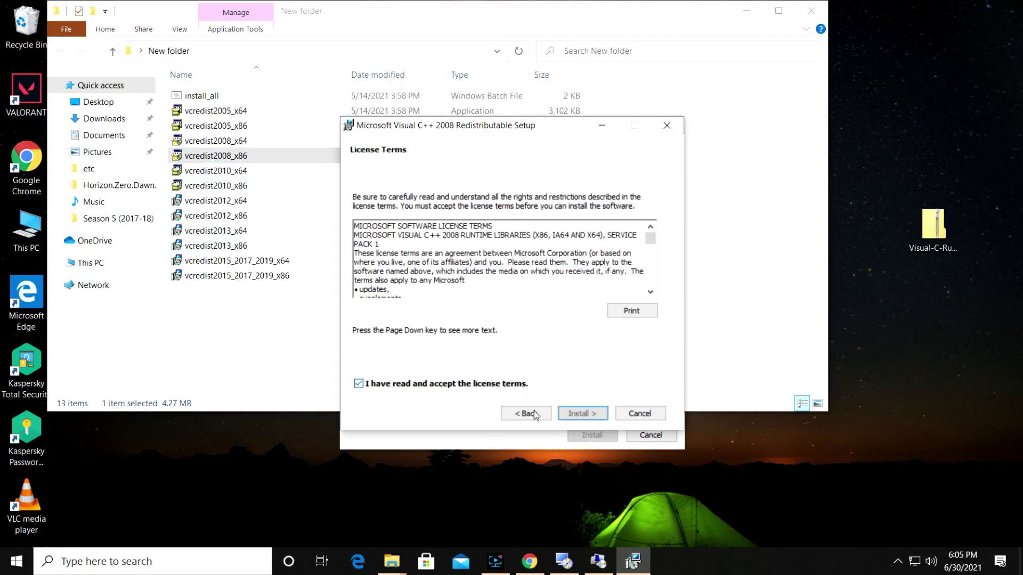
{"action": "left_click", "coordinate": [580, 413]}
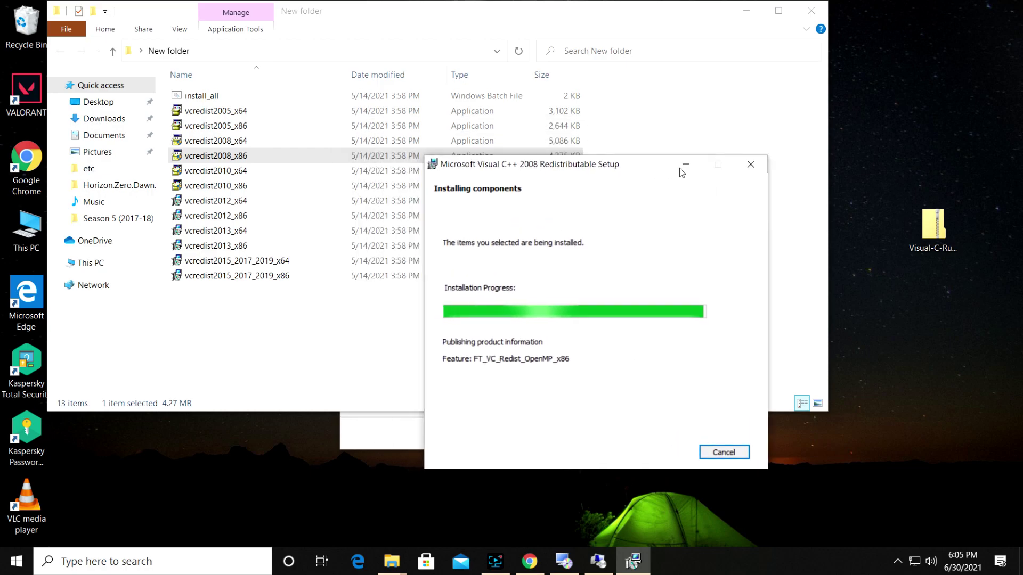
Install the Visual C++ 2010 x86 redistributable without sending setup information to Microsoft, and finish the Visual C++ 2008 x86 setup.
{"action": "left_click", "coordinate": [746, 11]}
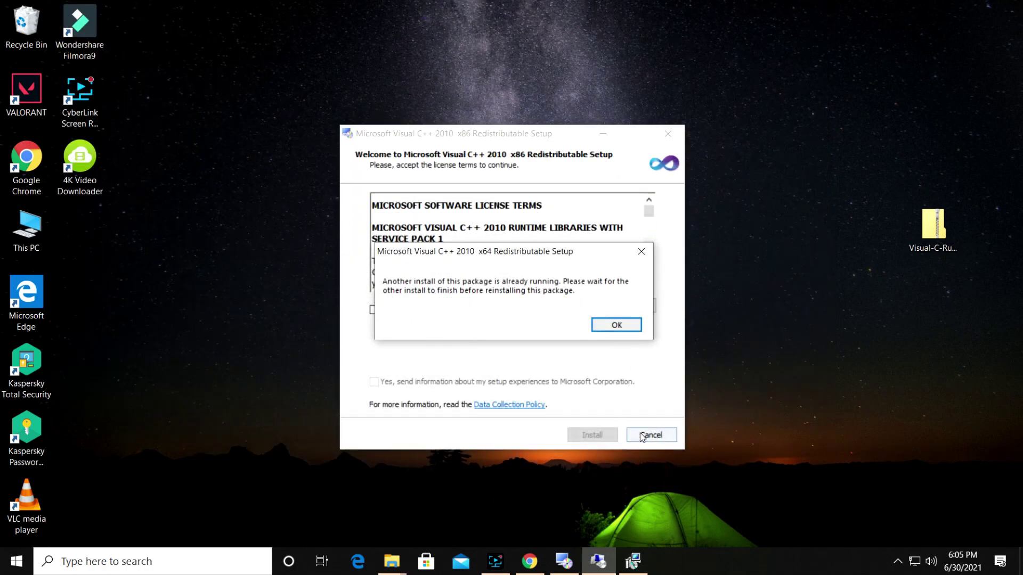
{"action": "left_click", "coordinate": [617, 326]}
{"action": "left_click", "coordinate": [374, 309]}
{"action": "left_click", "coordinate": [399, 383]}
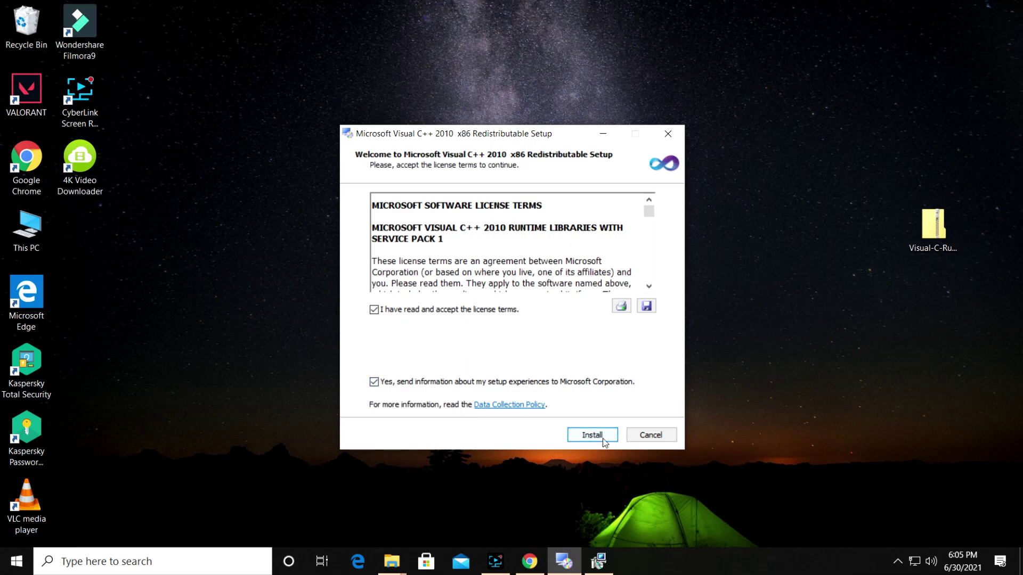
{"action": "left_click", "coordinate": [450, 382]}
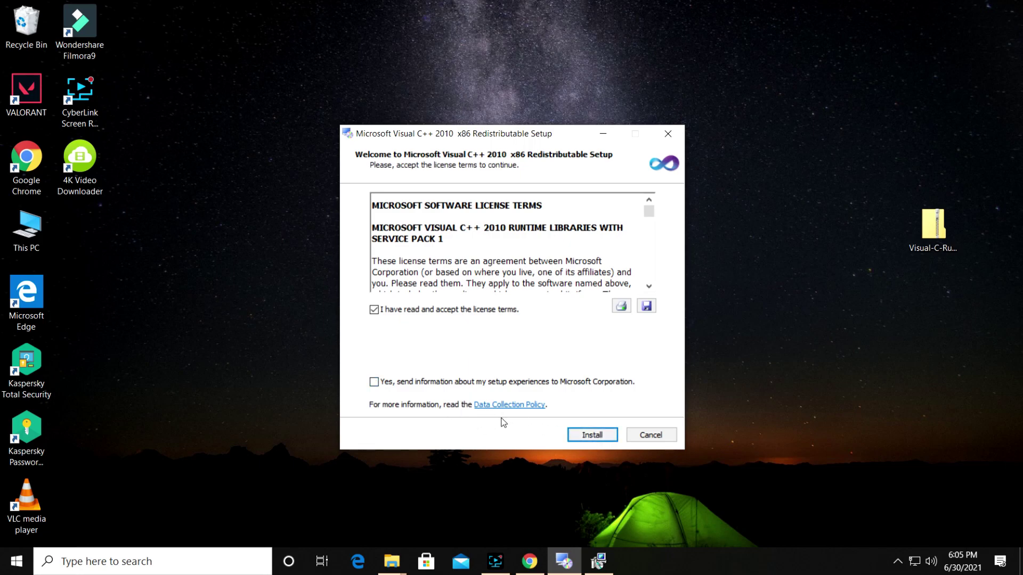
{"action": "left_click", "coordinate": [592, 435]}
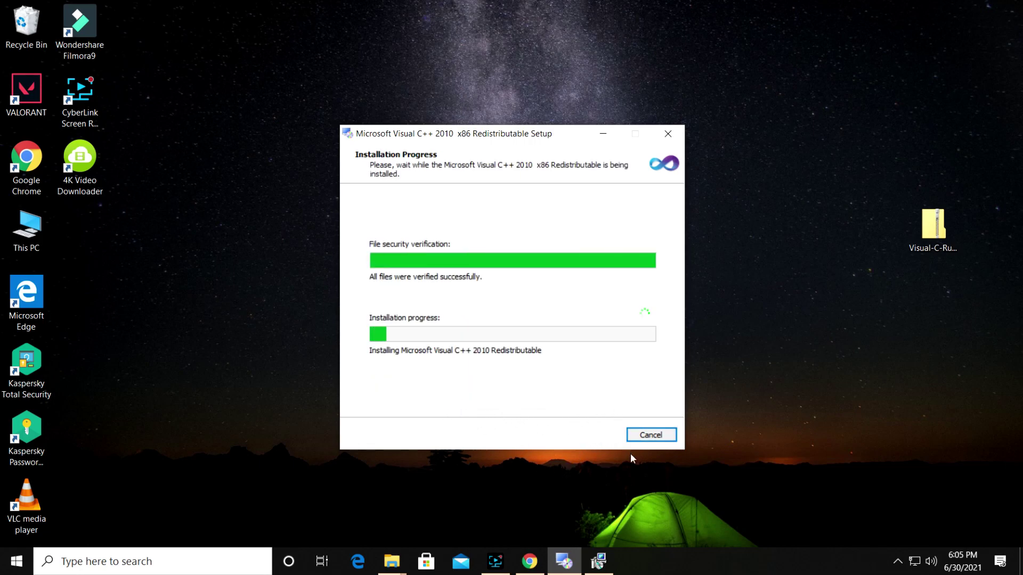
{"action": "mouse_move", "coordinate": [596, 564]}
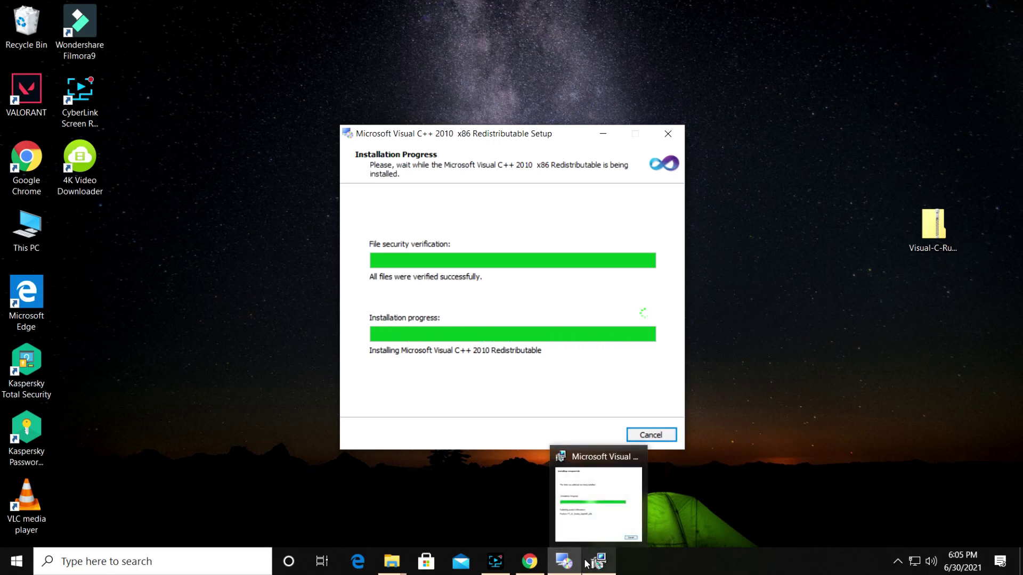
{"action": "left_click", "coordinate": [665, 435]}
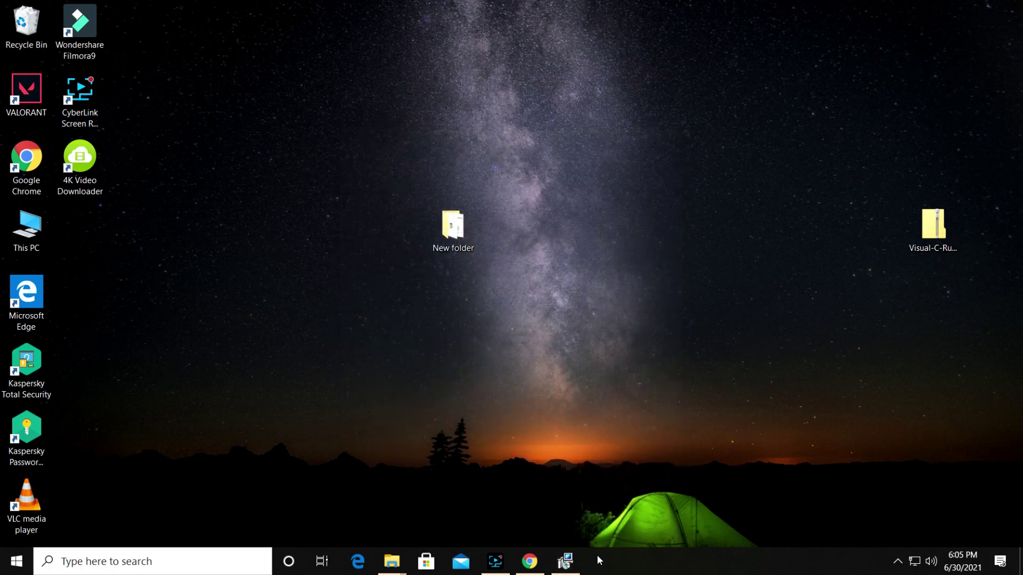
{"action": "left_click", "coordinate": [566, 560]}
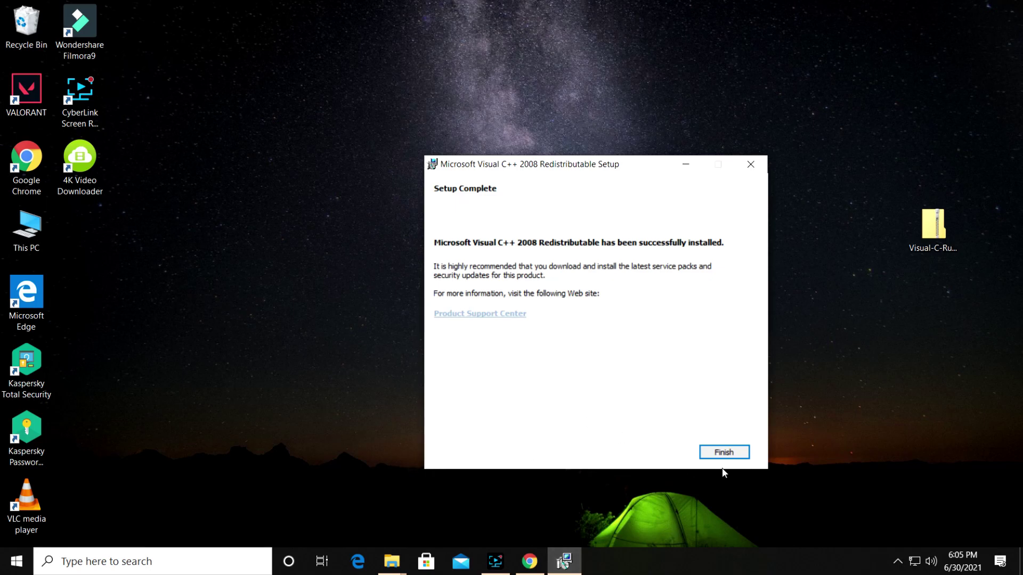
{"action": "key", "text": "Return"}
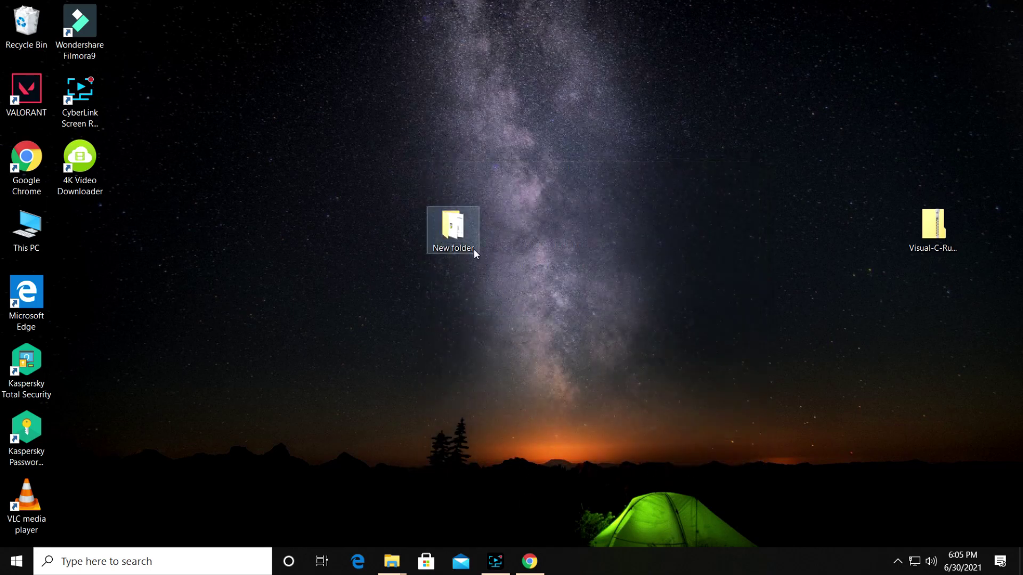
Return to New folder and install the Visual C++ 2008 x64 redistributable with its license terms accepted, minimizing the setup window.
{"action": "mouse_move", "coordinate": [392, 560]}
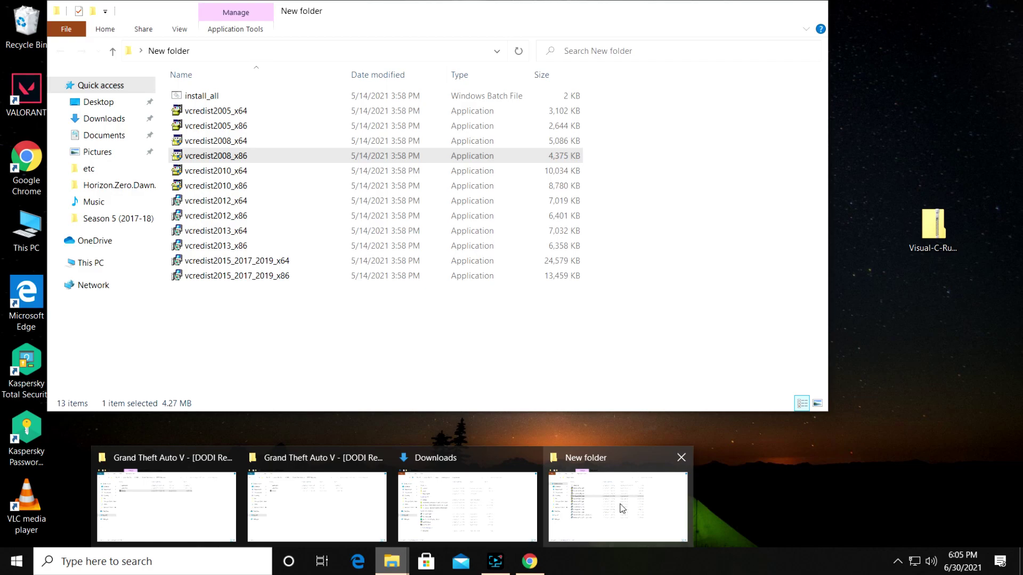
{"action": "left_click", "coordinate": [618, 507]}
{"action": "left_click", "coordinate": [218, 142]}
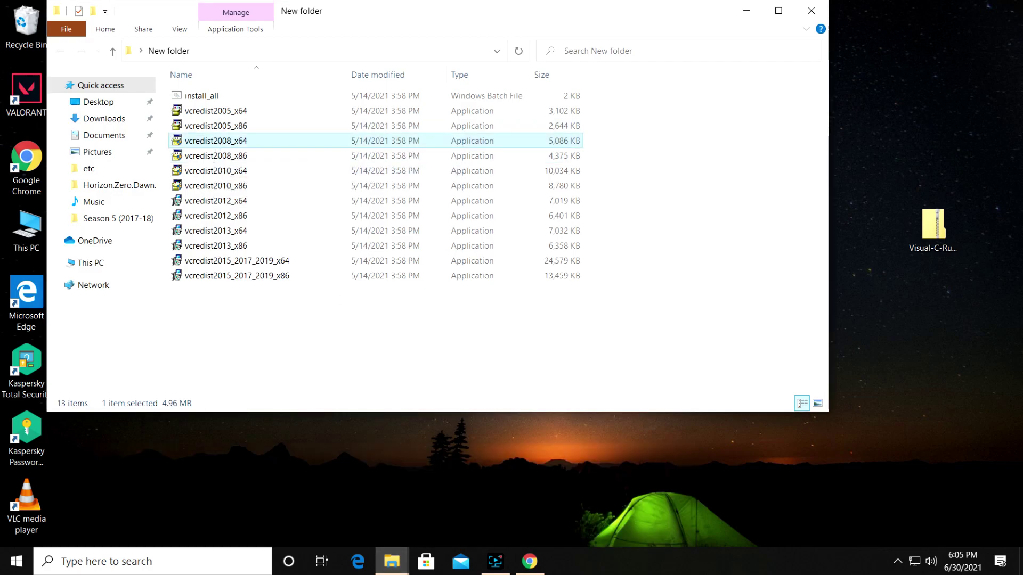
{"action": "left_click", "coordinate": [582, 413]}
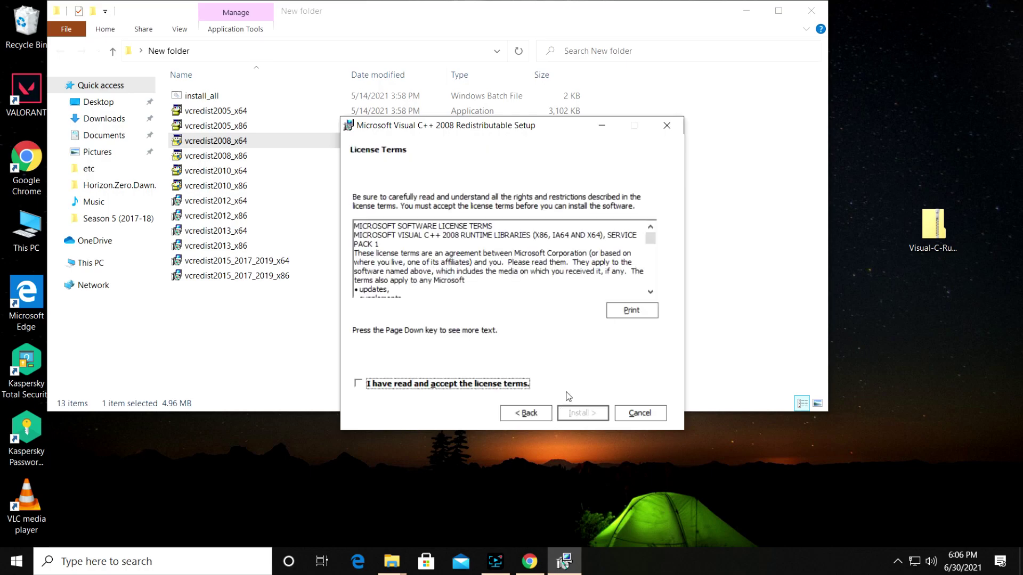
{"action": "left_click", "coordinate": [370, 385]}
{"action": "left_click", "coordinate": [583, 414]}
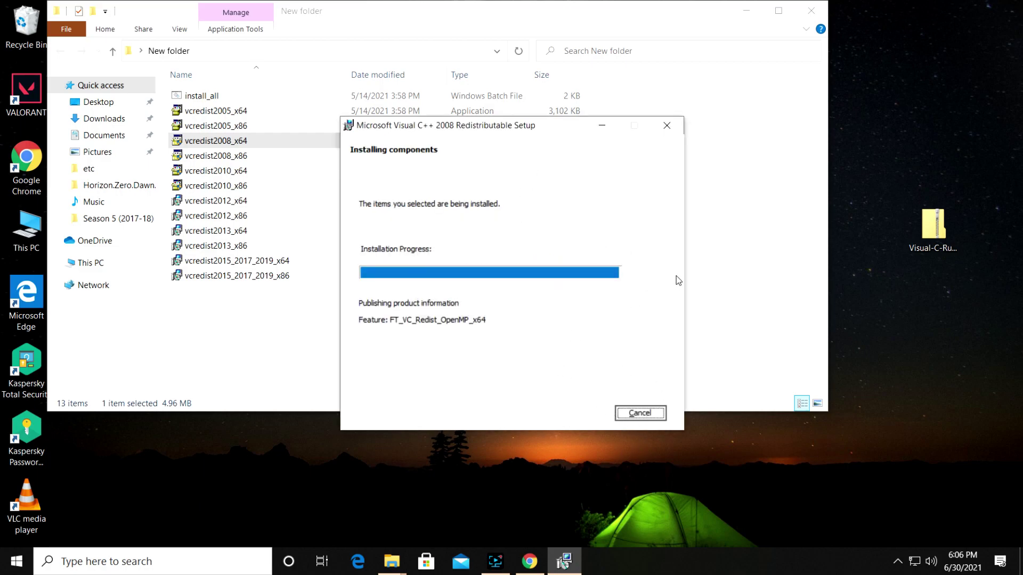
{"action": "left_click", "coordinate": [608, 130]}
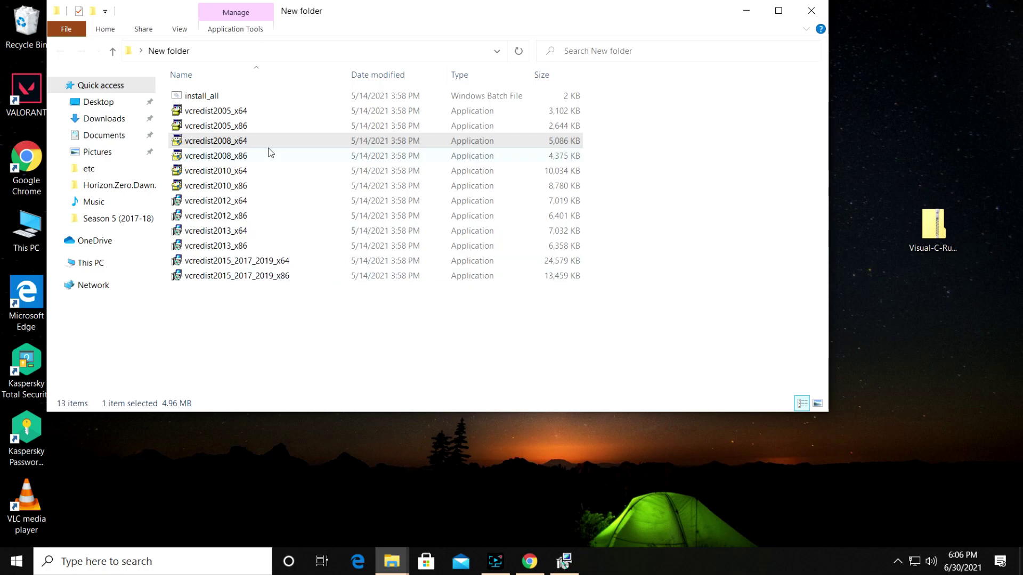
Install the Visual C++ 2005 x86 redistributable with its license terms accepted, and finish the minimized Visual C++ 2008 x64 setup.
{"action": "double_click", "coordinate": [246, 127]}
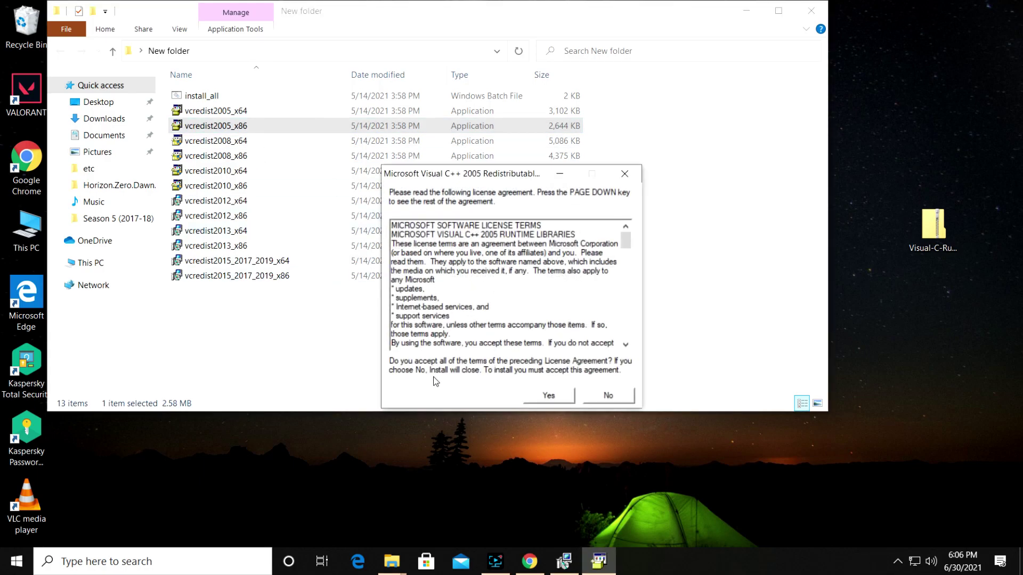
{"action": "left_click", "coordinate": [549, 396]}
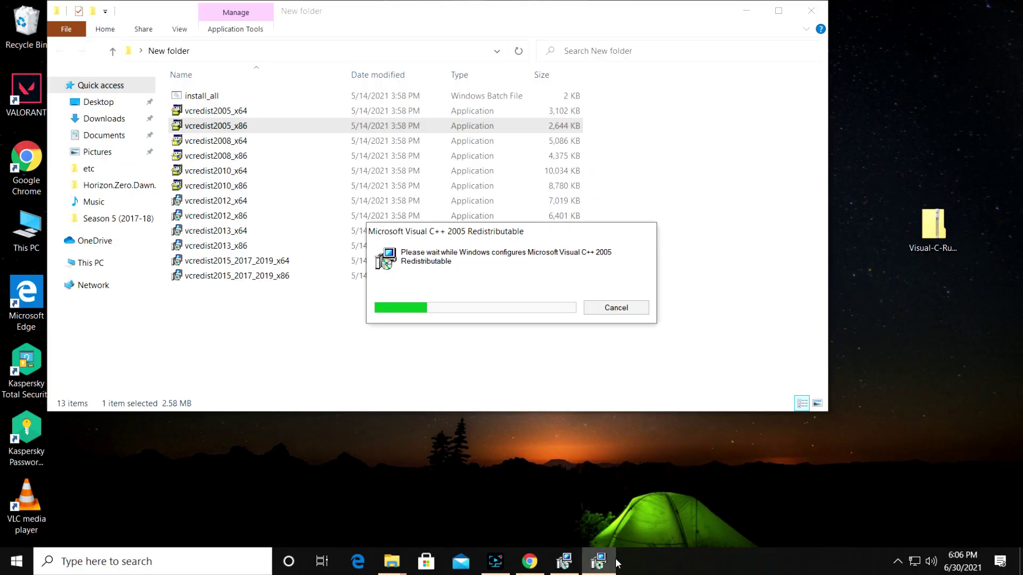
{"action": "mouse_move", "coordinate": [571, 565]}
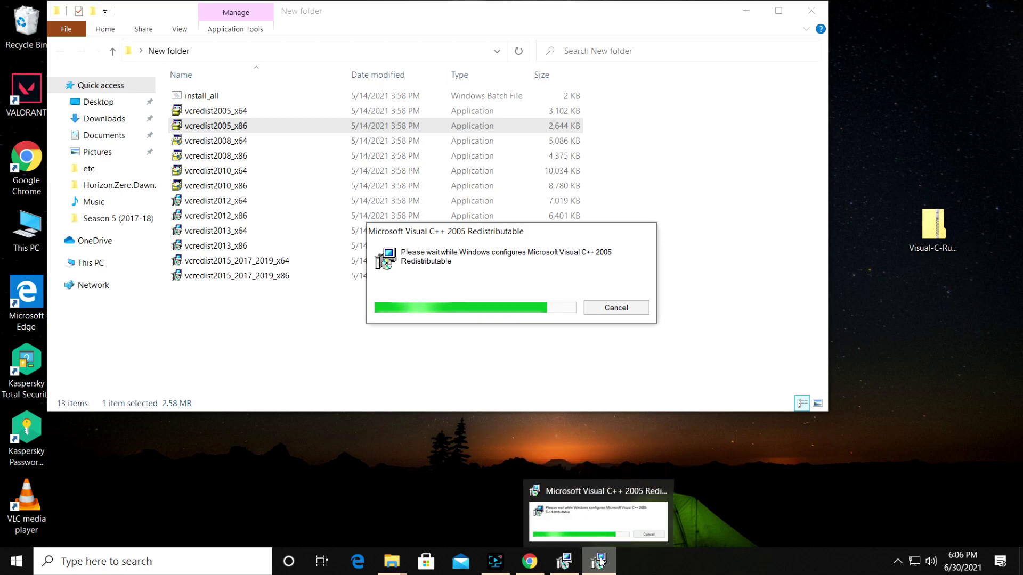
{"action": "left_click", "coordinate": [569, 562]}
{"action": "left_click", "coordinate": [638, 414]}
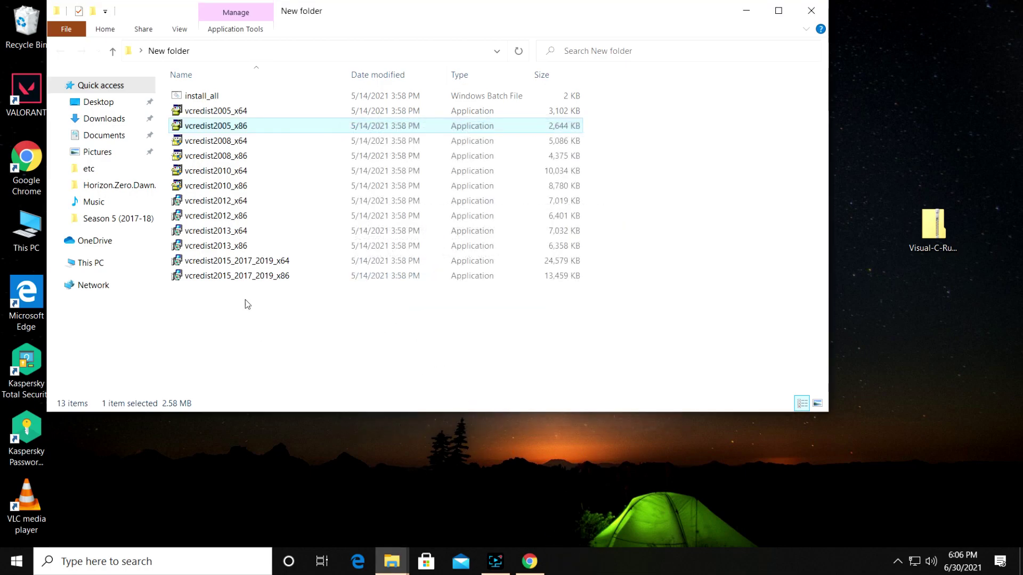
Install the Visual C++ 2005 x64 redistributable using vcredist2005_x64, accepting its license agreement.
{"action": "double_click", "coordinate": [243, 111]}
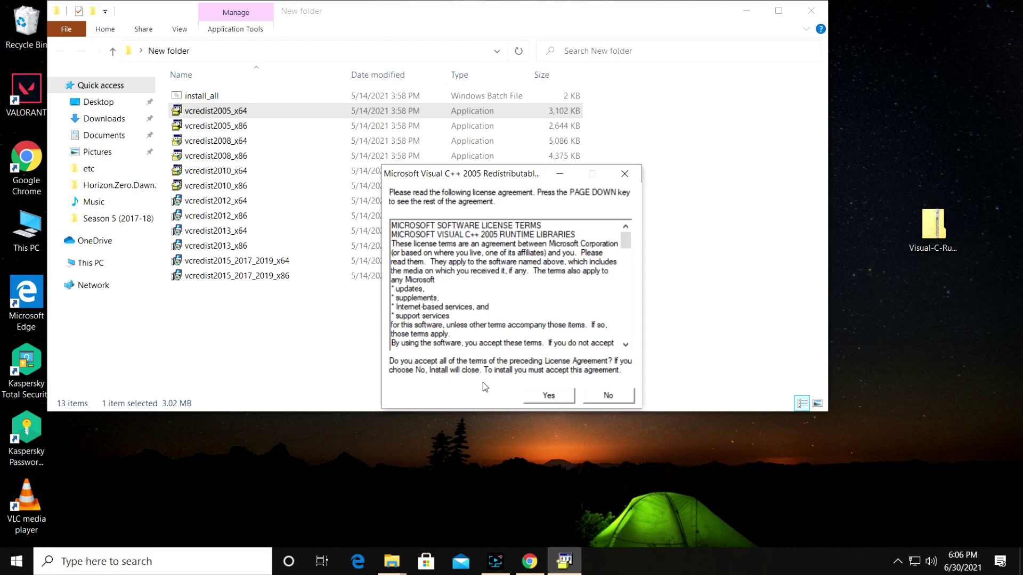
{"action": "left_click", "coordinate": [562, 398]}
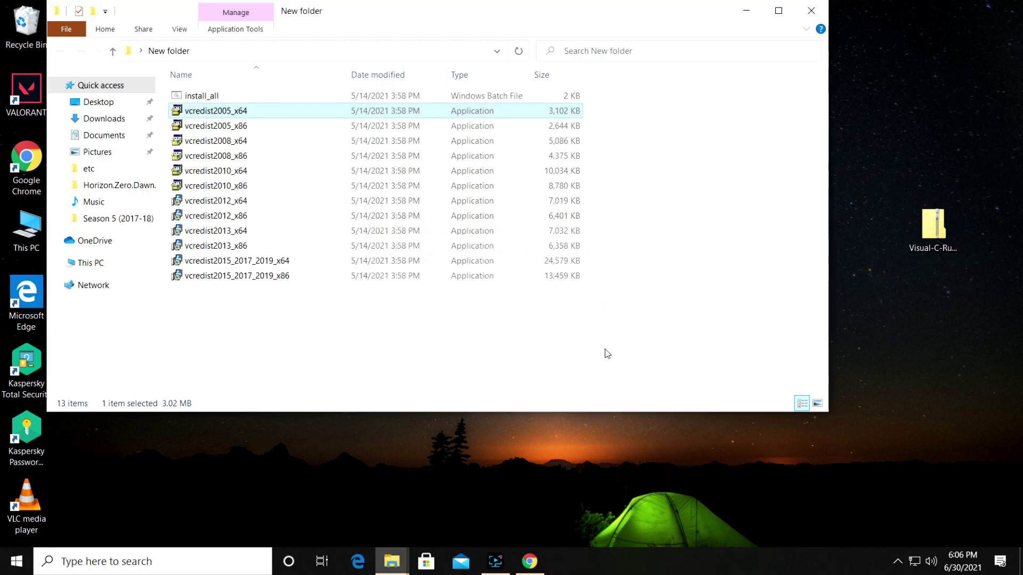
{"action": "left_click", "coordinate": [505, 347]}
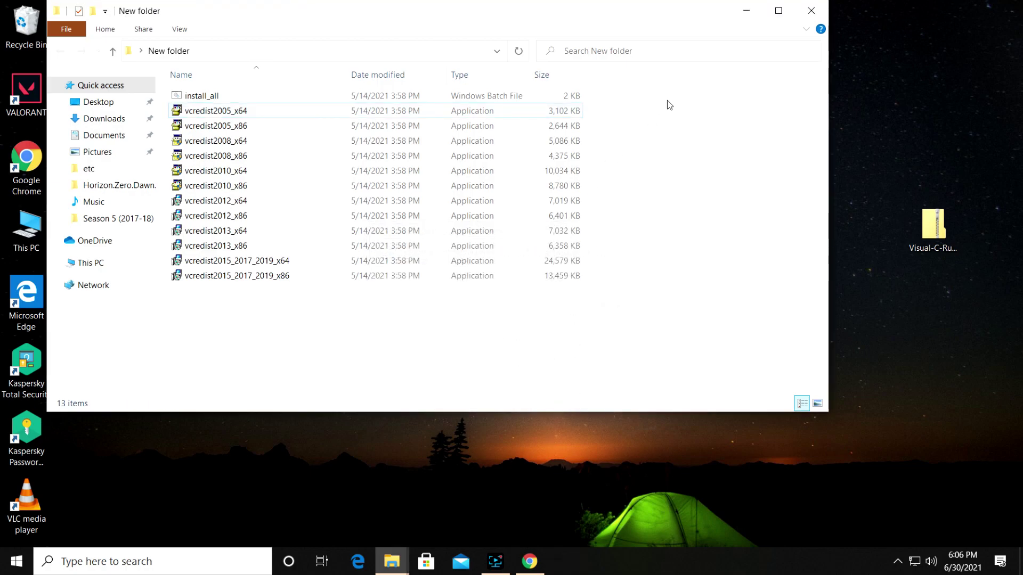
Close the New folder window and move New folder on the desktop to just below the Visual-C-Runtimes archive.
{"action": "left_click", "coordinate": [810, 11]}
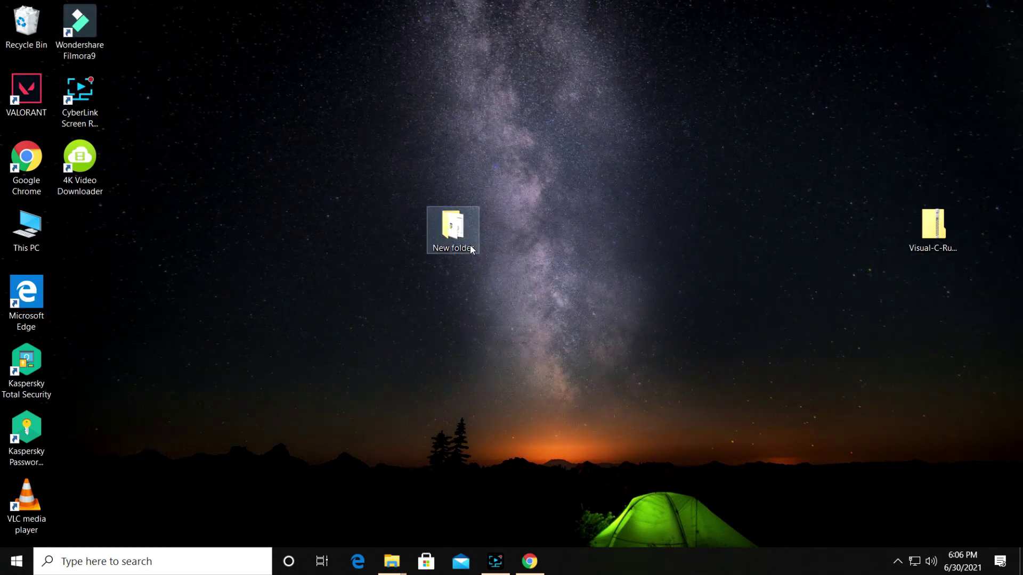
{"action": "left_click_drag", "start_coordinate": [471, 244], "coordinate": [958, 317]}
{"action": "left_click", "coordinate": [448, 369]}
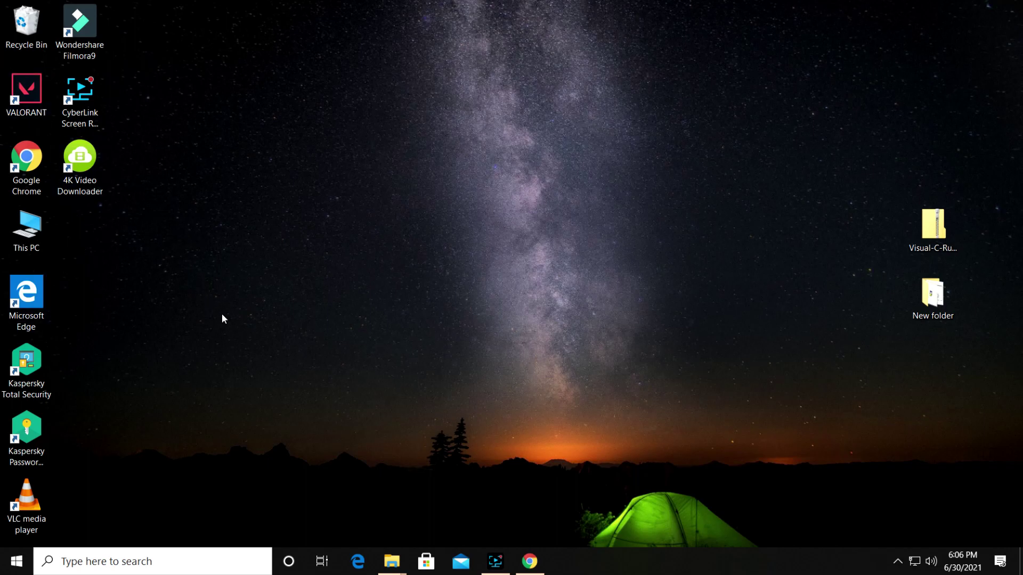
Run Setup from the Grand Theft Auto V - [DODI Repack] folder, minimize that folder, and proceed past the installer's welcome page.
{"action": "mouse_move", "coordinate": [392, 560]}
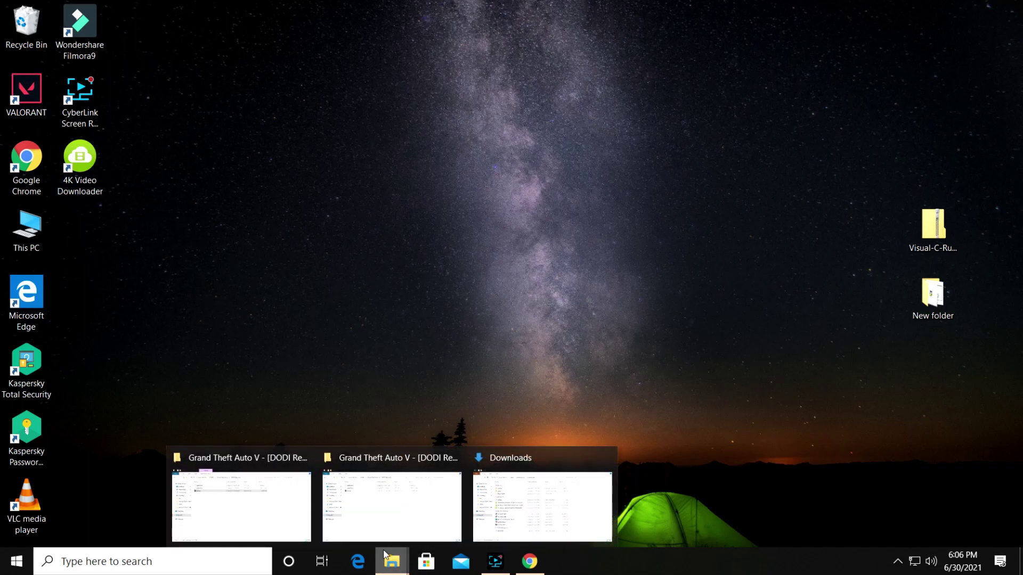
{"action": "left_click", "coordinate": [266, 510]}
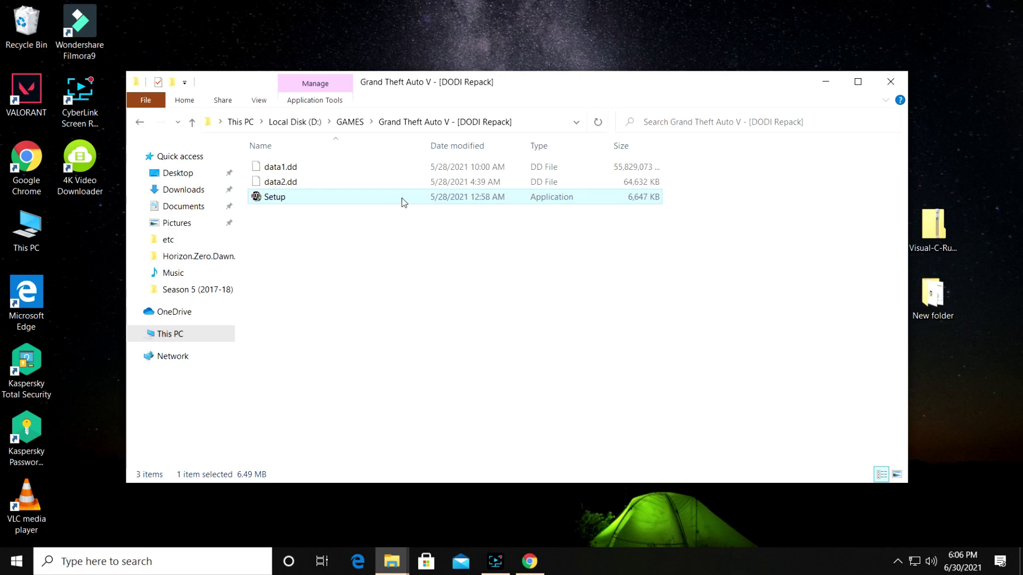
{"action": "double_click", "coordinate": [468, 200]}
{"action": "left_click", "coordinate": [826, 82]}
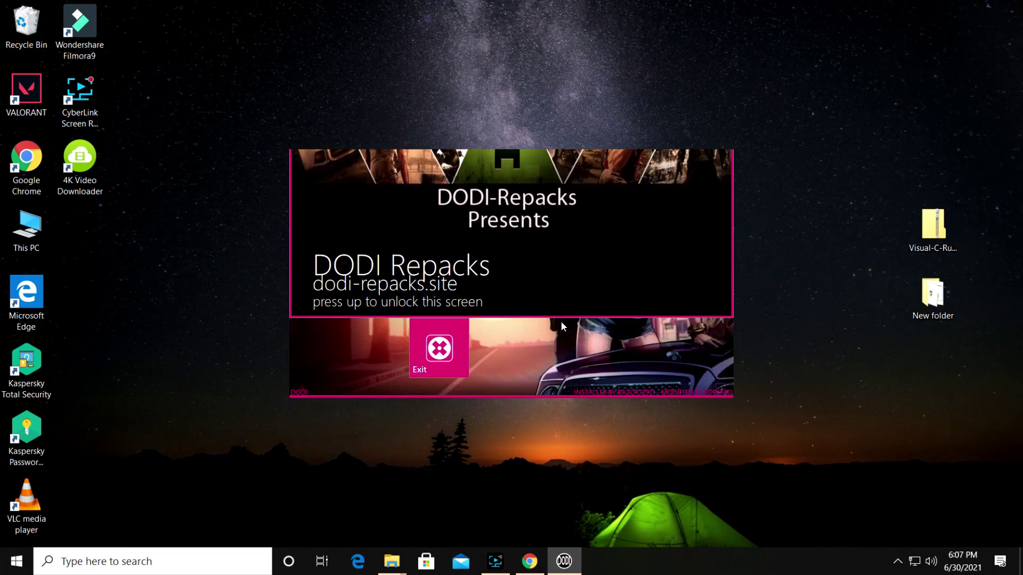
{"action": "left_click", "coordinate": [428, 233]}
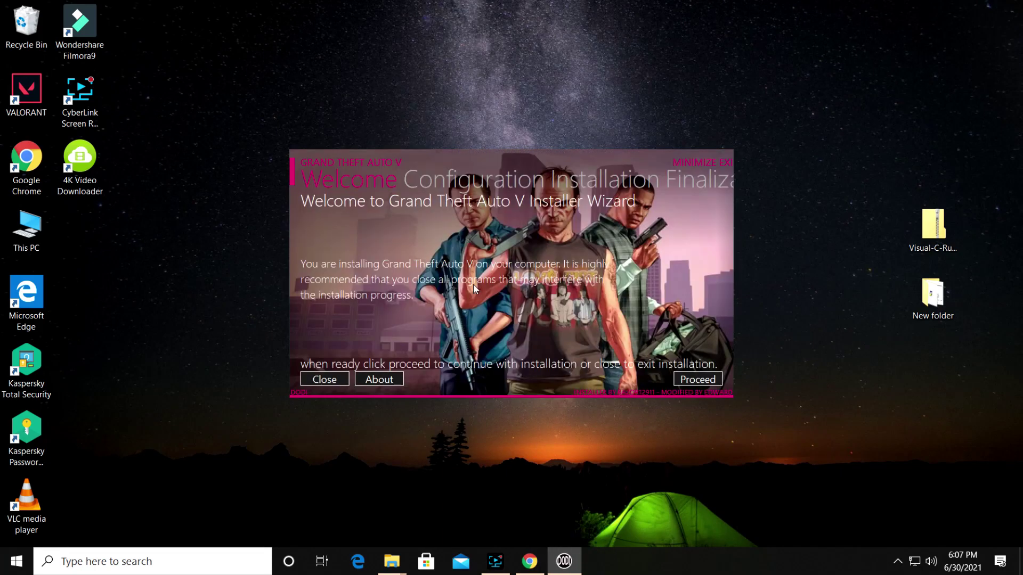
{"action": "left_click", "coordinate": [702, 381]}
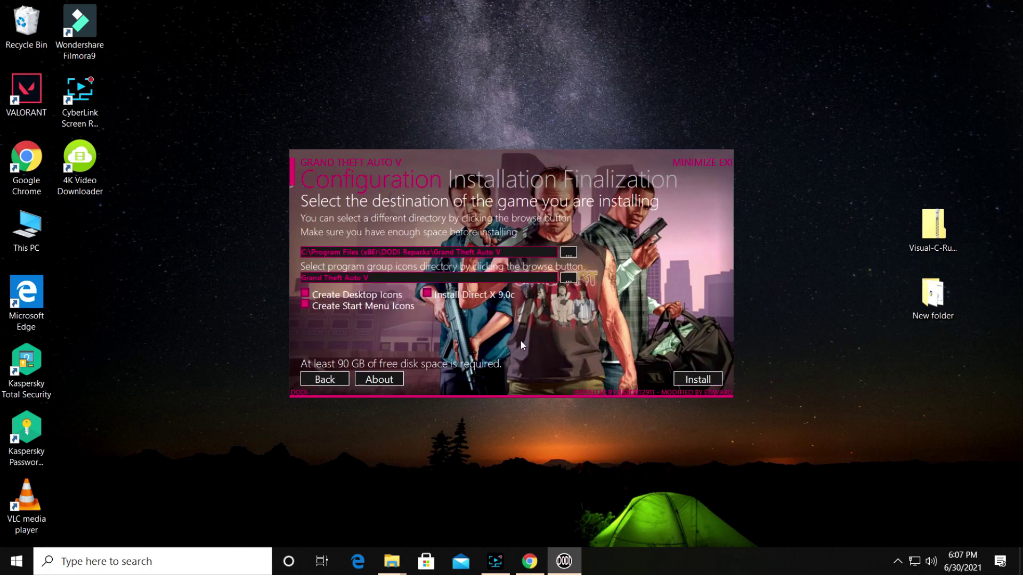
Set the game's install destination to E:\games\Grand Theft Auto V and start the installation.
{"action": "scroll", "coordinate": [468, 348], "scroll_direction": "down", "scroll_amount": 5}
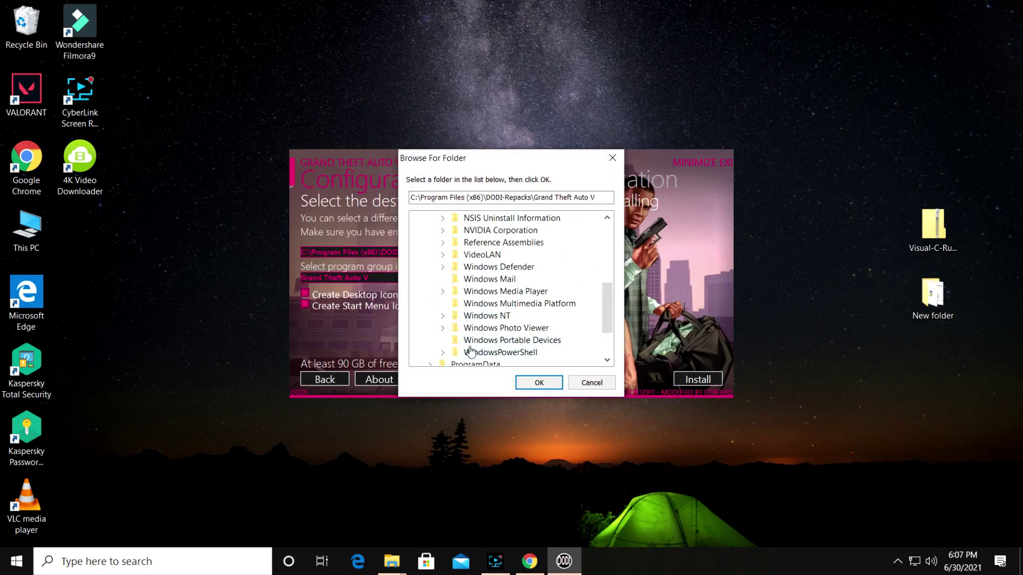
{"action": "left_click", "coordinate": [467, 354]}
{"action": "scroll", "coordinate": [474, 304], "scroll_direction": "down", "scroll_amount": 2}
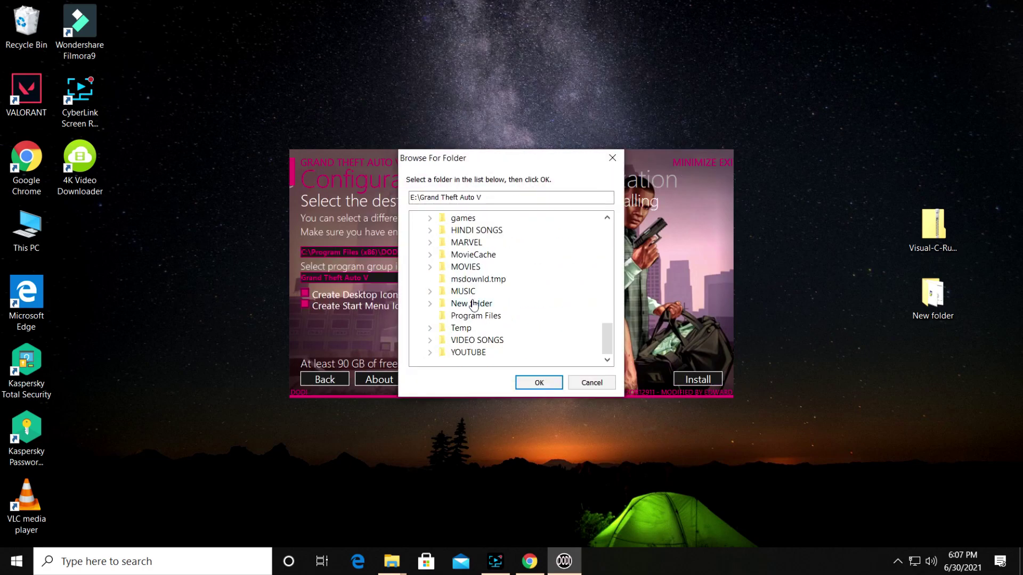
{"action": "left_click", "coordinate": [461, 219]}
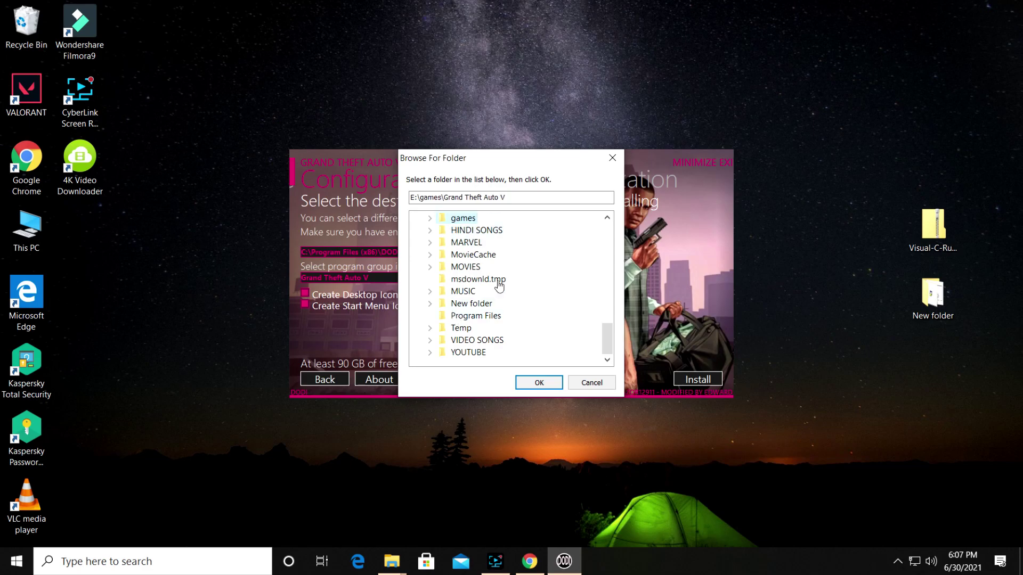
{"action": "left_click", "coordinate": [538, 382]}
{"action": "left_click", "coordinate": [683, 382]}
{"action": "left_click", "coordinate": [549, 346]}
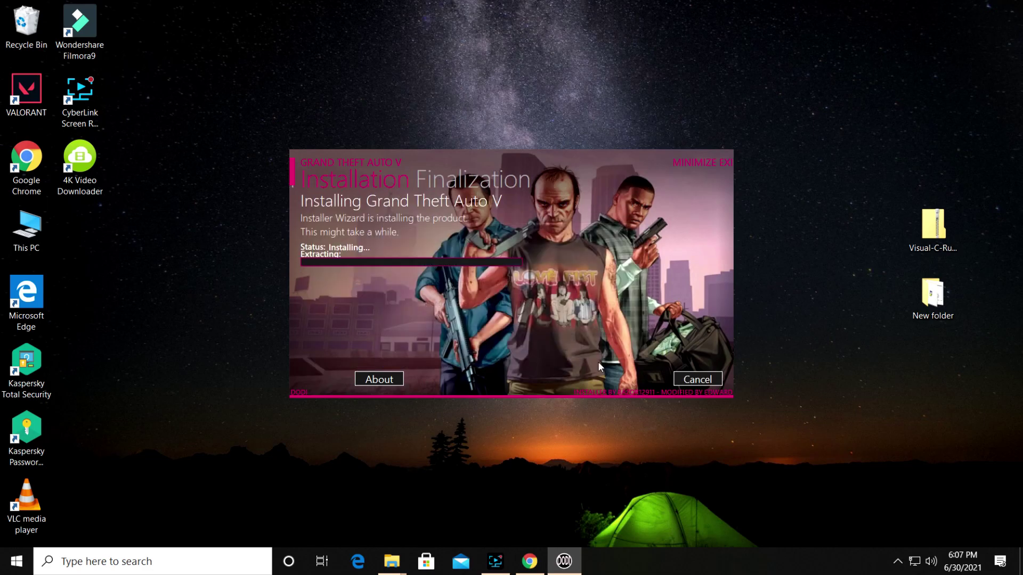